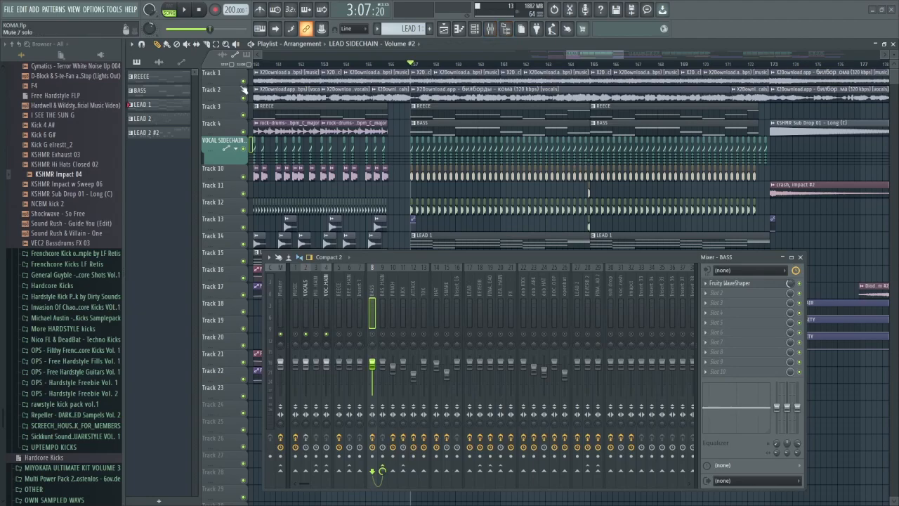
# - Solo the MUSIC mixer track, display its effect chain, and audition the drop from bar 157
pyautogui.click(296, 334)
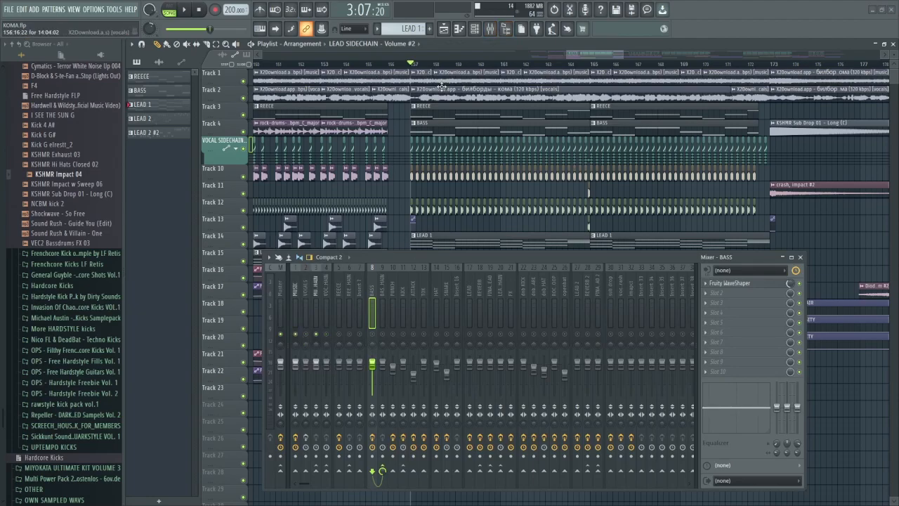
pyautogui.moveTo(442, 87); pyautogui.dragTo(594, 81)
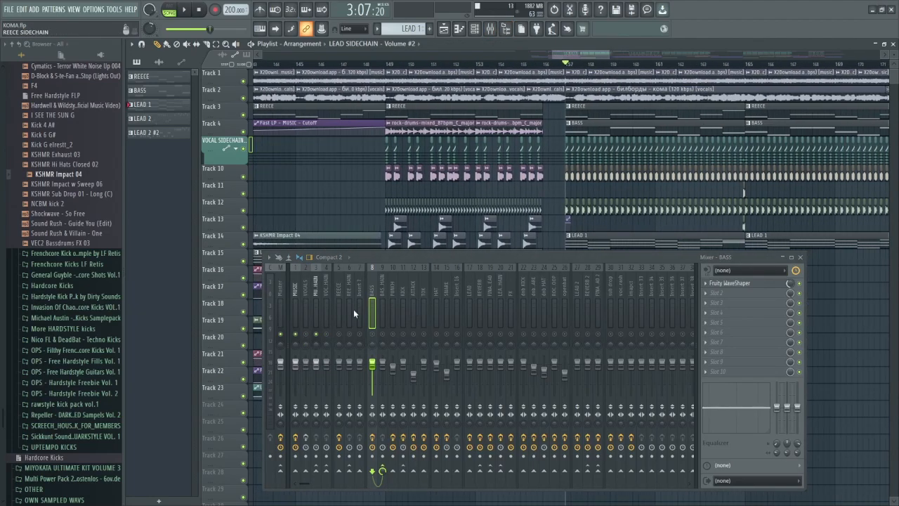
pyautogui.click(296, 320)
pyautogui.press('space')
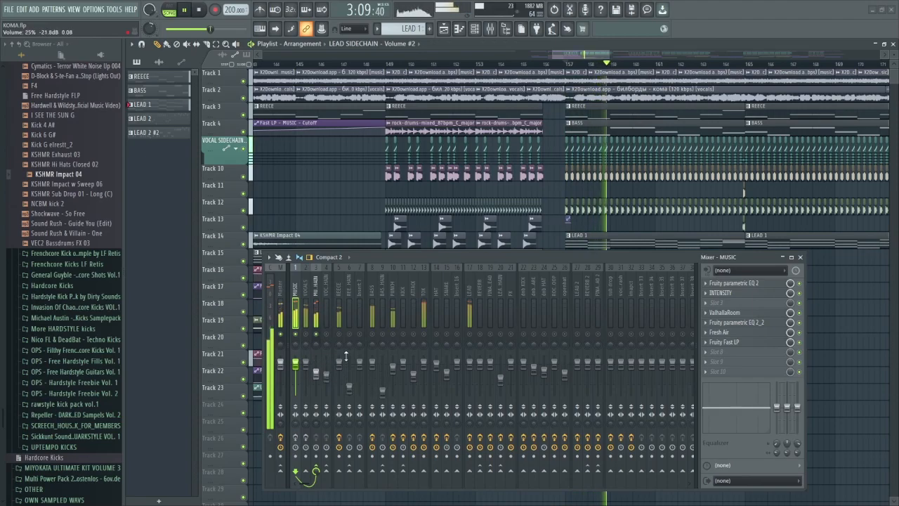
pyautogui.press('space')
# - Toggle the effect slots of the MUSIC mixer track and audition the drop again
pyautogui.hscroll(3, 453, 201)
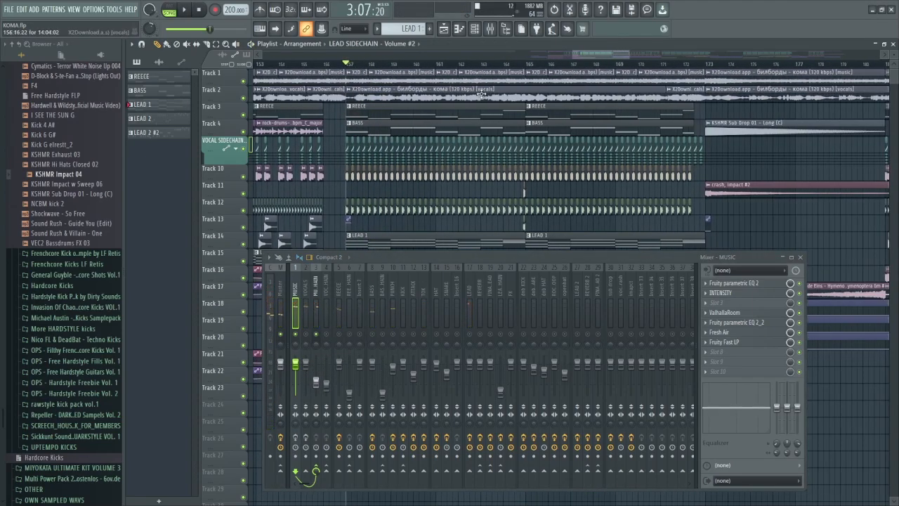
pyautogui.click(297, 438)
pyautogui.press('space')
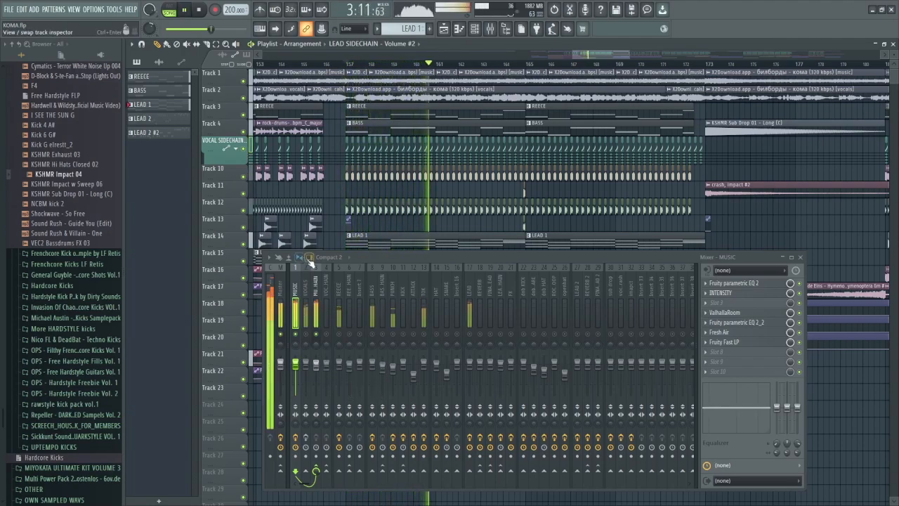
pyautogui.press('space')
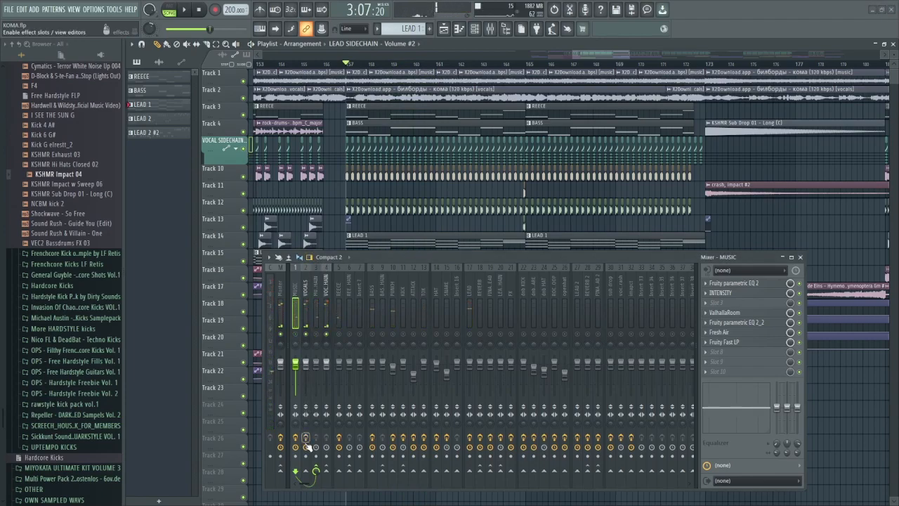
# - Audition the drop with the vocals soloed and display the VOCALS track's effect chain
pyautogui.press('space')
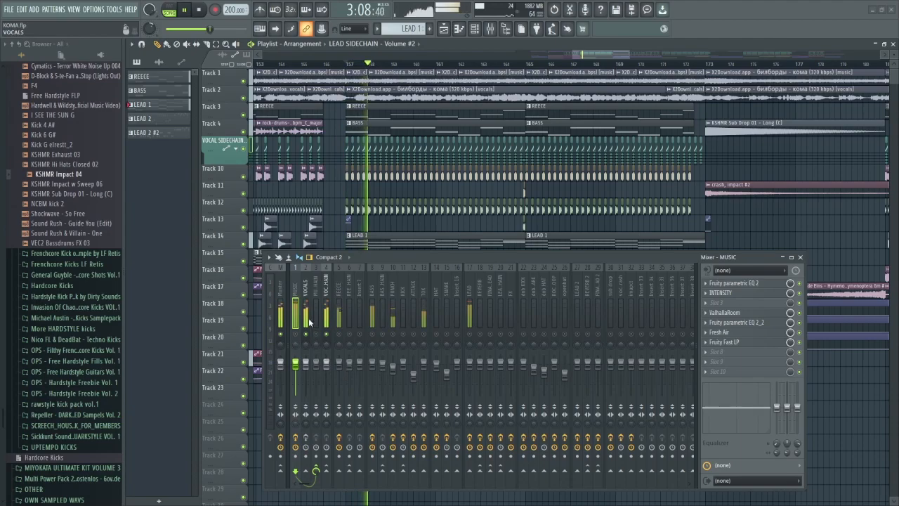
pyautogui.click(305, 302)
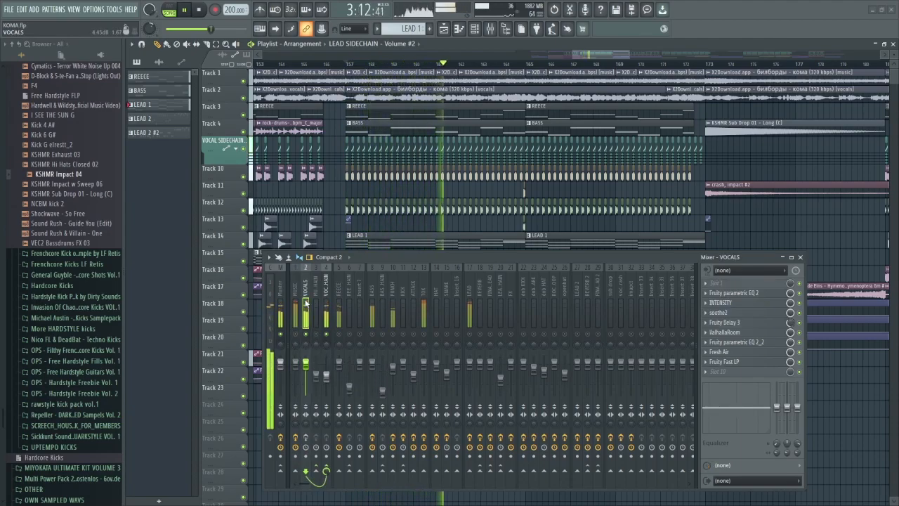
pyautogui.press('space')
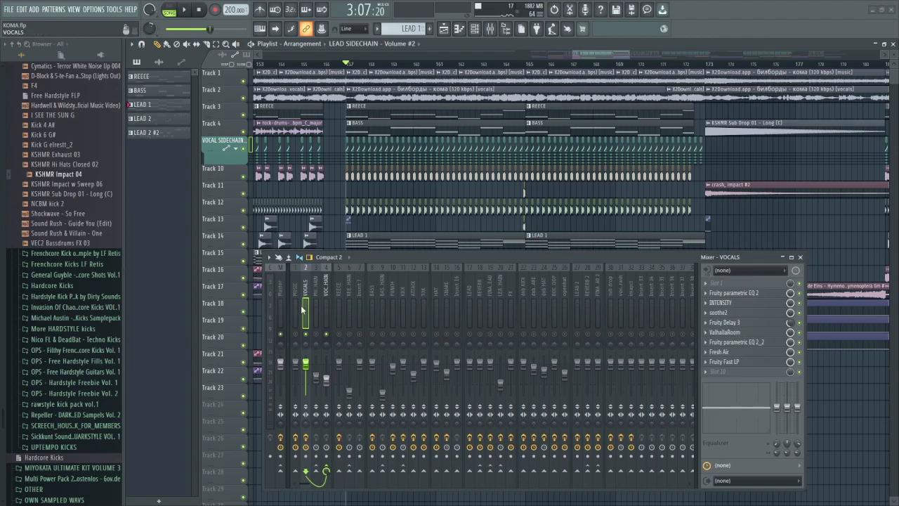
pyautogui.press('space')
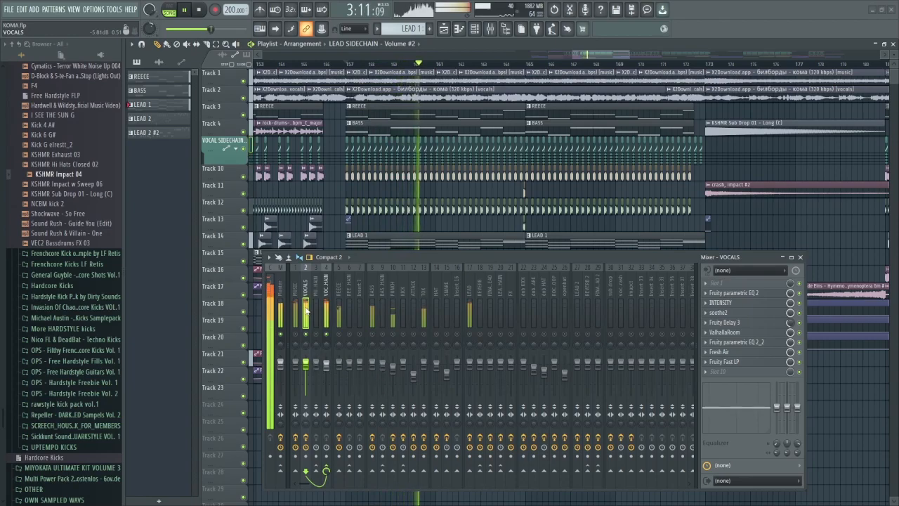
pyautogui.press('space')
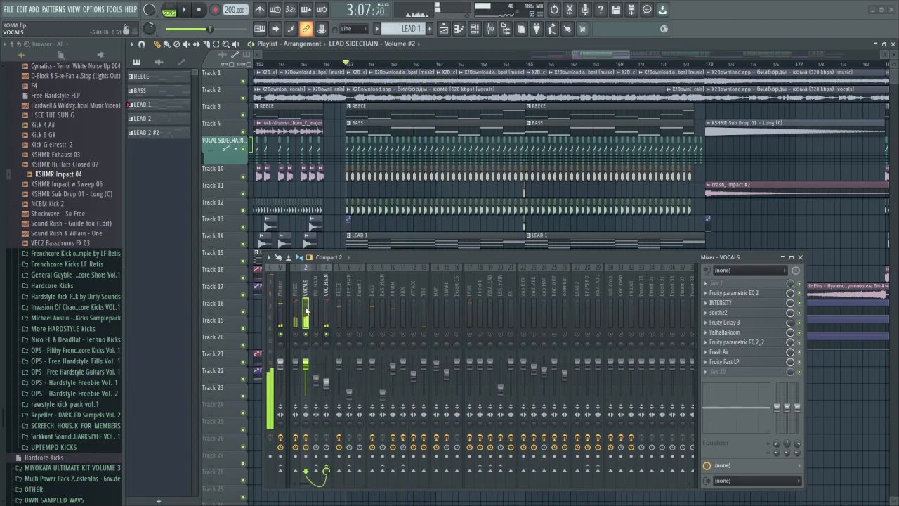
# - Select the VOCAL SIDECHAIN mixer track, expand its playlist track group, and close the mixer to view the automation clips at bar 157
pyautogui.click(327, 299)
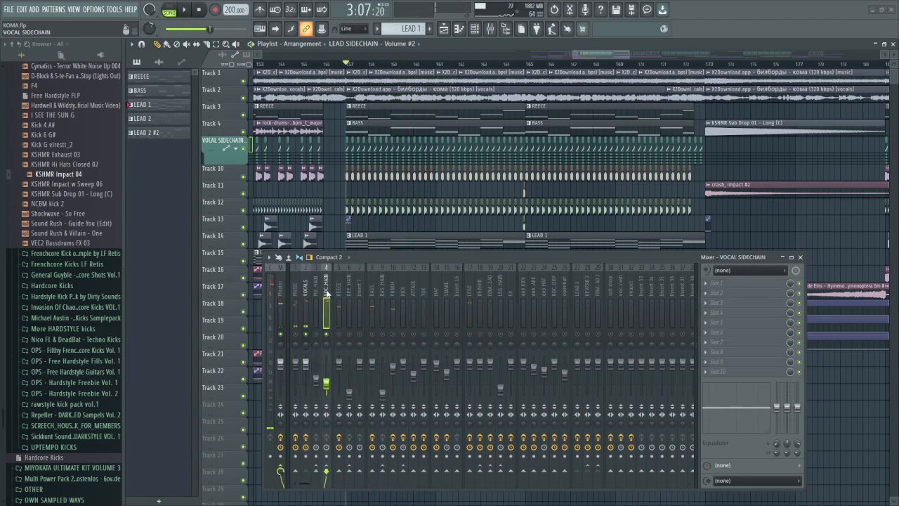
pyautogui.click(245, 150)
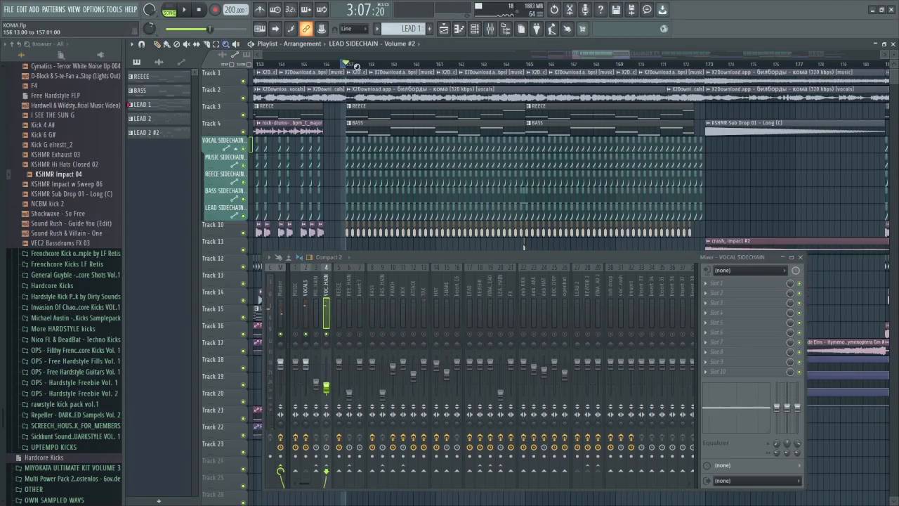
pyautogui.scroll(10, 346, 64)
pyautogui.scroll(5, 472, 194)
pyautogui.scroll(4, 328, 144)
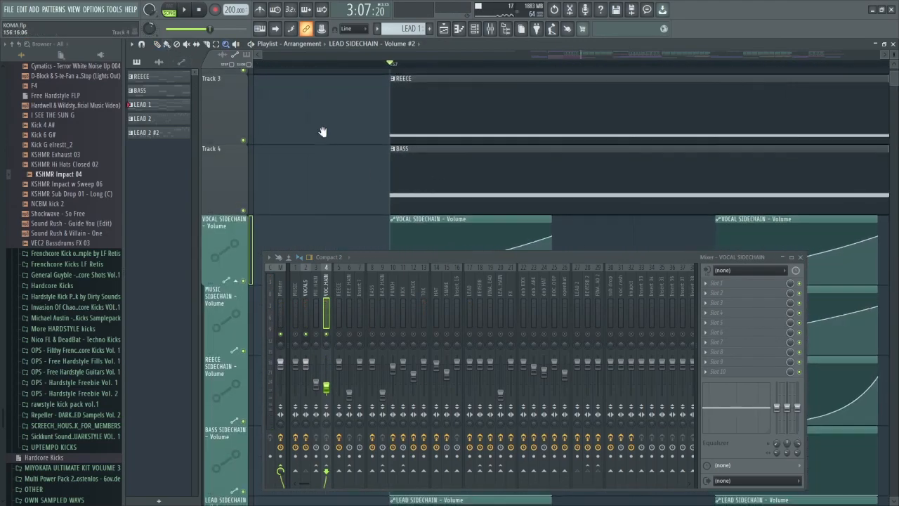
pyautogui.scroll(-2, 328, 145)
pyautogui.click(801, 257)
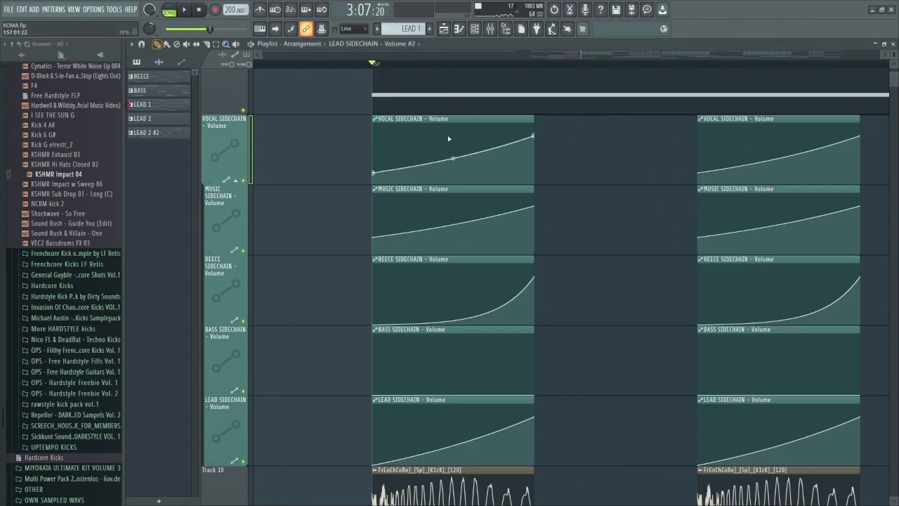
# - Examine the volume curves of the vocal, music, reece, bass and lead sidechain automation clips across the drop
pyautogui.click(385, 120)
pyautogui.scroll(-2, 365, 225)
pyautogui.click(404, 161)
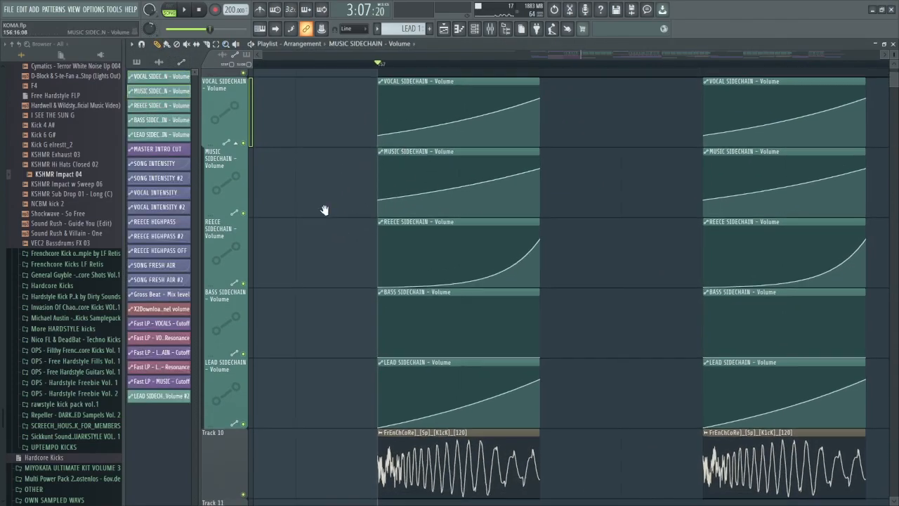
pyautogui.scroll(2, 342, 316)
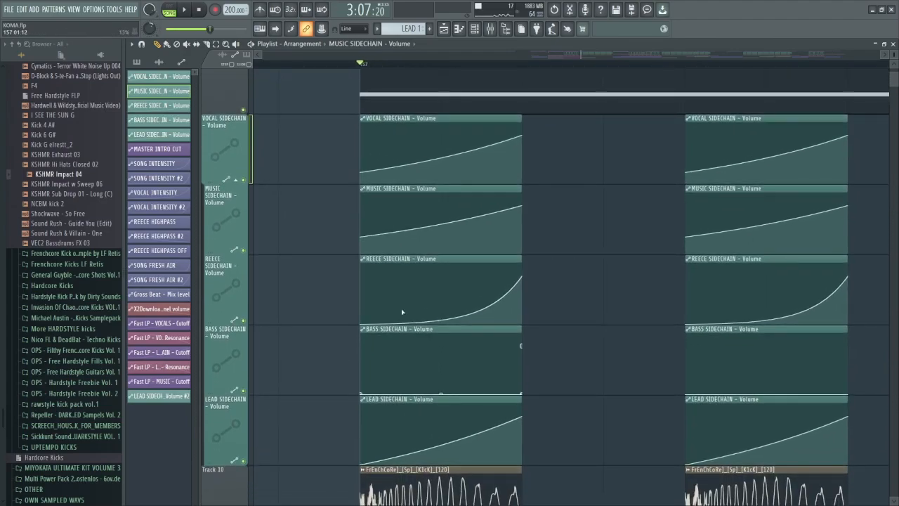
pyautogui.scroll(-10, 500, 308)
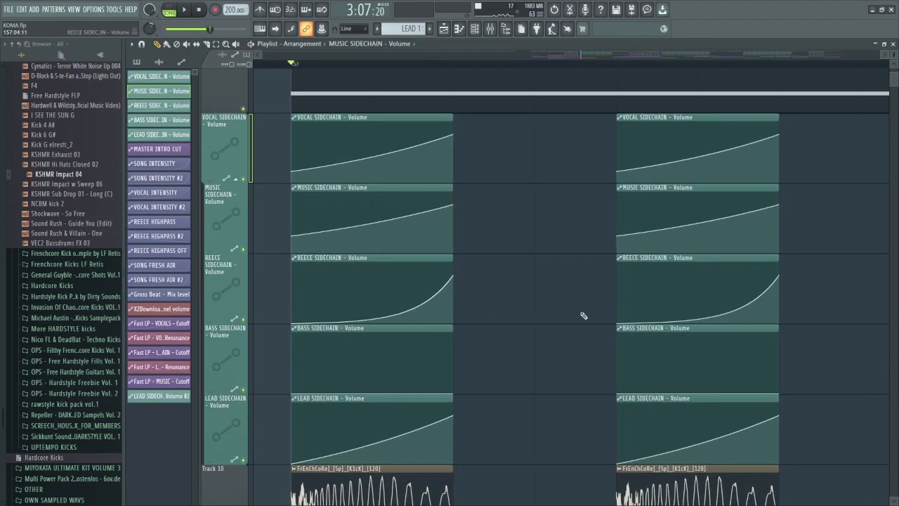
pyautogui.click(226, 45)
pyautogui.moveTo(581, 94); pyautogui.dragTo(646, 97)
pyautogui.moveTo(413, 69); pyautogui.dragTo(608, 165)
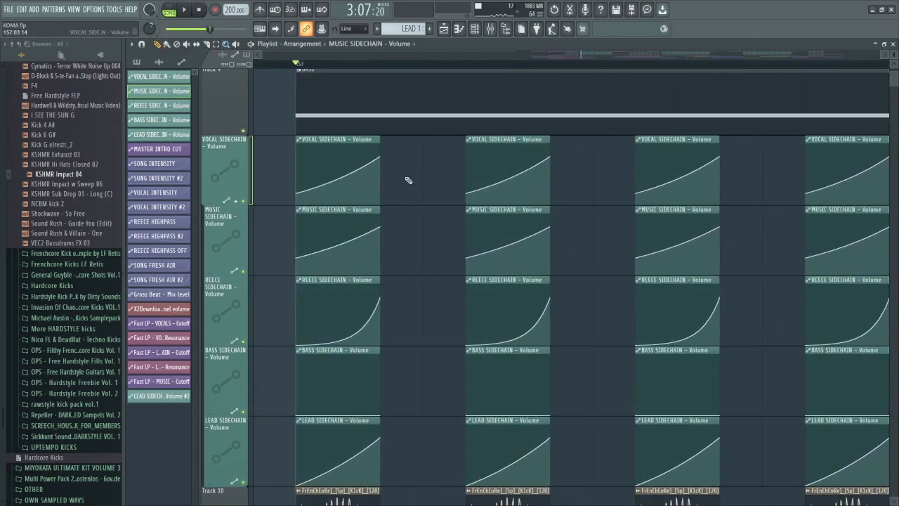
pyautogui.scroll(-3, 431, 204)
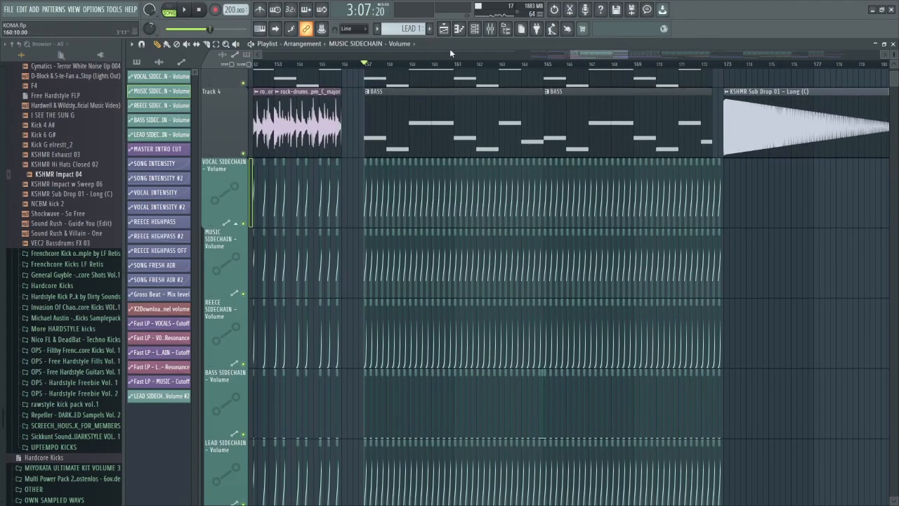
# - Reopen the mixer and solo the REECE track together with its sidechain track
pyautogui.click(490, 32)
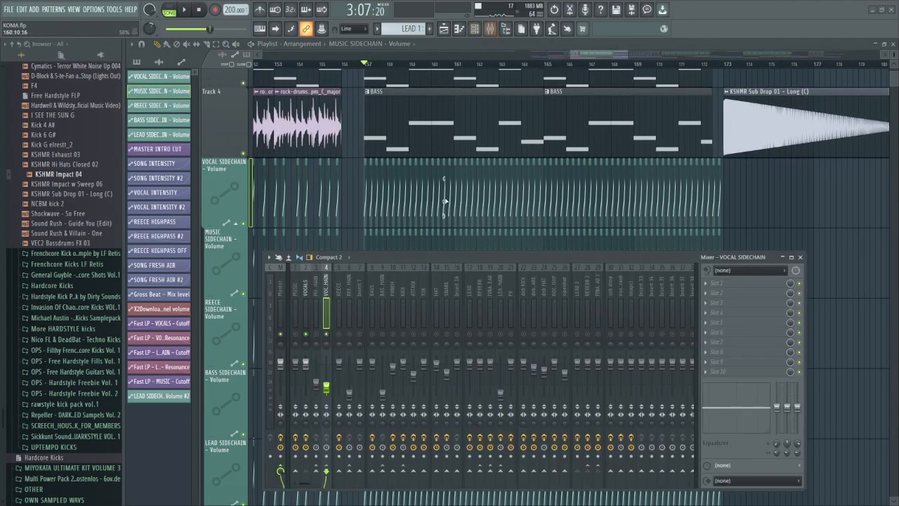
pyautogui.rightClick(317, 335)
pyautogui.rightClick(317, 335)
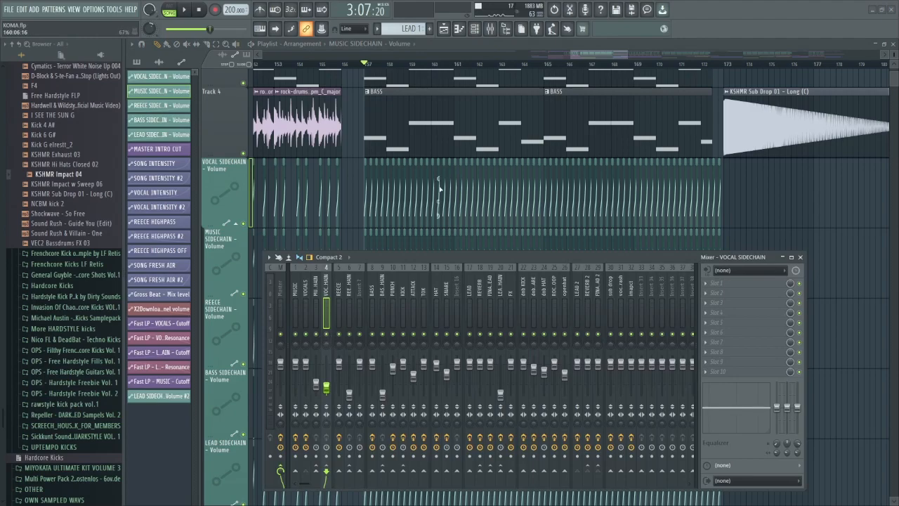
pyautogui.scroll(2, 439, 188)
pyautogui.scroll(-2, 367, 229)
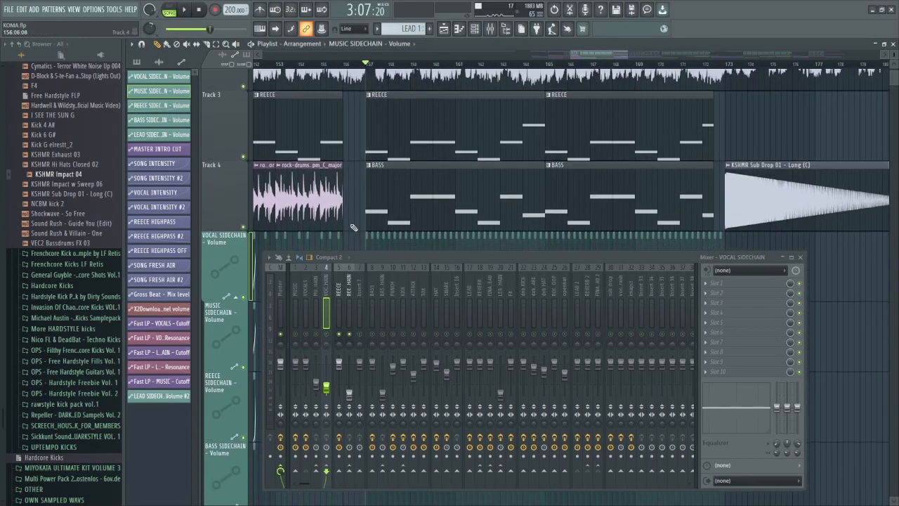
# - Audition the soloed REECE in the drop and display its effect chain
pyautogui.press('space')
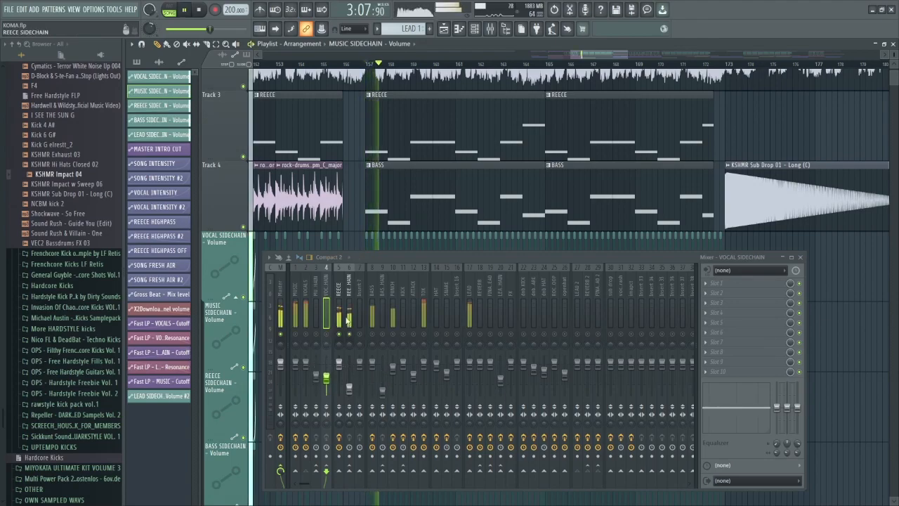
pyautogui.click(341, 303)
pyautogui.press('space')
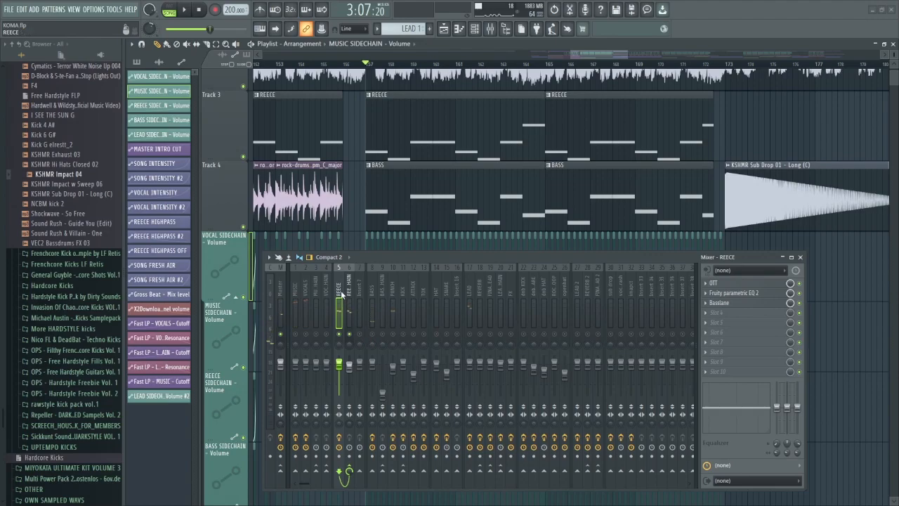
pyautogui.press('space')
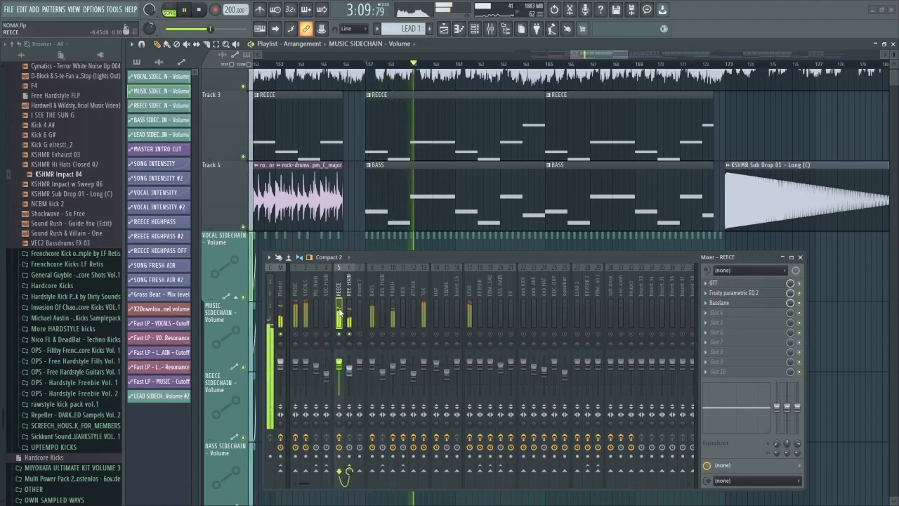
pyautogui.press('space')
# - Inspect the low cut in the REECE track's Fruity parametric EQ 2 and close the plugin
pyautogui.click(734, 292)
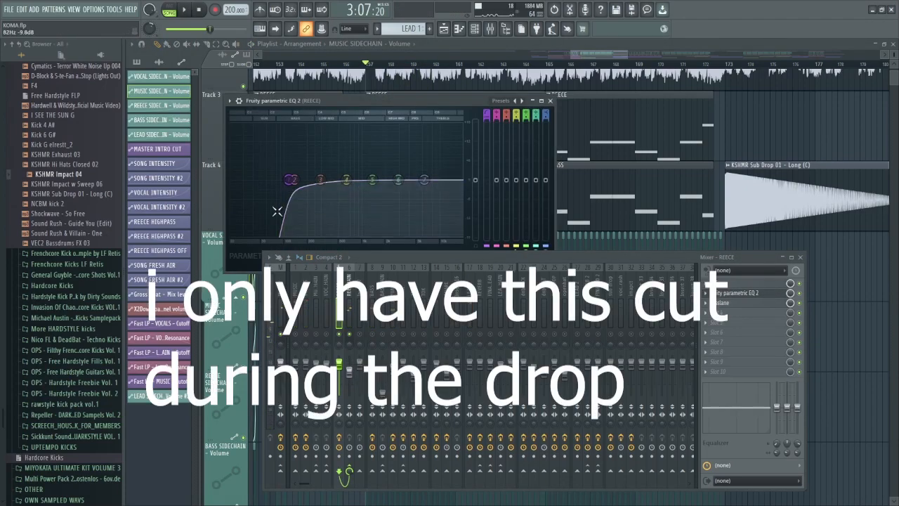
pyautogui.moveTo(285, 195); pyautogui.dragTo(224, 188)
pyautogui.click(372, 316)
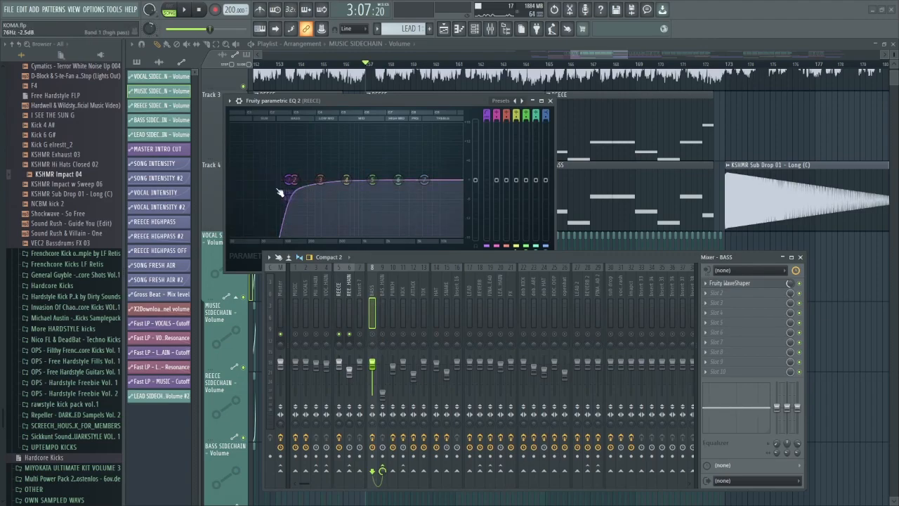
pyautogui.click(550, 100)
# - Unmute the MUSIC and VOCALS tracks with their sidechain tracks and audition them together with the REECE
pyautogui.click(361, 320)
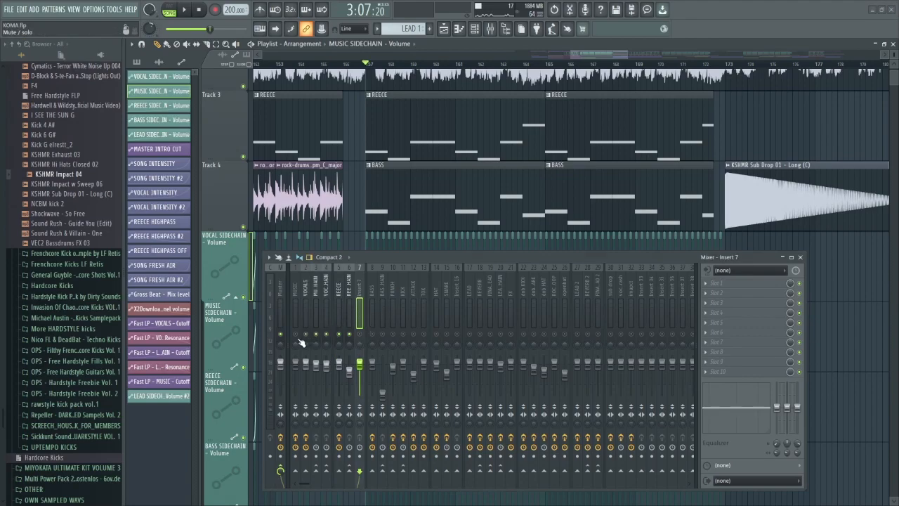
pyautogui.press('space')
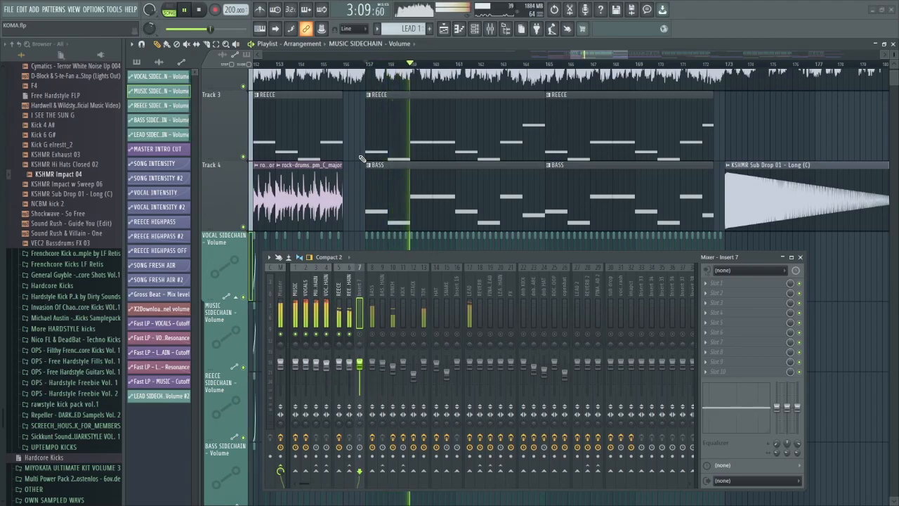
pyautogui.press('space')
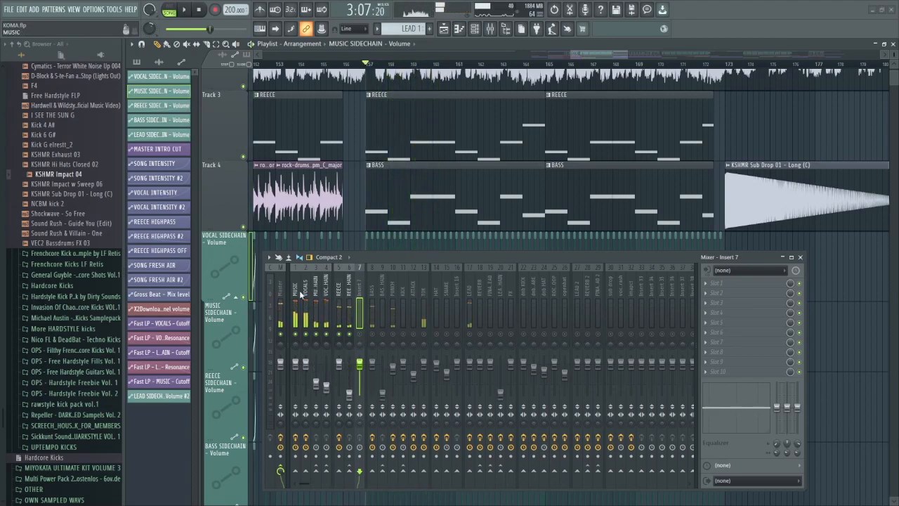
pyautogui.click(304, 302)
pyautogui.click(339, 308)
pyautogui.click(372, 311)
pyautogui.click(360, 314)
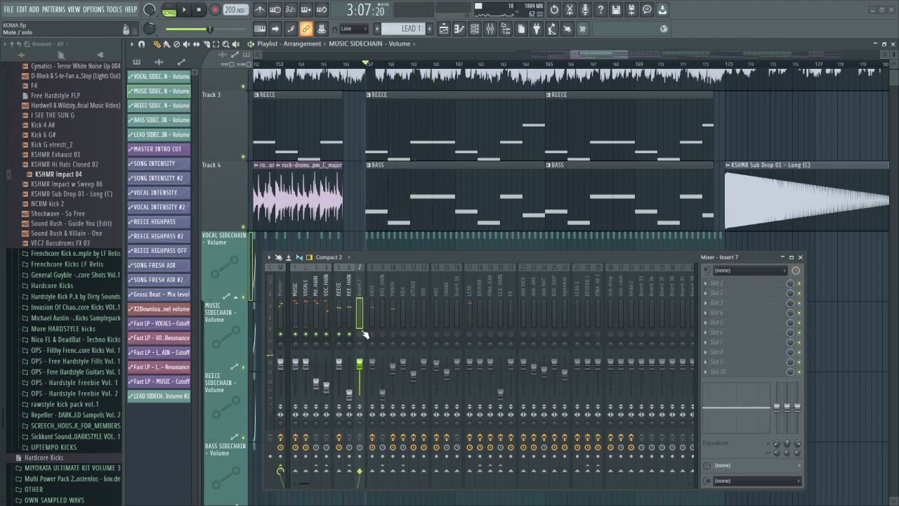
# - Solo the mixer tracks from BASS through TOK, including KICK and ATTACK, and audition them in the drop
pyautogui.rightClick(373, 335)
pyautogui.rightClick(393, 334)
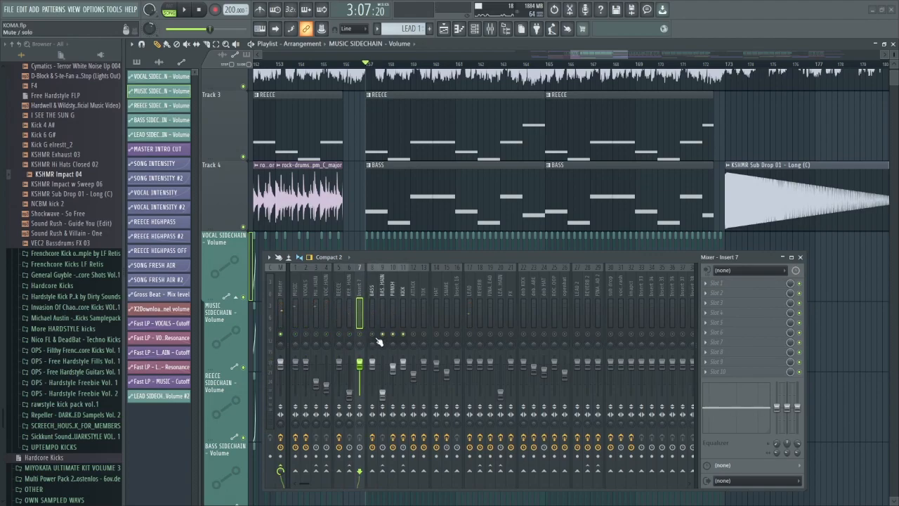
pyautogui.scroll(-3, 351, 186)
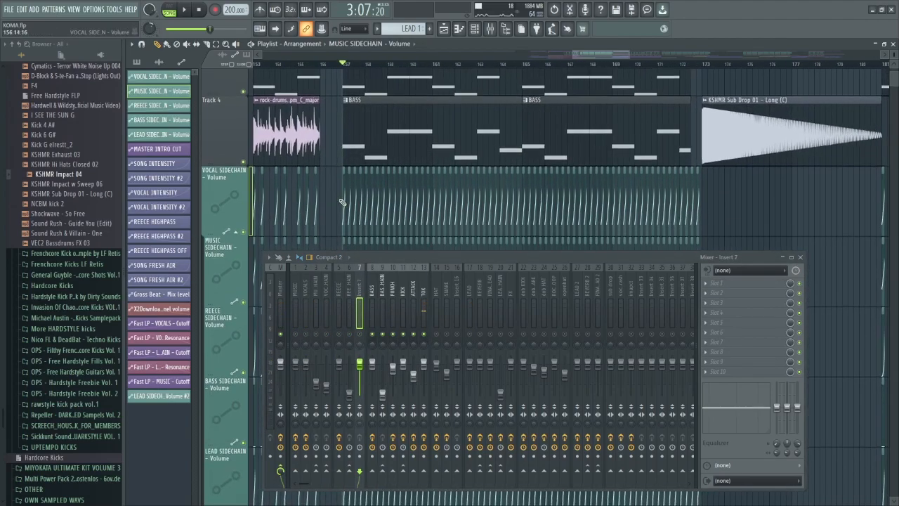
pyautogui.press('space')
pyautogui.scroll(-2, 320, 174)
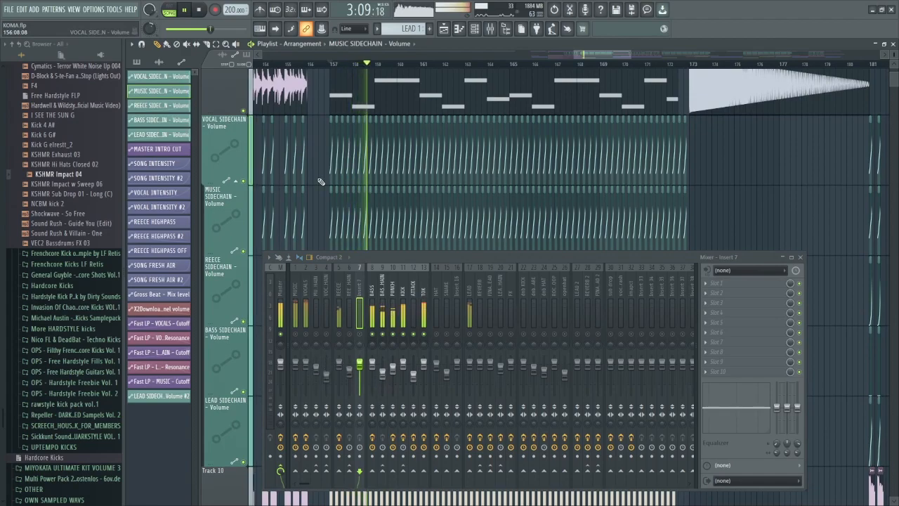
# - Stop playback and review the sidechain volume automation tracks down to the kick and TOK clips in the playlist
pyautogui.press('space')
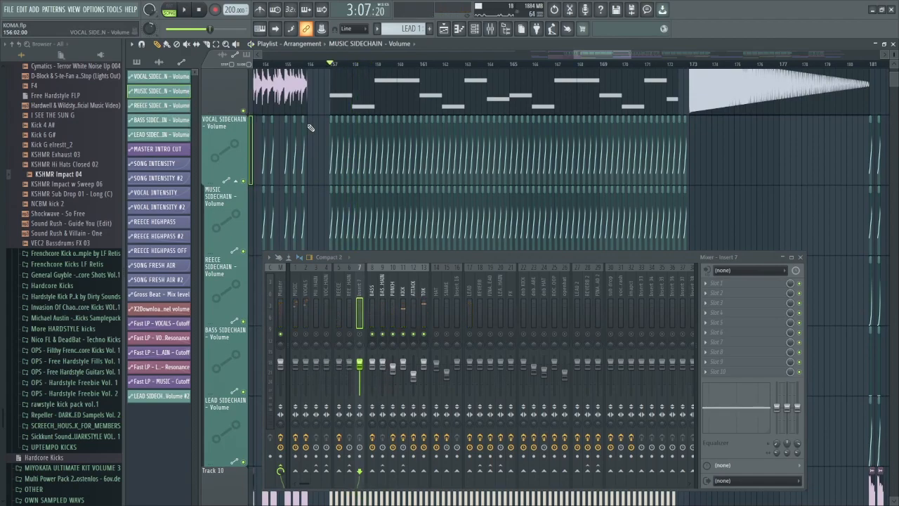
pyautogui.click(102, 10)
pyautogui.click(96, 8)
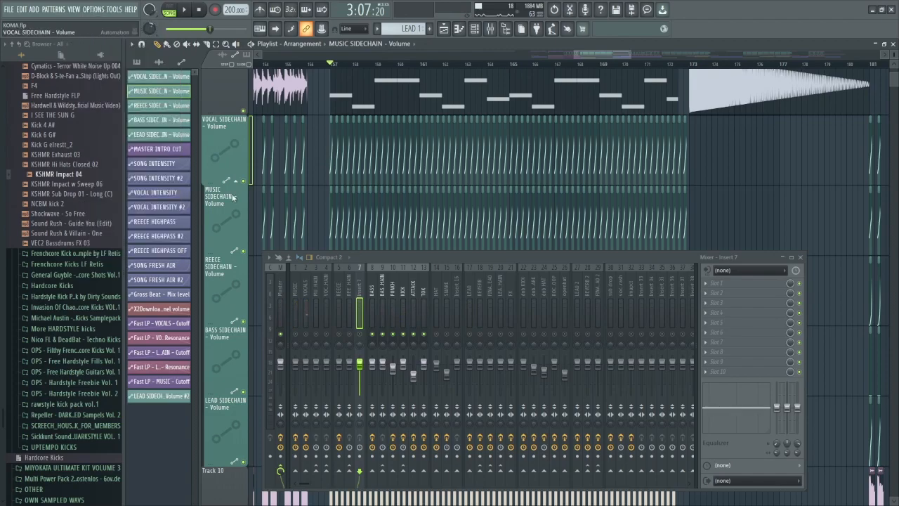
pyautogui.scroll(-3, 310, 197)
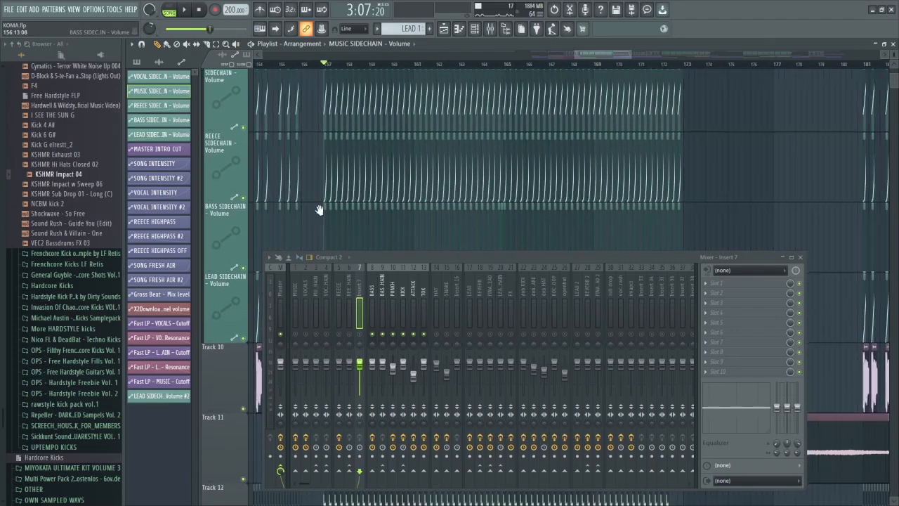
pyautogui.scroll(-6, 411, 179)
pyautogui.scroll(-3, 437, 205)
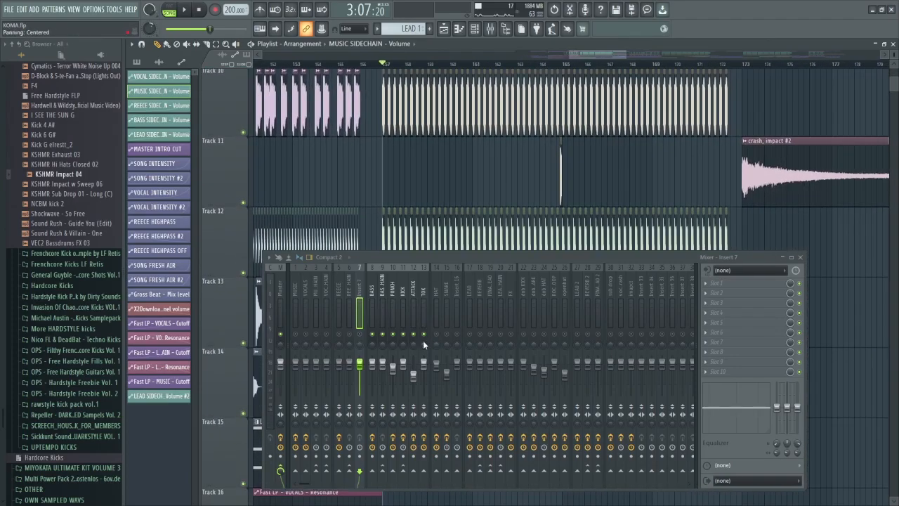
# - Mute PUNCH, ATTACK and TOK, audition the BASS with the KICK, and display the BASS mixer track's effects
pyautogui.press('space')
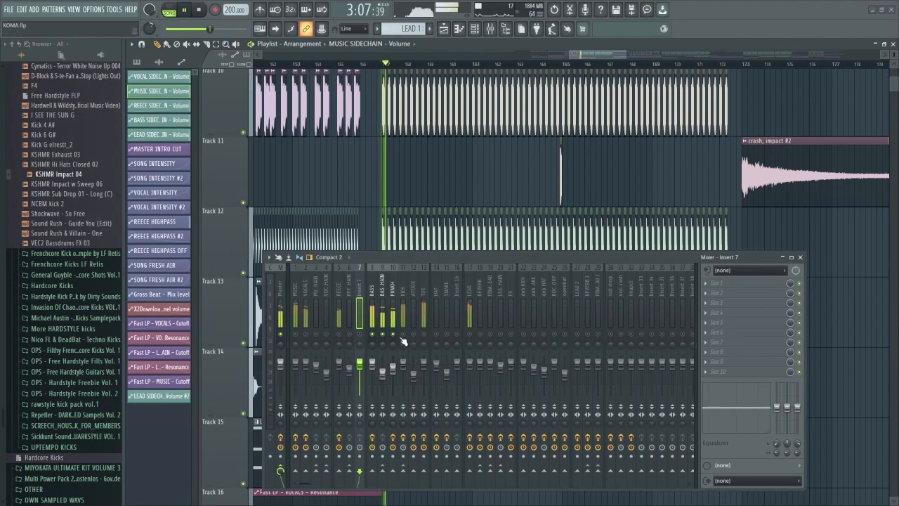
pyautogui.click(392, 334)
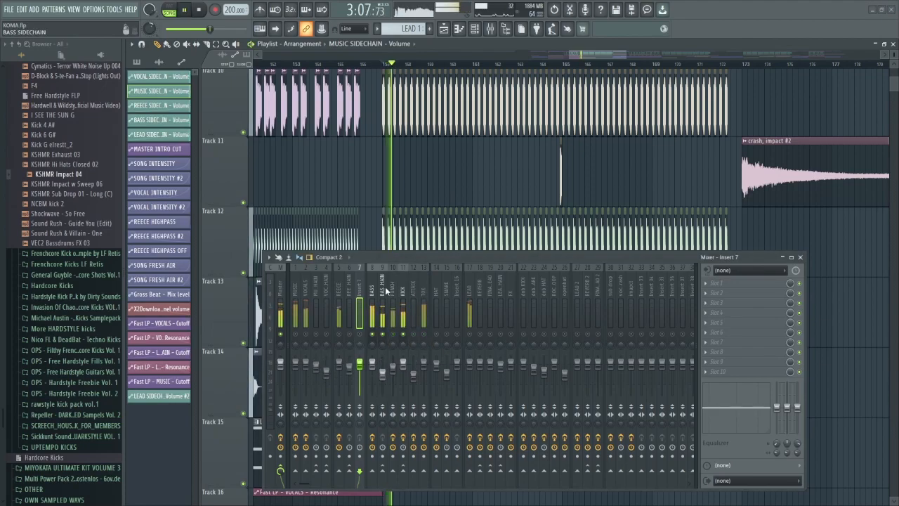
pyautogui.moveTo(369, 228); pyautogui.dragTo(329, 180)
pyautogui.click(372, 292)
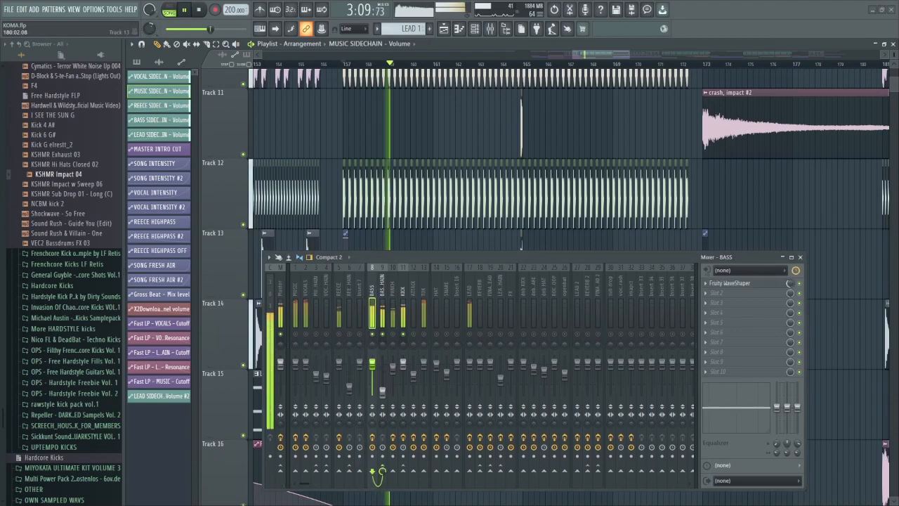
pyautogui.press('space')
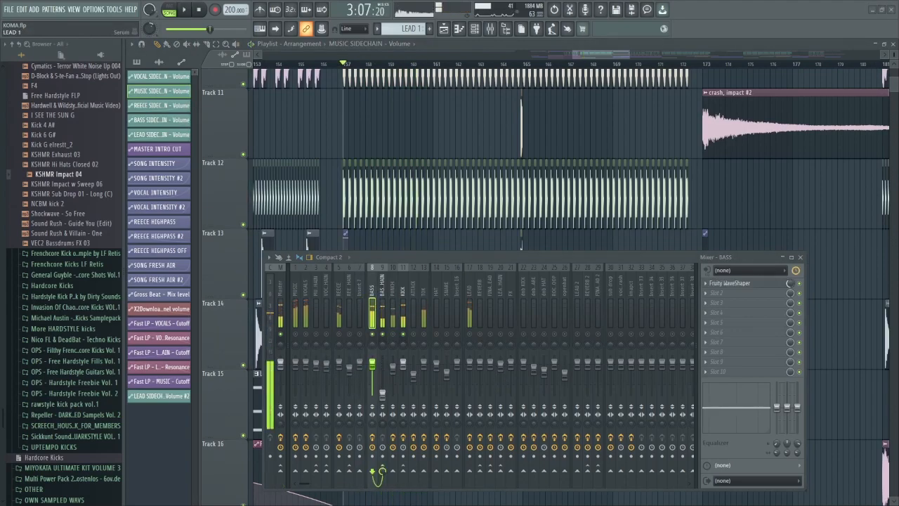
# - Select the BASS pattern, inspect the saw oscillator of its Serum patch, and close the synth
pyautogui.scroll(3, 422, 201)
pyautogui.moveTo(481, 256); pyautogui.dragTo(481, 300)
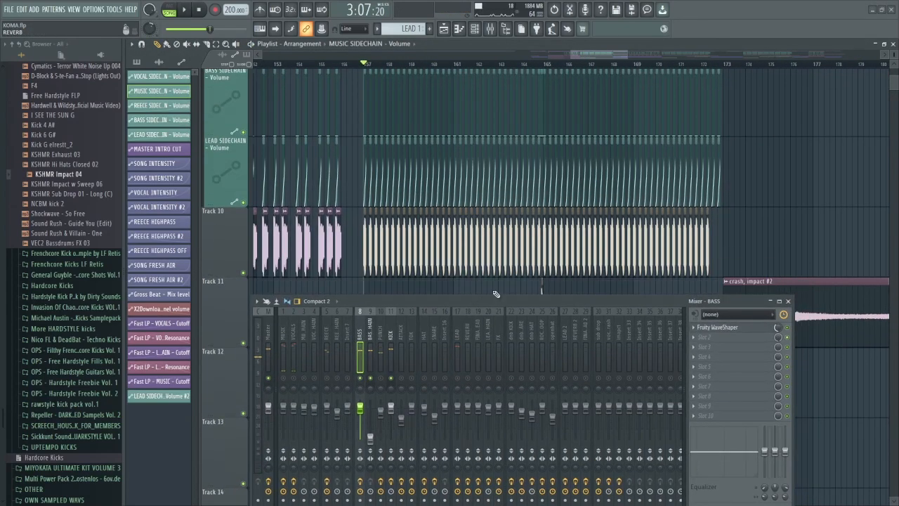
pyautogui.scroll(-8, 753, 222)
pyautogui.scroll(5, 560, 145)
pyautogui.hscroll(5, 797, 254)
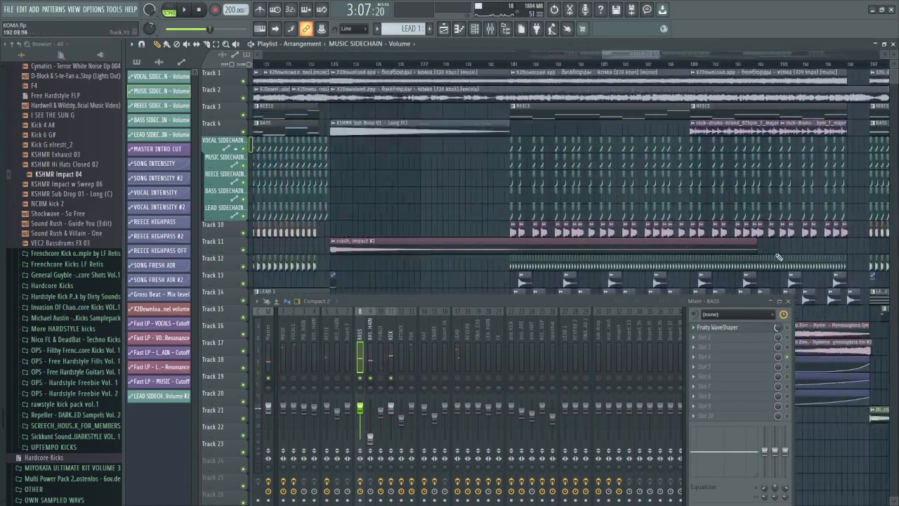
pyautogui.hscroll(-5, 472, 181)
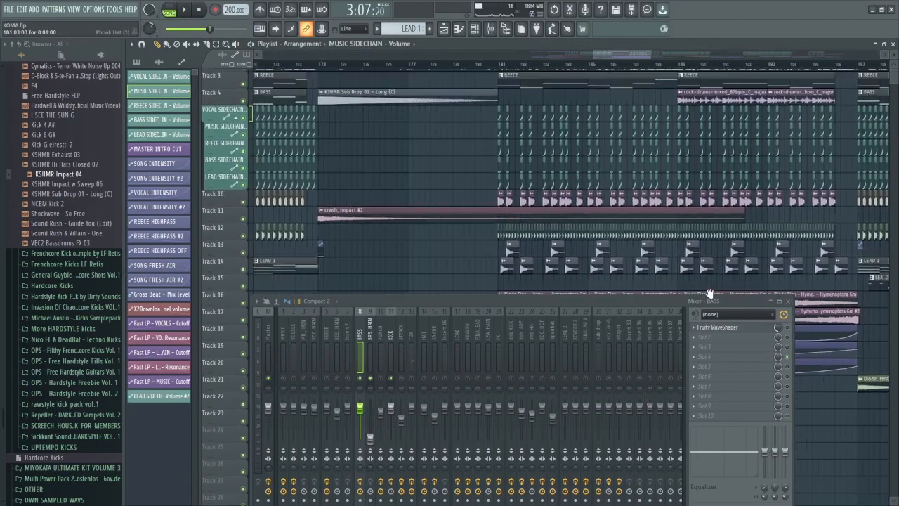
pyautogui.click(340, 132)
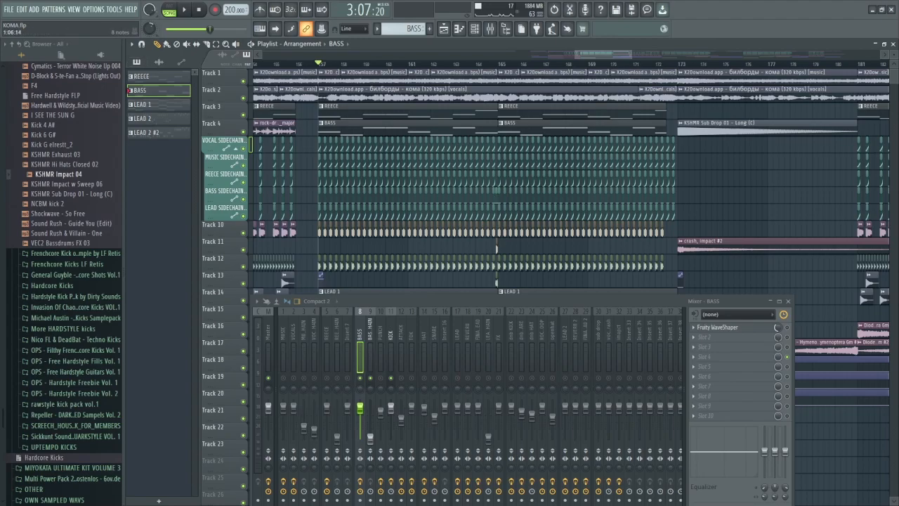
pyautogui.moveTo(898, 67)
pyautogui.mouseDown()
pyautogui.moveTo(847, 63)
pyautogui.moveTo(898, 82)
pyautogui.mouseUp()
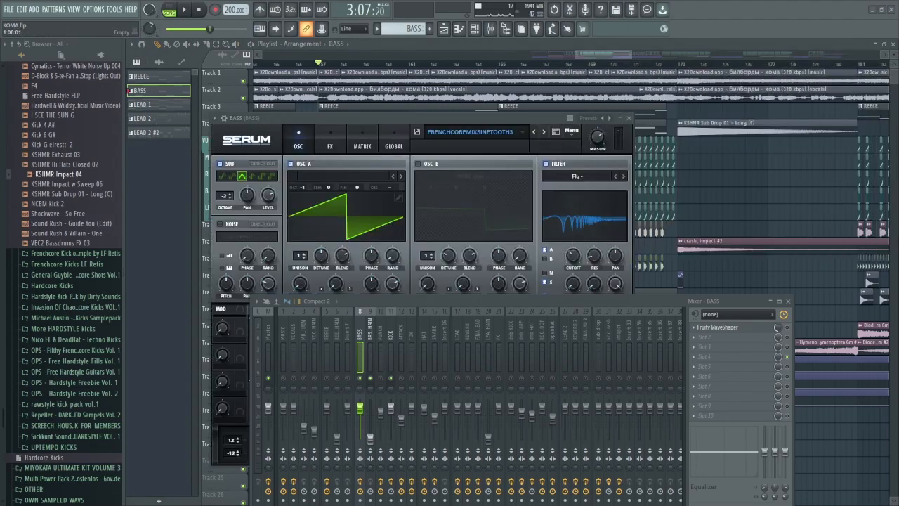
pyautogui.moveTo(450, 117); pyautogui.dragTo(470, 55)
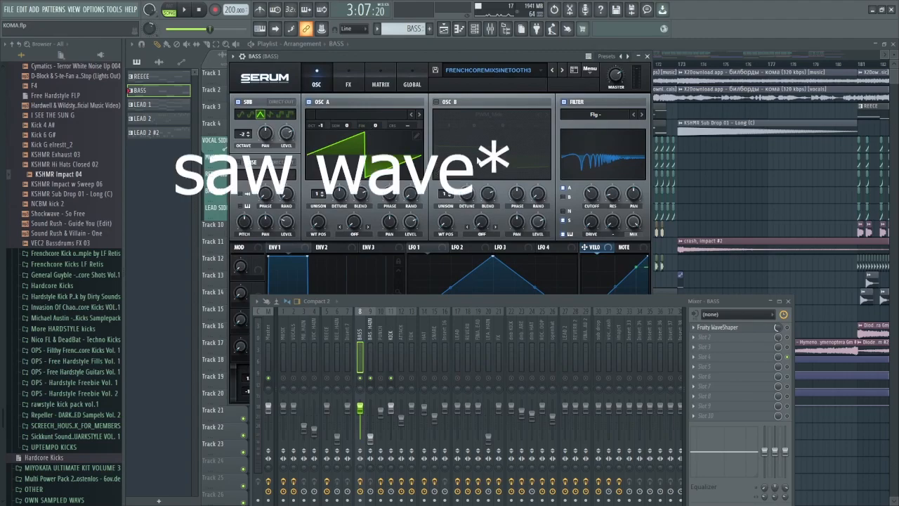
pyautogui.click(647, 56)
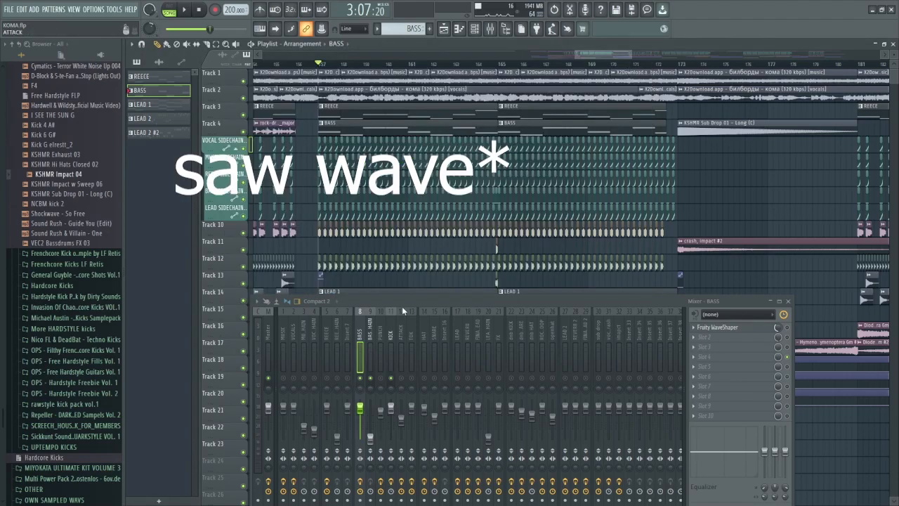
# - Audition the soloed BASS and KICK in the drop while checking the BASS SIDECHAIN and BASS mixer tracks
pyautogui.press('space')
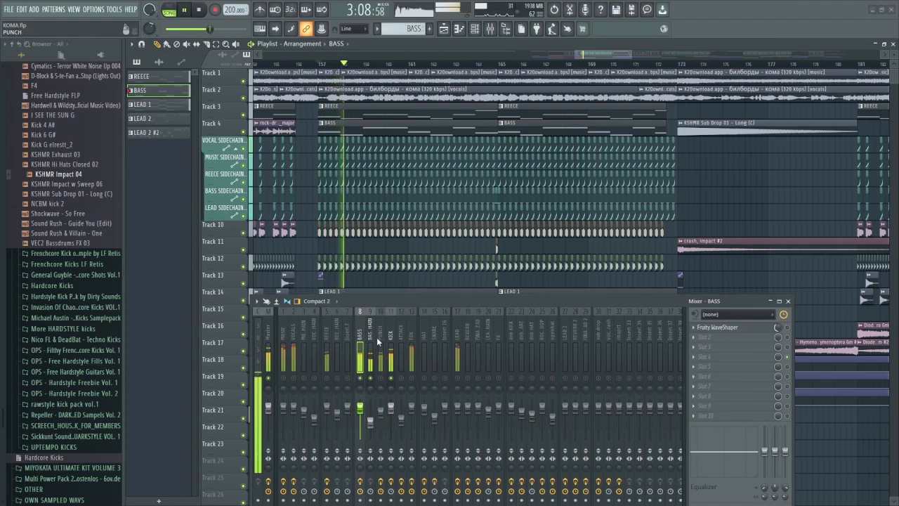
pyautogui.click(380, 349)
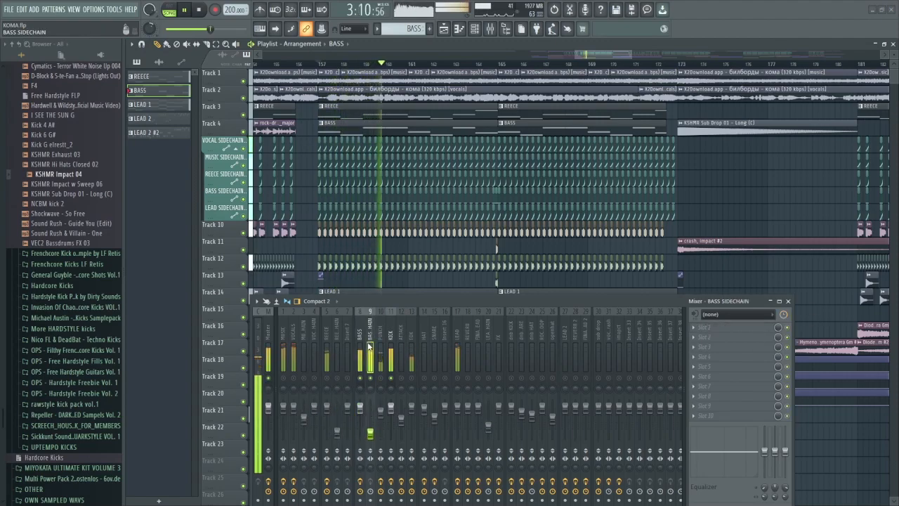
pyautogui.click(363, 355)
pyautogui.press('space')
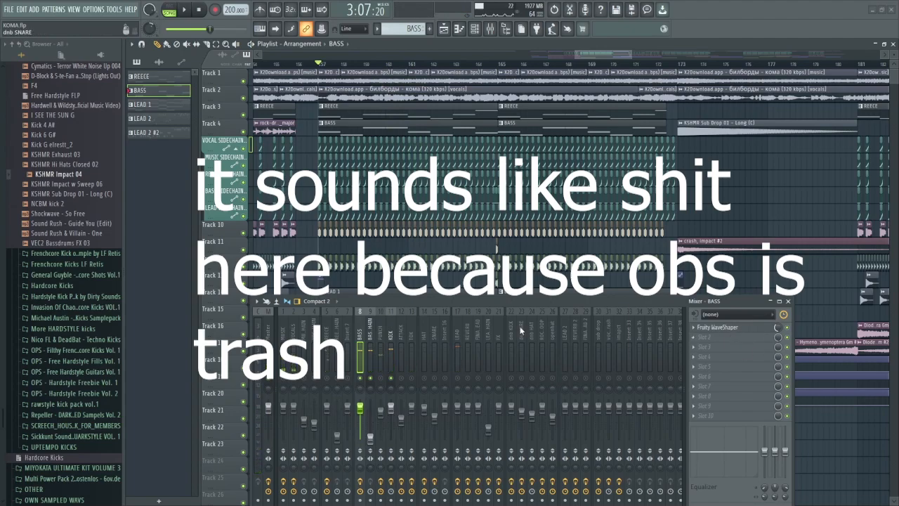
# - Inspect the distortion effect in the BASS channel's Serum patch and close the synth
pyautogui.click(140, 90)
pyautogui.click(348, 76)
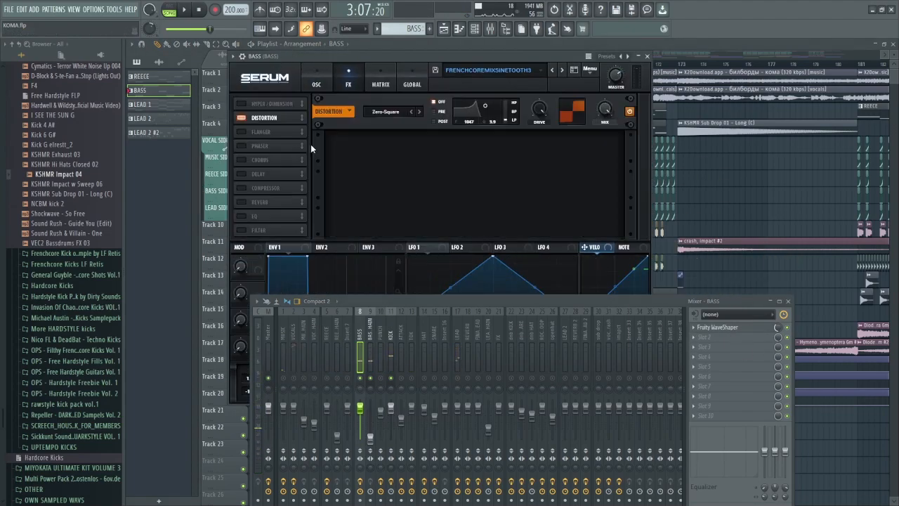
pyautogui.click(647, 56)
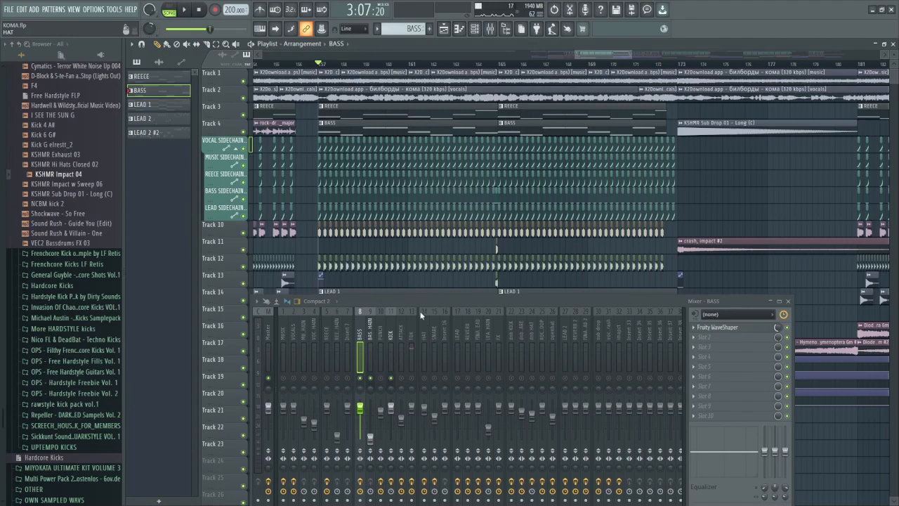
# - Unmute the PUNCH mixer track, preview its audio clip sample from Track 10, and close the sample settings
pyautogui.click(380, 351)
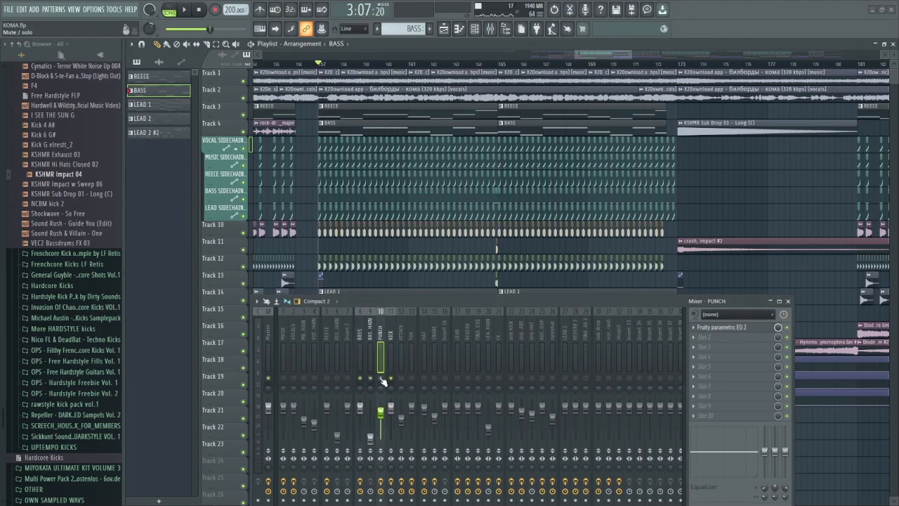
pyautogui.doubleClick(320, 233)
pyautogui.click(330, 248)
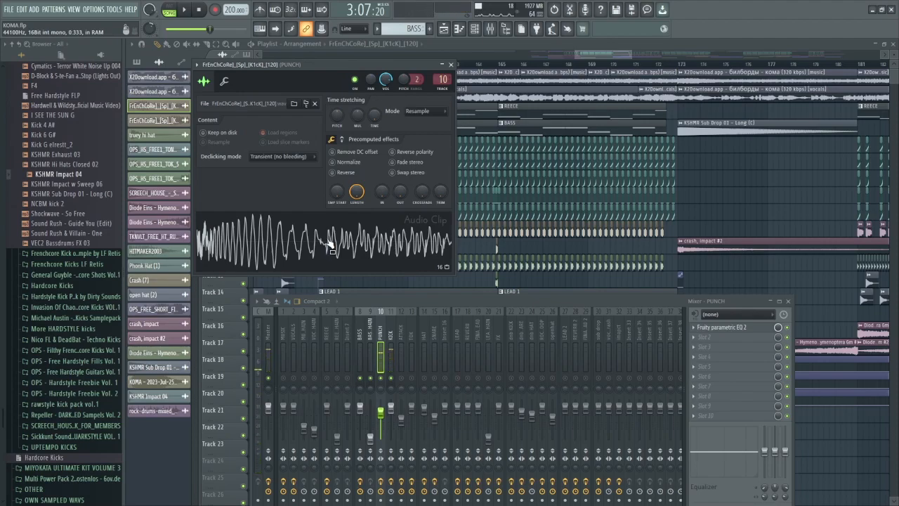
pyautogui.click(451, 64)
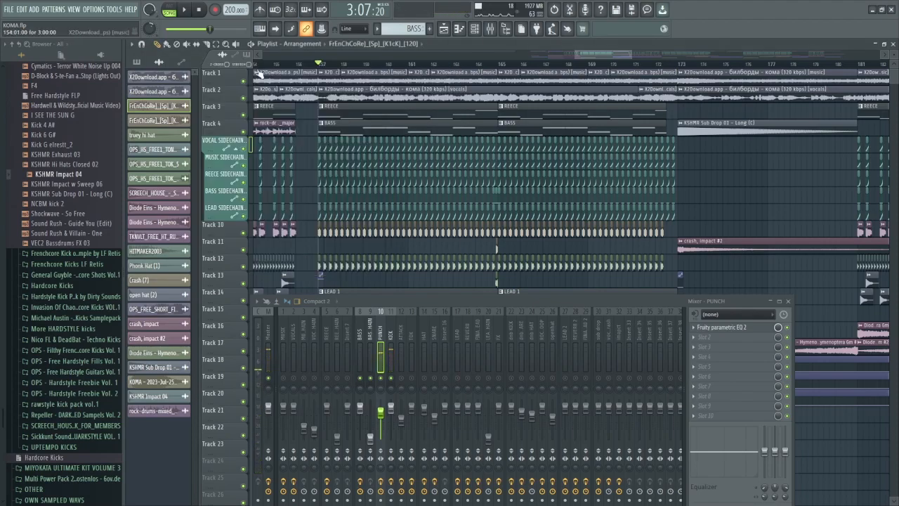
# - Audition the PUNCH layer together with the BASS and KICK from bar 157
pyautogui.scroll(10, 309, 228)
pyautogui.moveTo(417, 205); pyautogui.dragTo(347, 172)
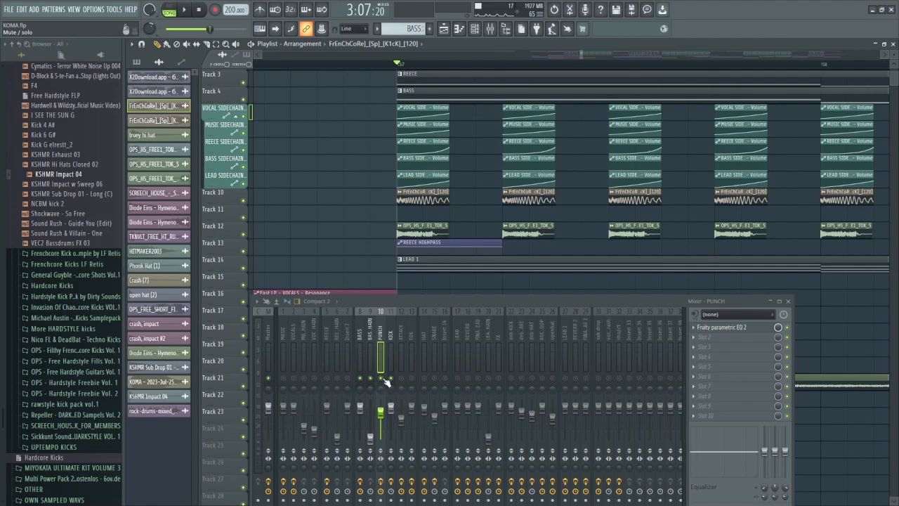
pyautogui.press('space')
pyautogui.press('space')
pyautogui.press('space')
pyautogui.press('space')
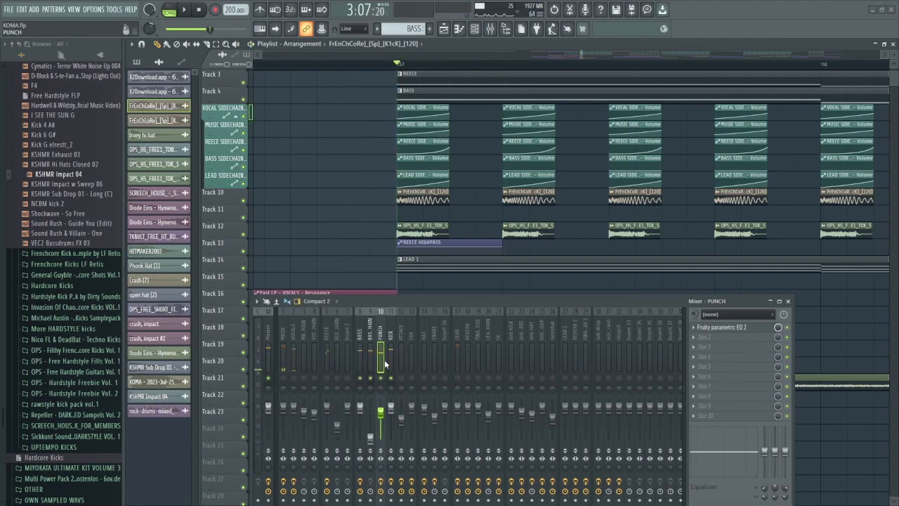
pyautogui.press('space')
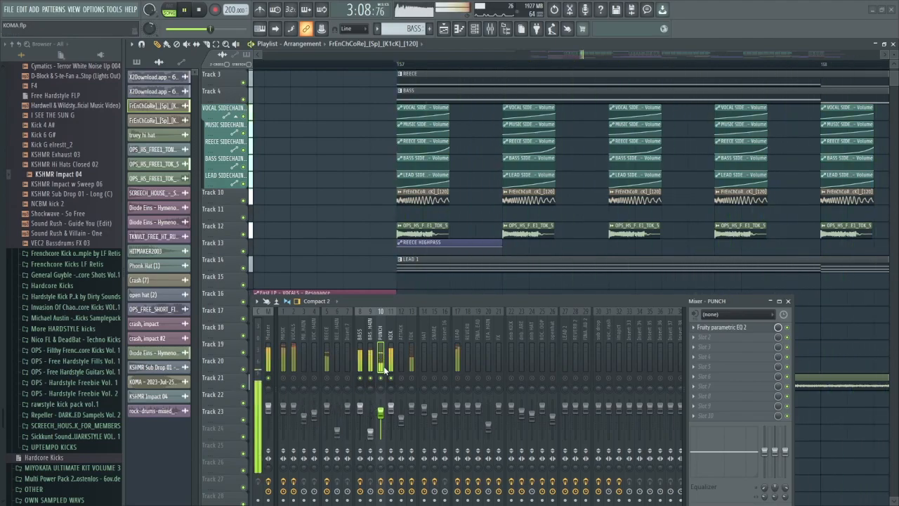
pyautogui.press('space')
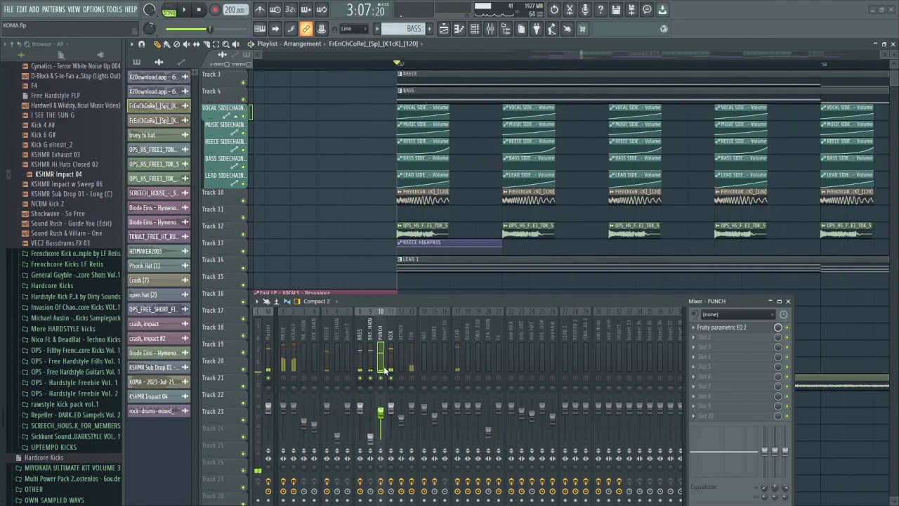
# - Reset the ATTACK mixer track to its default state
pyautogui.click(402, 363)
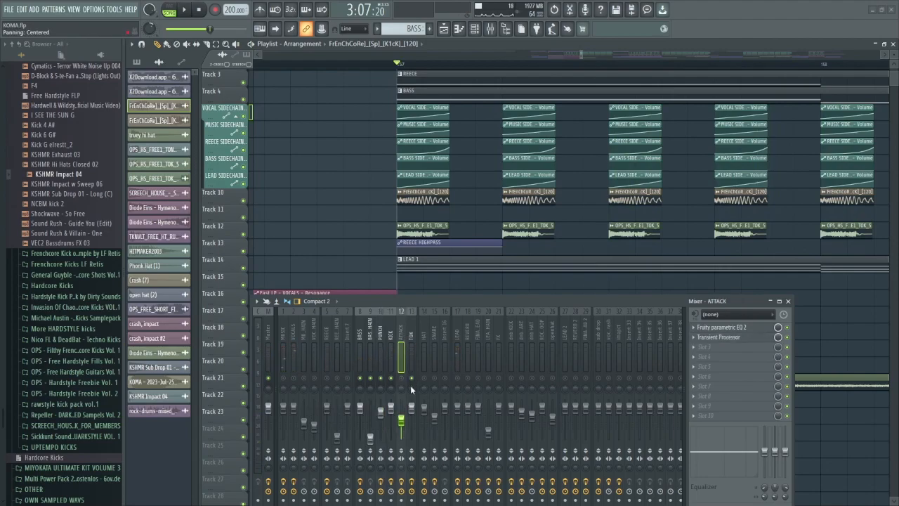
pyautogui.rightClick(405, 345)
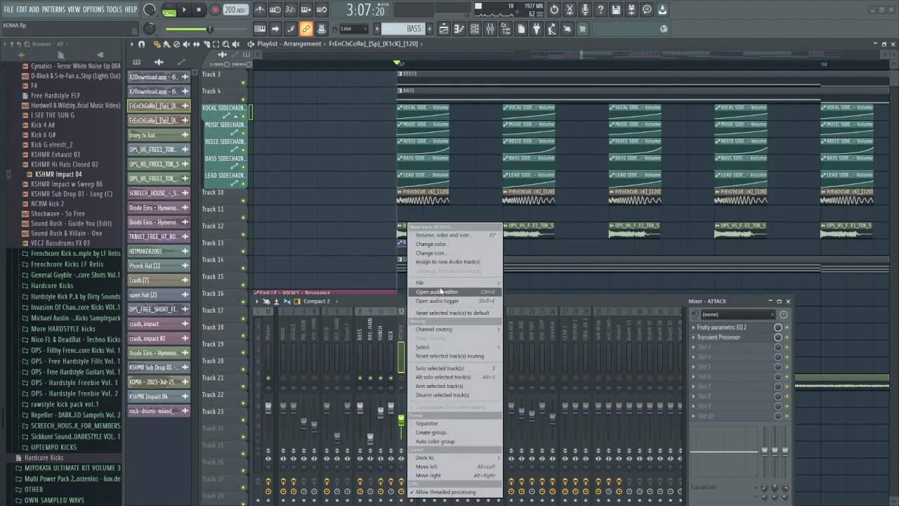
pyautogui.moveTo(449, 285)
pyautogui.click(523, 208)
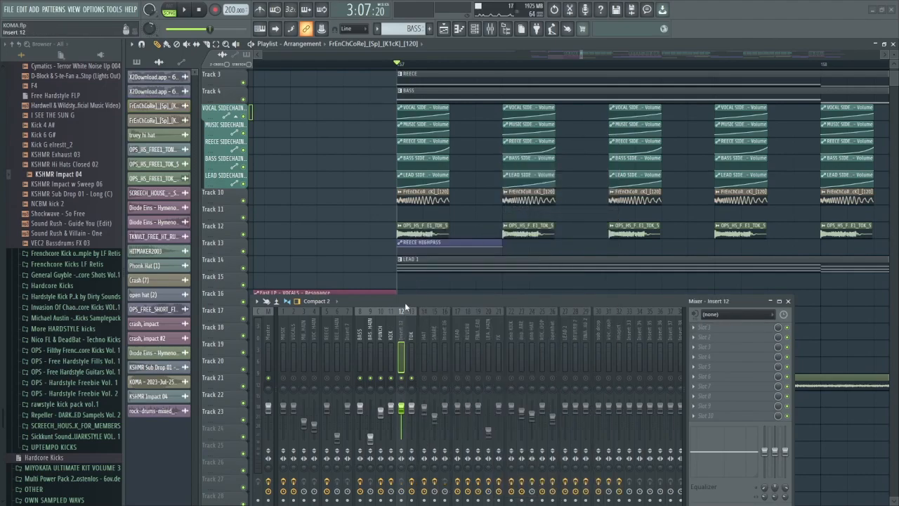
# - Solo the TOK mixer track, audition it from bar 157, and display its effect chain
pyautogui.press('space')
pyautogui.press('space')
pyautogui.rightClick(414, 378)
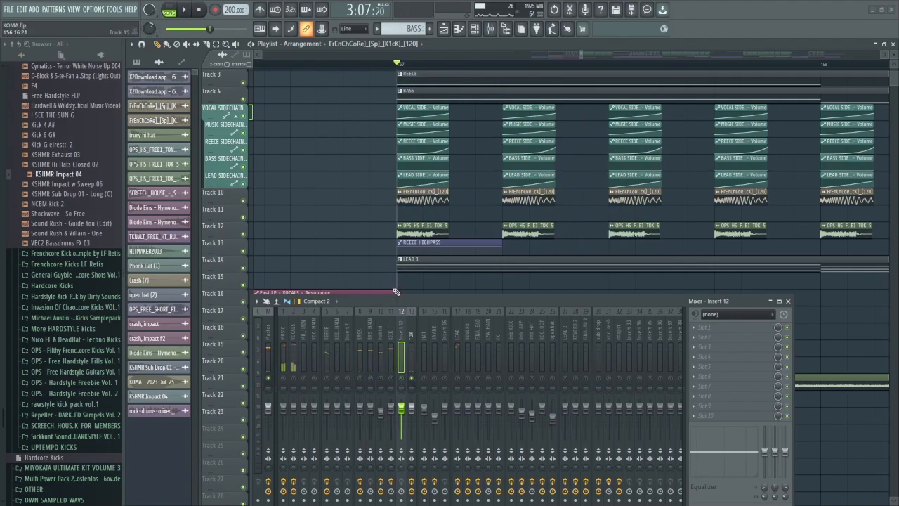
pyautogui.press('space')
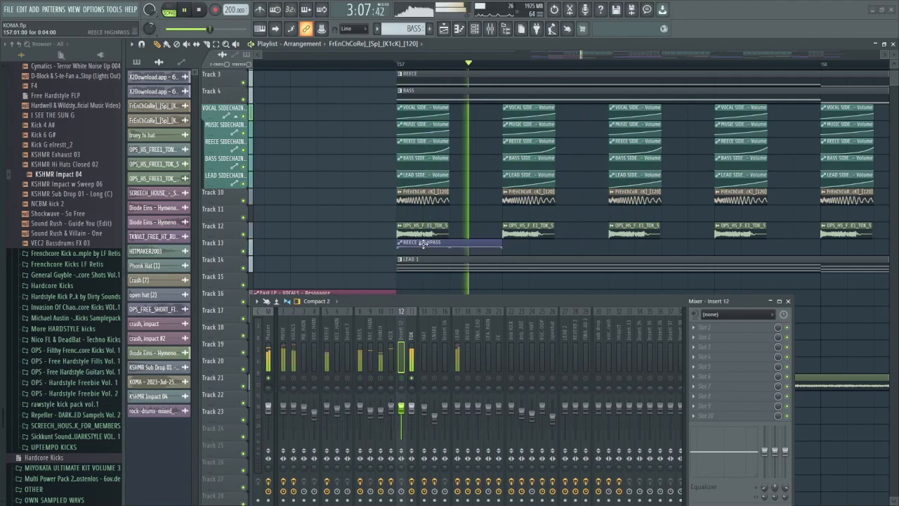
pyautogui.click(412, 347)
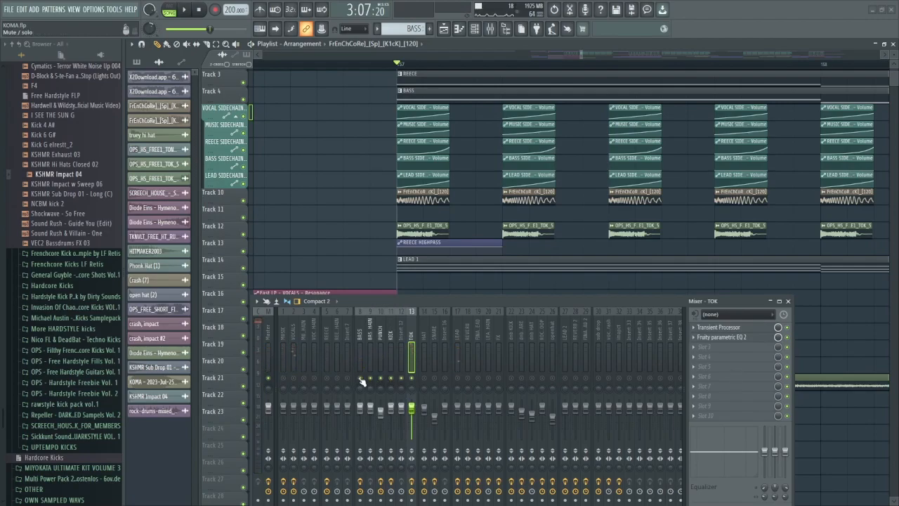
# - Audition the soloed tracks from BASS through TOK together, and open the TOK clip's sample settings from Track 12
pyautogui.press('space')
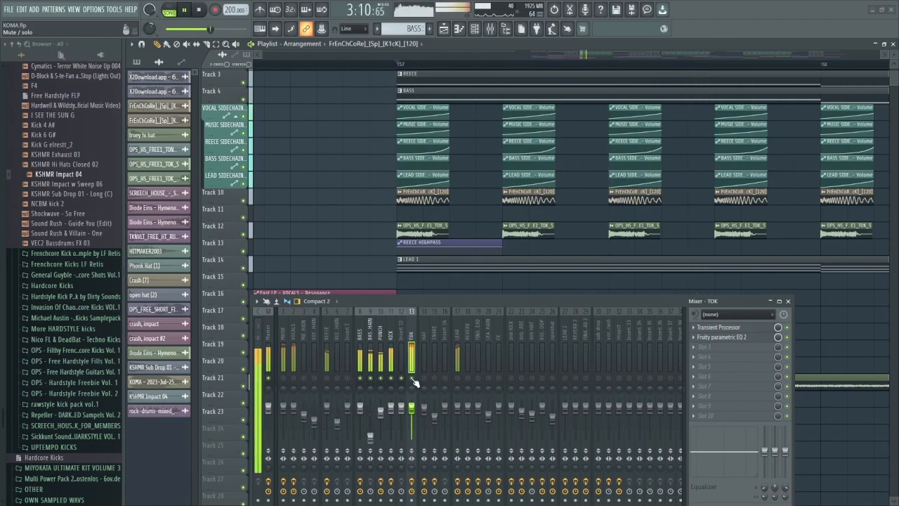
pyautogui.press('space')
pyautogui.doubleClick(418, 237)
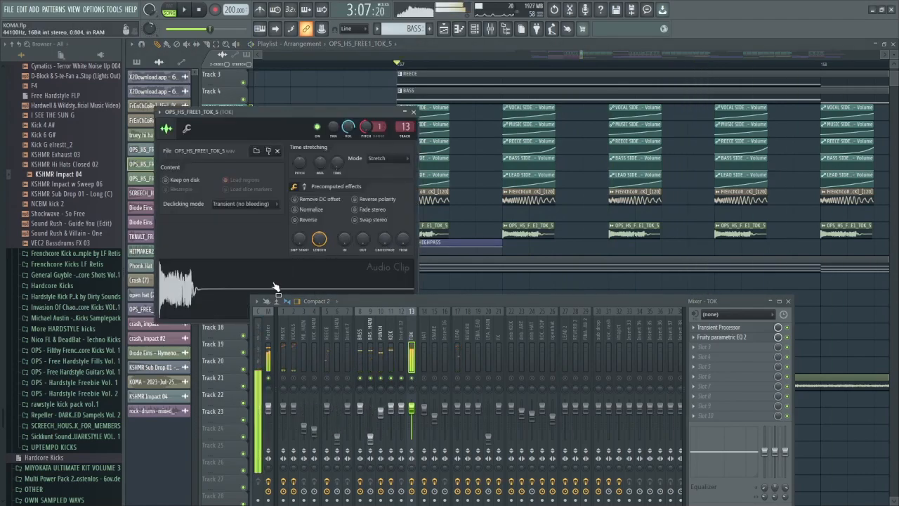
# - Compare the TOK sample at 0 cents pitch during playback, restore its pitch to -100 cents, and close its sample settings
pyautogui.rightClick(364, 129)
pyautogui.click(391, 132)
pyautogui.press('space')
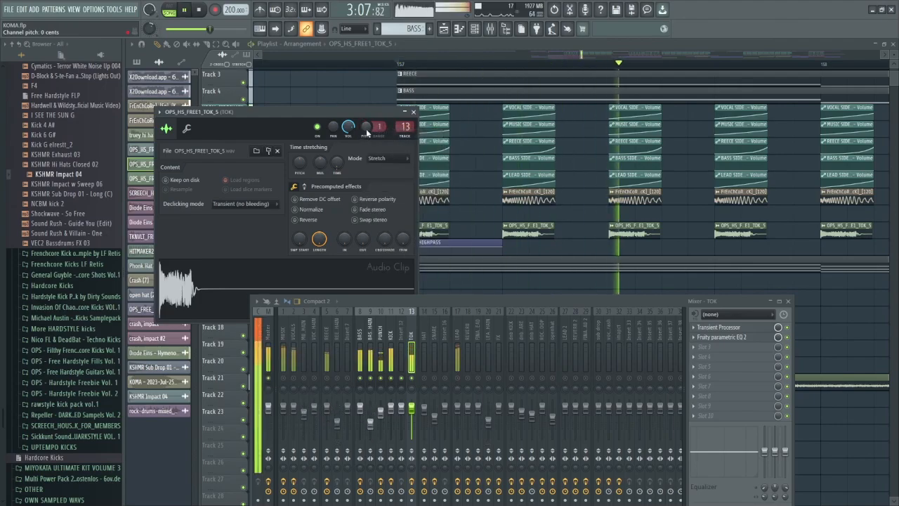
pyautogui.moveTo(366, 129); pyautogui.dragTo(366, 165)
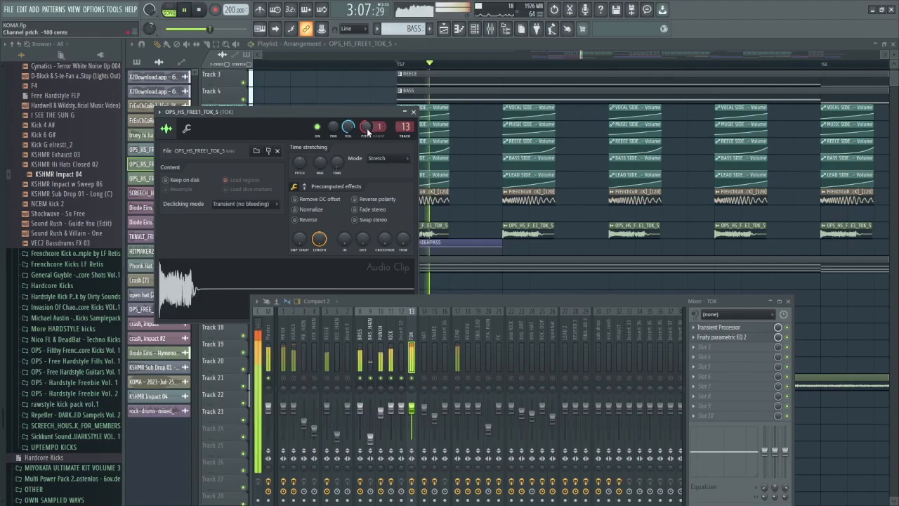
pyautogui.press('space')
pyautogui.click(413, 111)
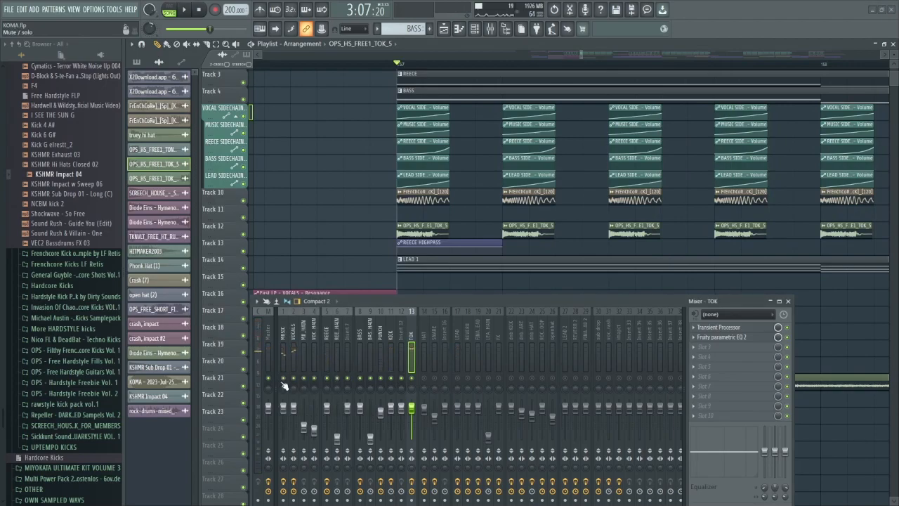
# - Unmute the mixer tracks from MUSIC through LEAD and audition the drop from bar 157
pyautogui.press('space')
pyautogui.scroll(-5, 386, 225)
pyautogui.moveTo(404, 300)
pyautogui.mouseDown()
pyautogui.moveTo(404, 420)
pyautogui.moveTo(413, 303)
pyautogui.mouseUp()
pyautogui.press('space')
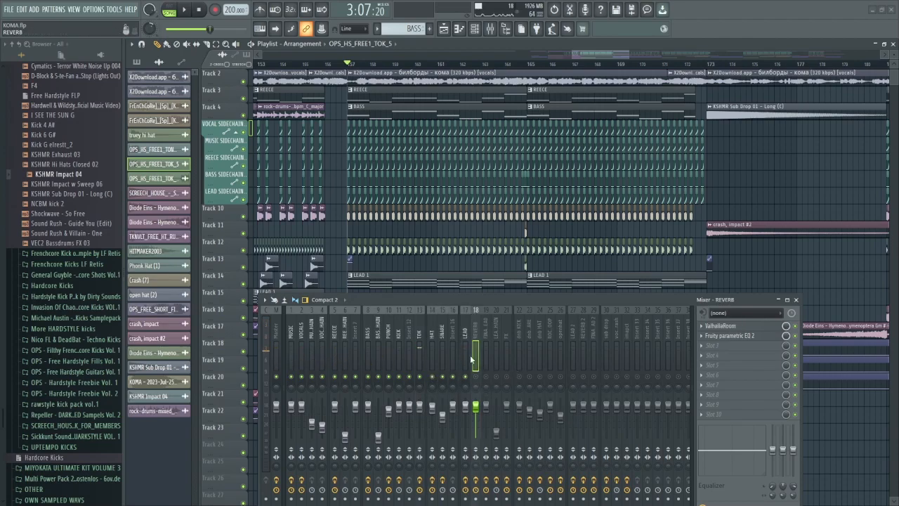
# - Solo the LEAD, REVERB, FINAL LEAD and LEAD SIDECHAIN mixer tracks, audition them from bar 157, and select the LEAD 1 pattern
pyautogui.rightClick(475, 377)
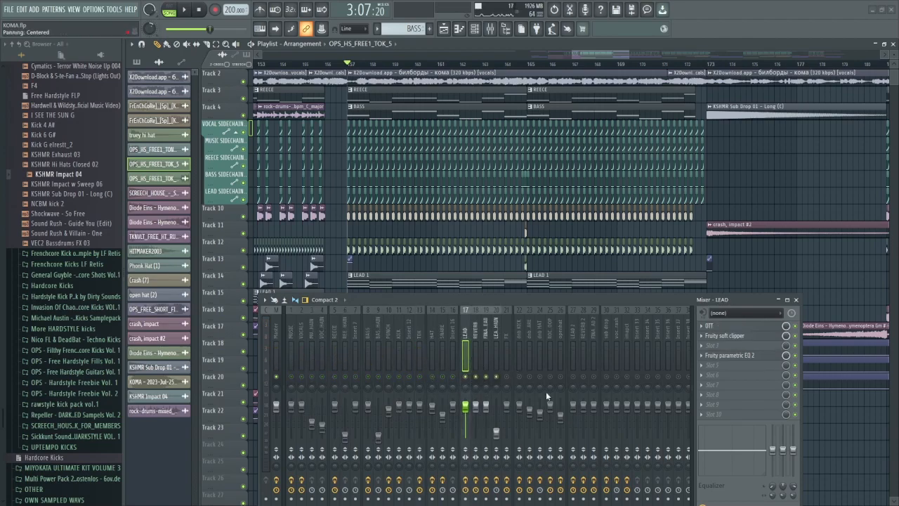
pyautogui.press('space')
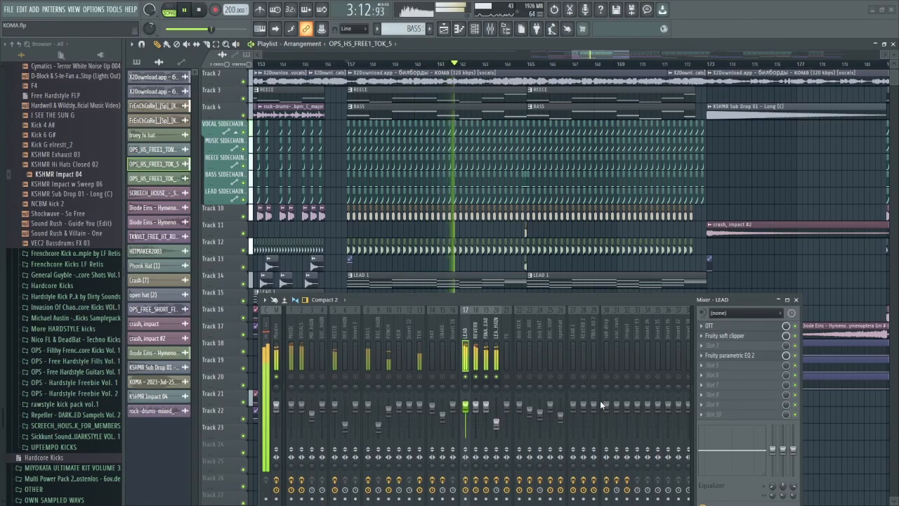
pyautogui.click(492, 283)
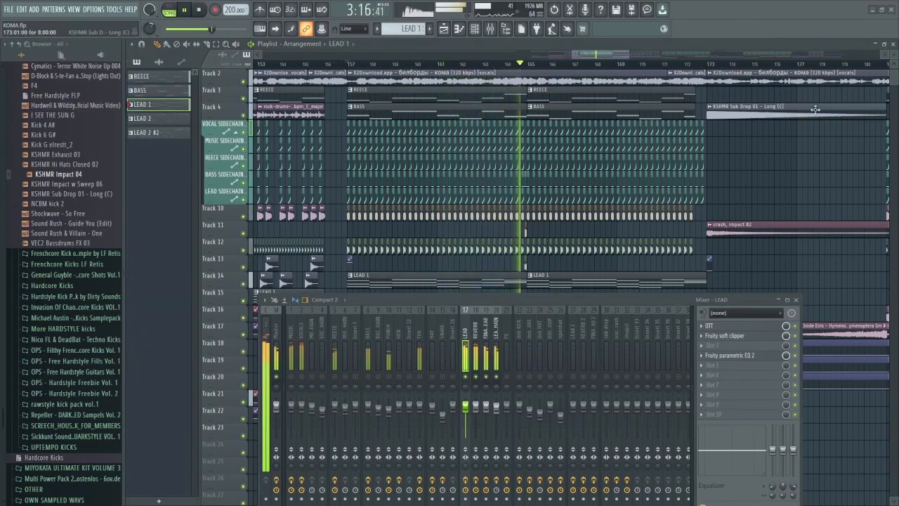
pyautogui.press('space')
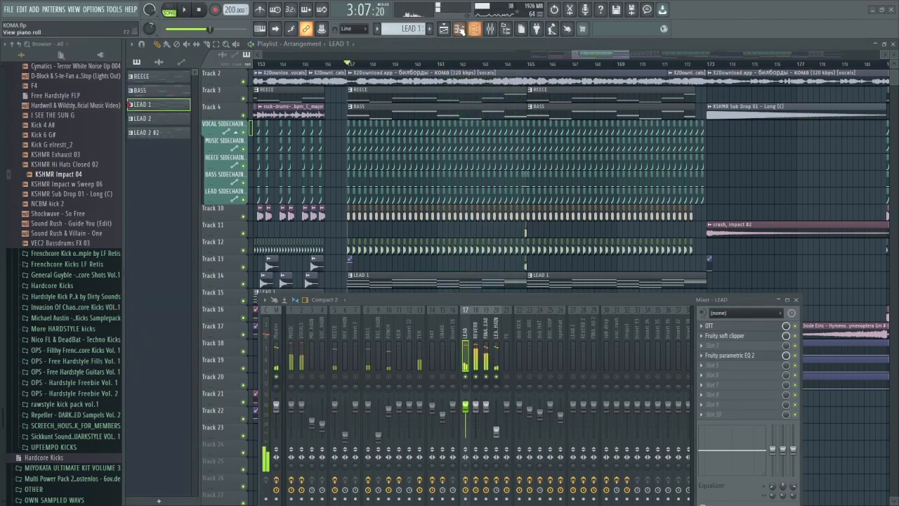
# - Show the LEAD 1 pattern's chords in the piano roll, play them, and return to the playlist
pyautogui.click(461, 29)
pyautogui.scroll(-3, 585, 291)
pyautogui.click(795, 300)
pyautogui.scroll(2, 210, 328)
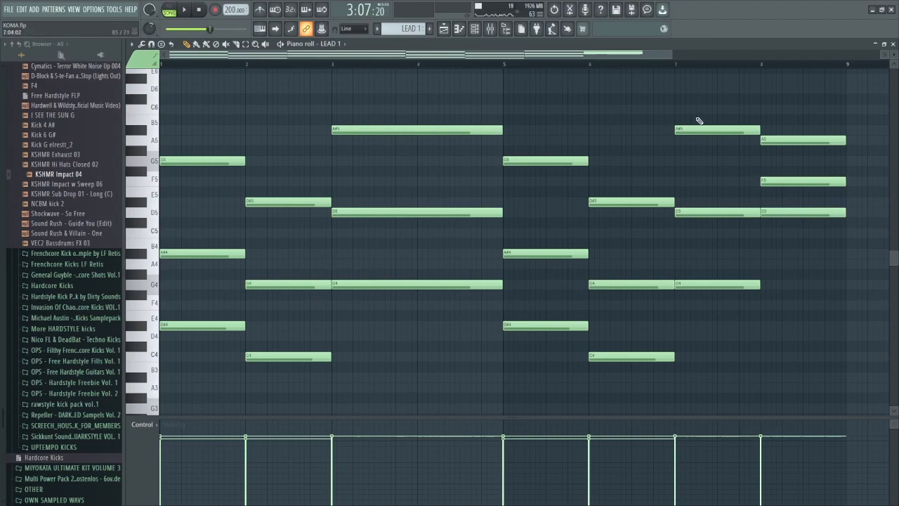
pyautogui.scroll(2, 394, 201)
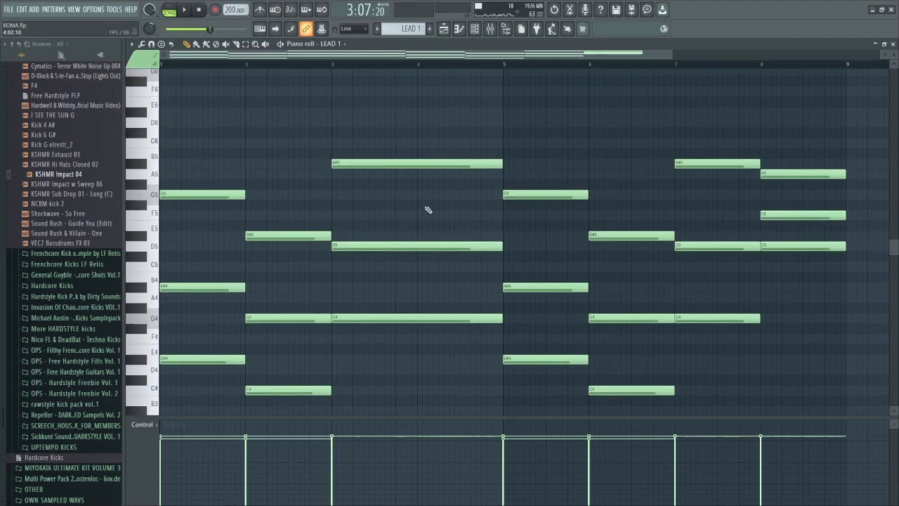
pyautogui.press('space')
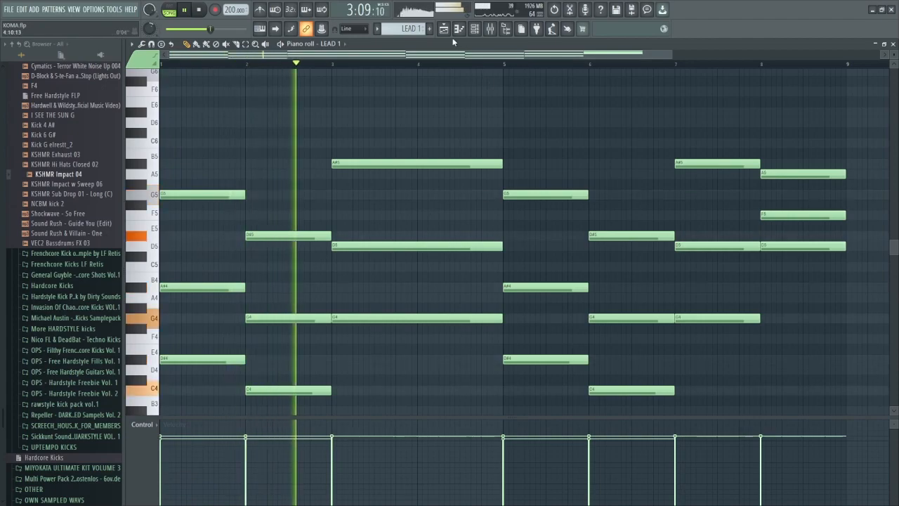
pyautogui.click(475, 29)
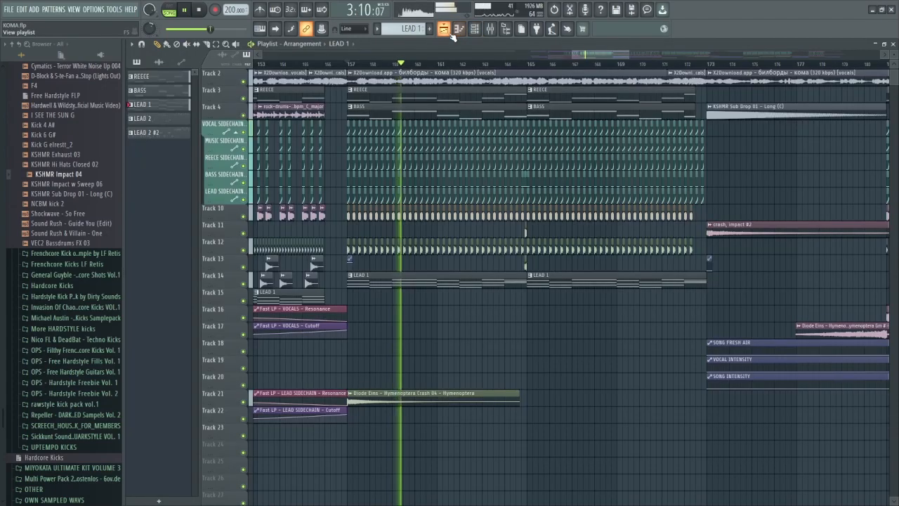
# - Bring back the mixer, display the LEAD SIDECHAIN track's effect chain, and audition the soloed lead tracks again
pyautogui.click(489, 29)
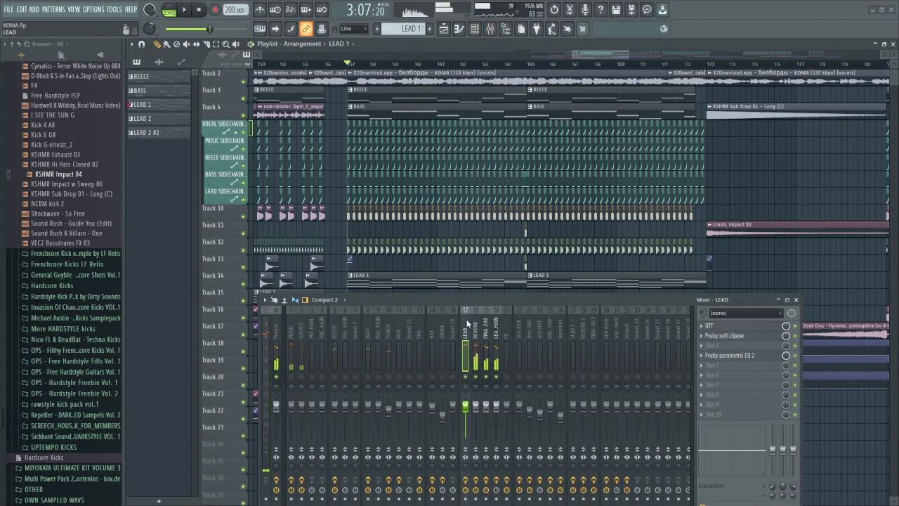
pyautogui.press('space')
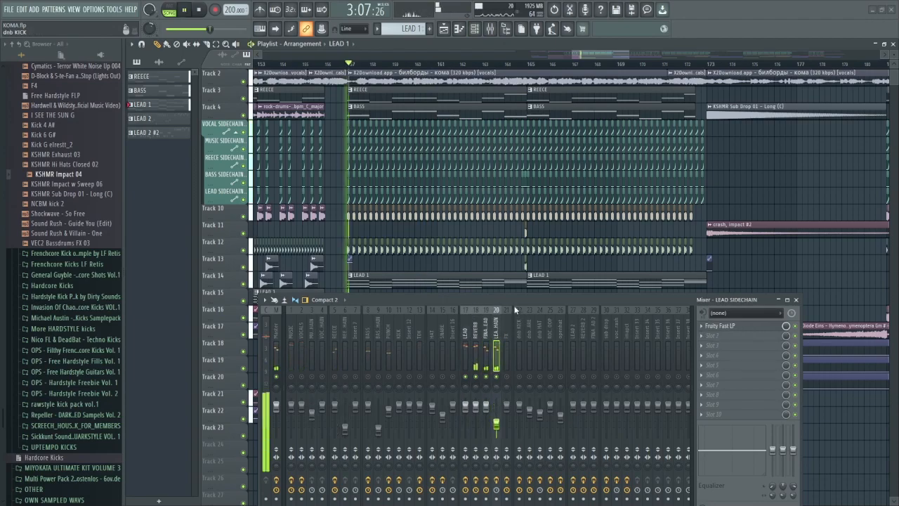
pyautogui.moveTo(503, 300)
pyautogui.mouseDown()
pyautogui.moveTo(499, 236)
pyautogui.moveTo(502, 284)
pyautogui.mouseUp()
pyautogui.press('space')
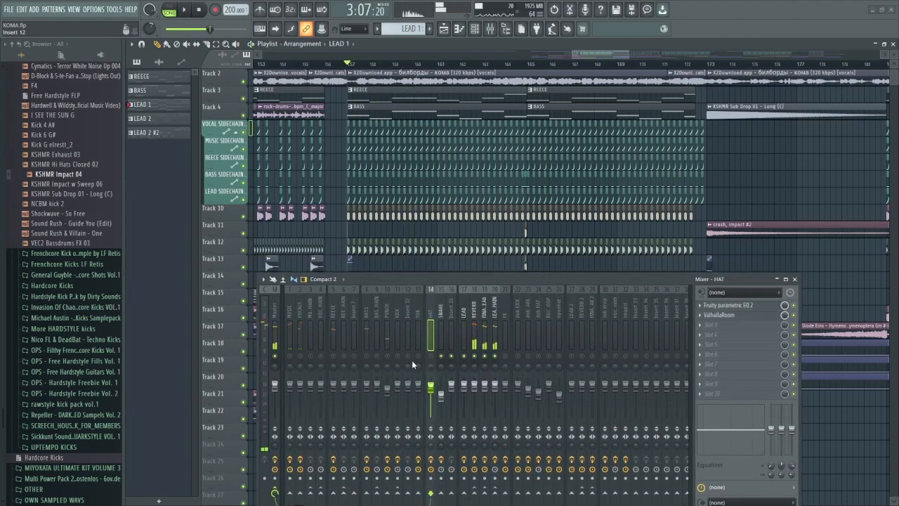
# - Unmute the remaining mixer tracks and audition the full drop from bar 157 with the playlist in view
pyautogui.click(592, 356)
pyautogui.press('space')
pyautogui.click(583, 356)
pyautogui.click(596, 357)
pyautogui.moveTo(536, 280); pyautogui.dragTo(533, 466)
pyautogui.moveTo(523, 399); pyautogui.dragTo(511, 419)
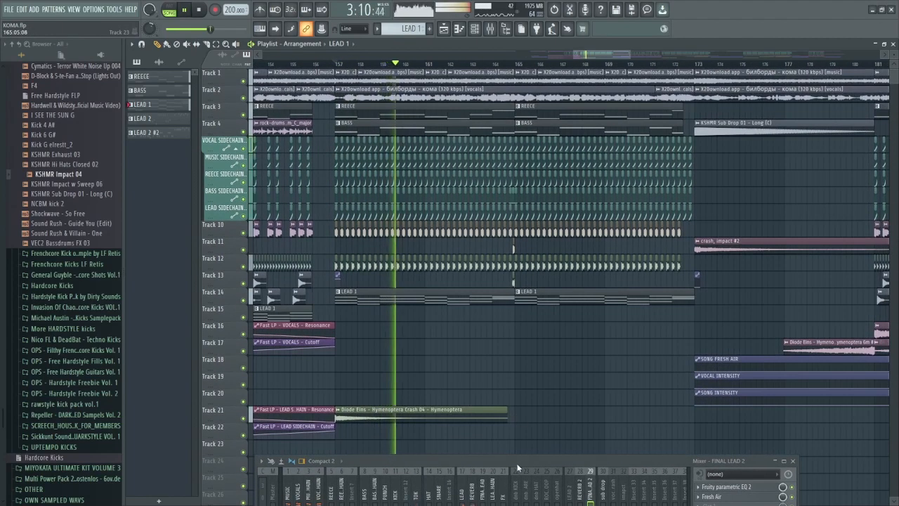
pyautogui.moveTo(517, 468); pyautogui.dragTo(513, 359)
pyautogui.moveTo(426, 358); pyautogui.dragTo(424, 393)
pyautogui.press('space')
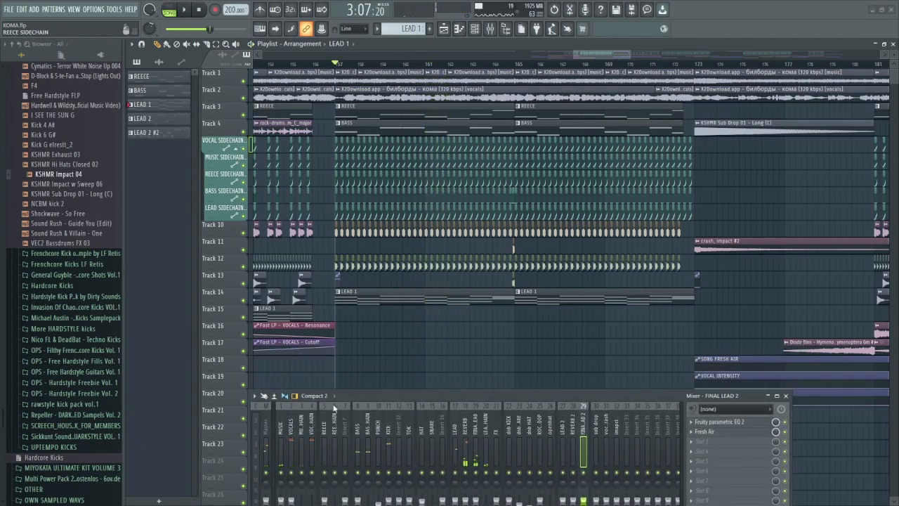
# - Display the LEAD mixer track's effect chain and briefly check its OTT effect
pyautogui.moveTo(366, 395); pyautogui.dragTo(376, 387)
pyautogui.hscroll(-2, 393, 330)
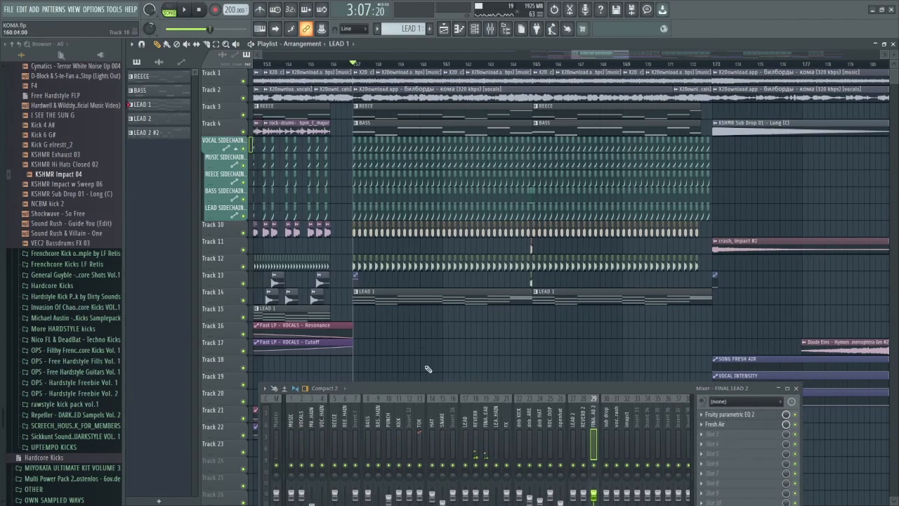
pyautogui.moveTo(431, 387); pyautogui.dragTo(435, 325)
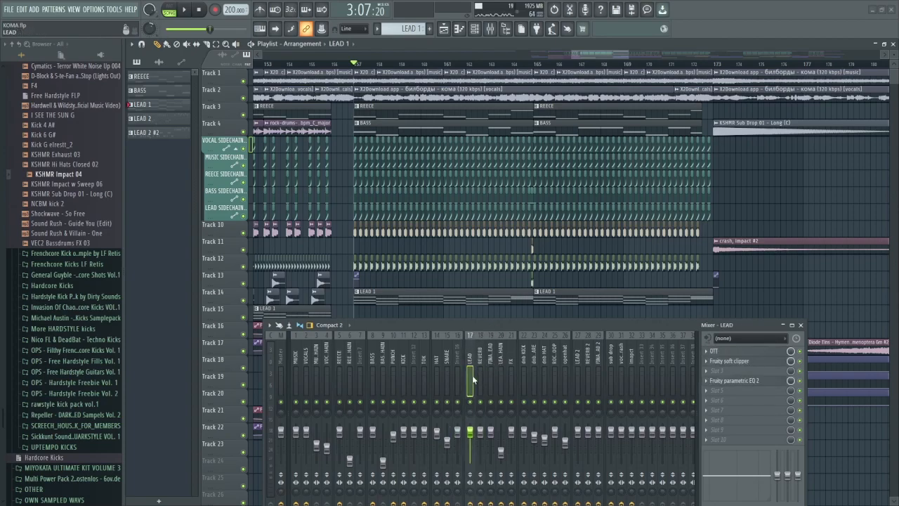
pyautogui.click(765, 351)
pyautogui.click(761, 350)
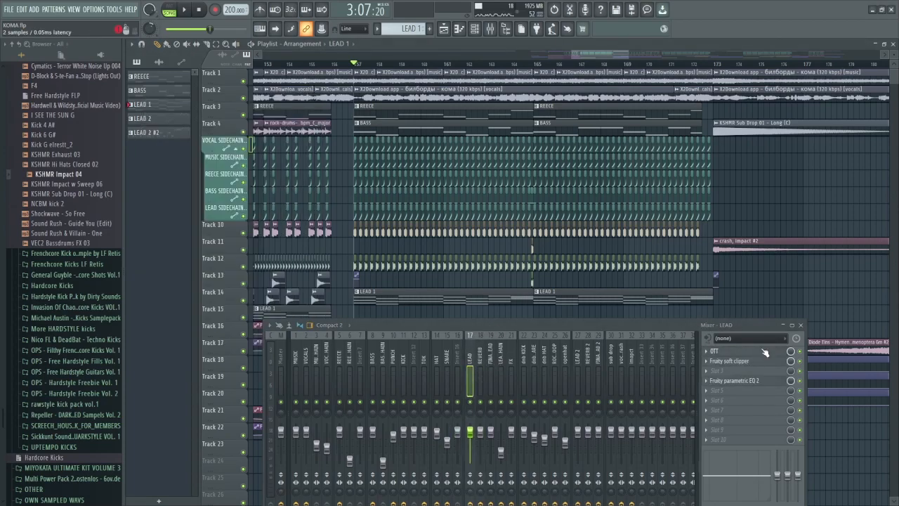
# - Set the playback position to bar 149 and audition the drum section before the drop with its clips in view
pyautogui.moveTo(435, 328); pyautogui.dragTo(432, 352)
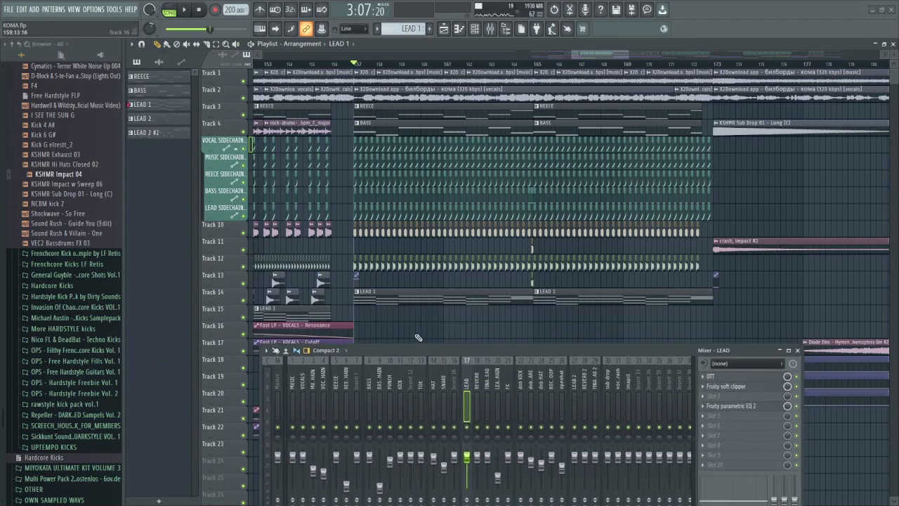
pyautogui.hscroll(-8, 476, 325)
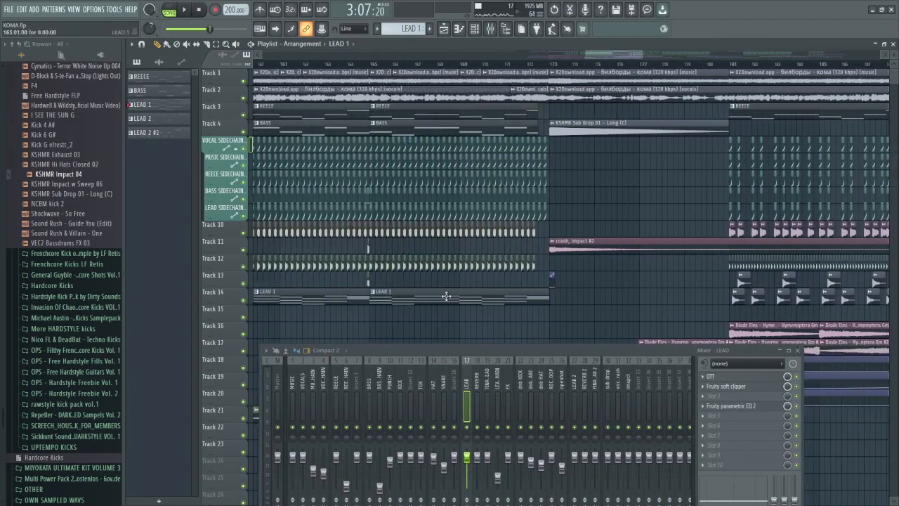
pyautogui.moveTo(488, 278); pyautogui.dragTo(490, 260)
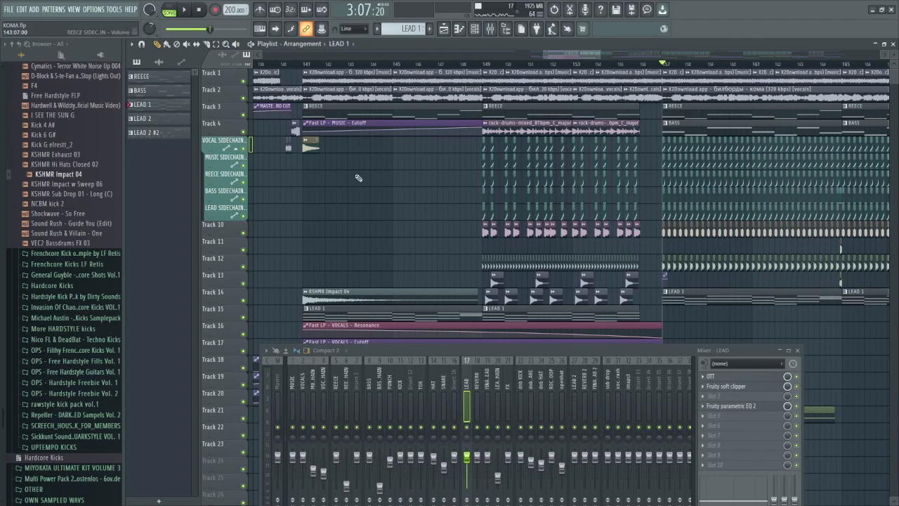
pyautogui.hscroll(2, 387, 203)
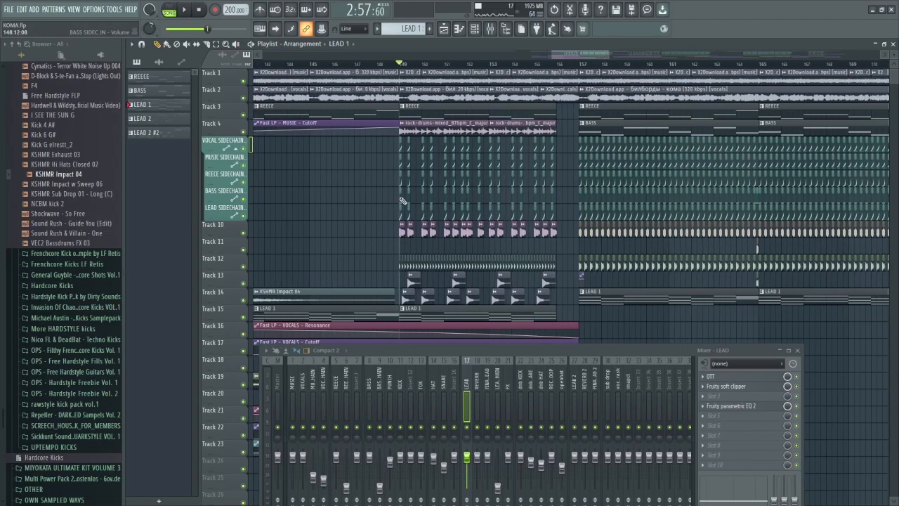
pyautogui.moveTo(450, 351); pyautogui.dragTo(455, 465)
pyautogui.press('space')
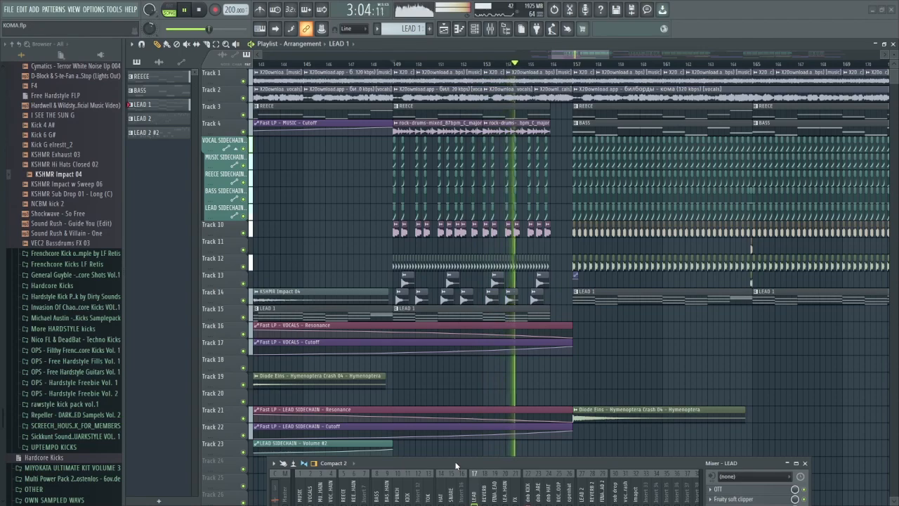
pyautogui.moveTo(455, 466); pyautogui.dragTo(435, 419)
pyautogui.press('space')
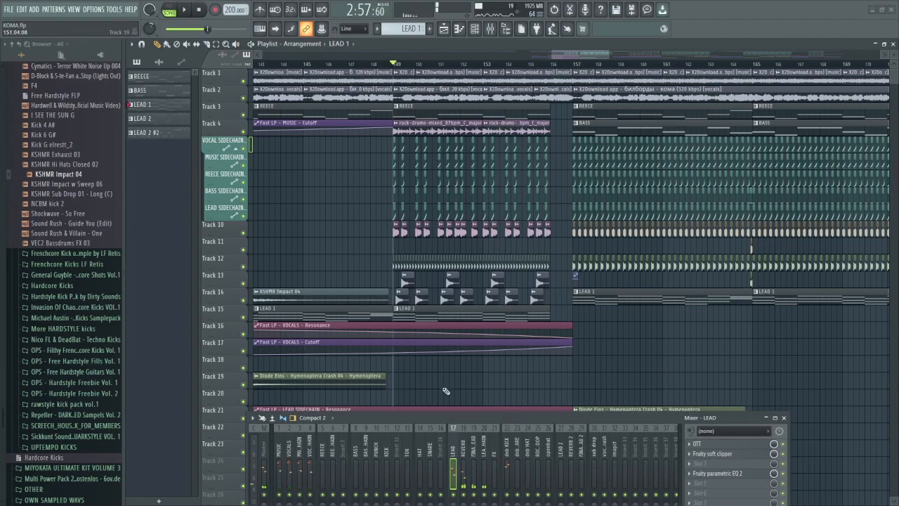
# - Open the Phonk Hat (1) clip's sample settings from Track 12, and close them after viewing
pyautogui.moveTo(440, 410)
pyautogui.mouseDown()
pyautogui.moveTo(495, 313)
pyautogui.moveTo(490, 370)
pyautogui.moveTo(491, 192)
pyautogui.moveTo(401, 351)
pyautogui.moveTo(437, 409)
pyautogui.mouseUp()
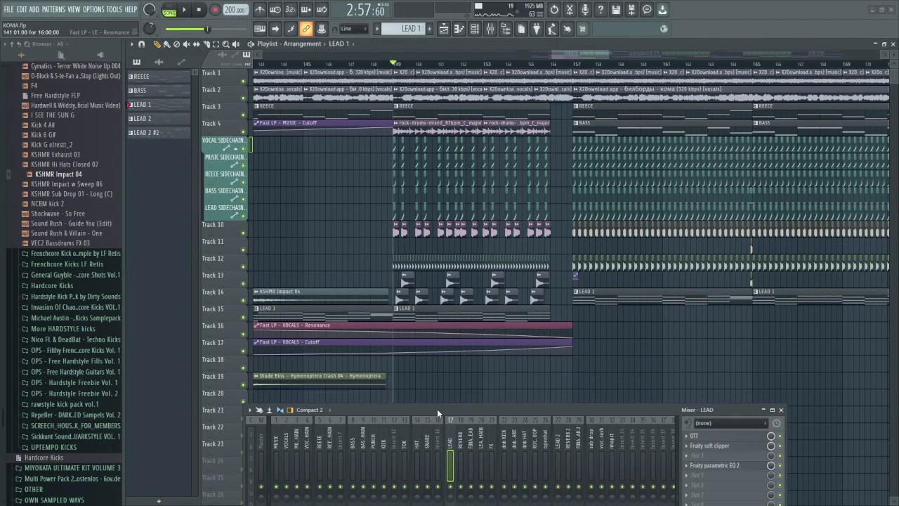
pyautogui.doubleClick(413, 262)
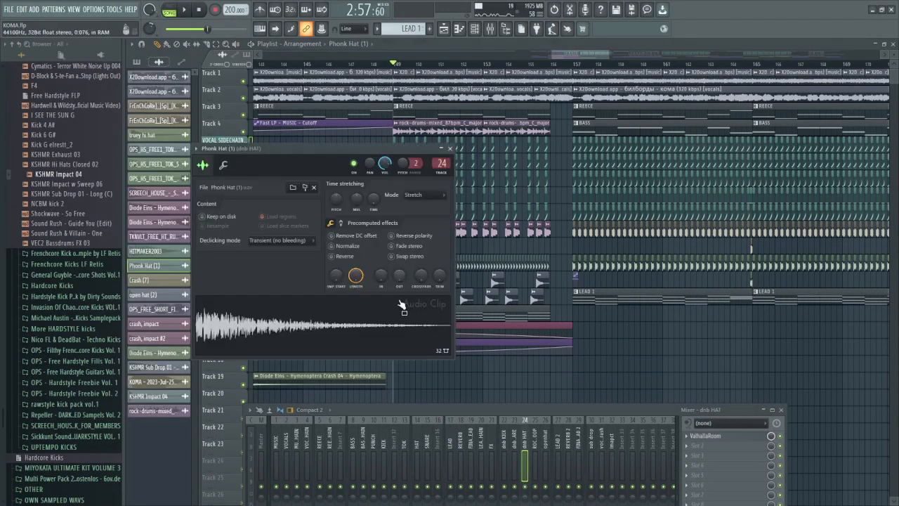
pyautogui.click(451, 150)
# - Solo the dnb HAT and ROCK LOOP mixer tracks and audition them from bar 149
pyautogui.moveTo(514, 412); pyautogui.dragTo(620, 344)
pyautogui.press('space')
pyautogui.click(613, 382)
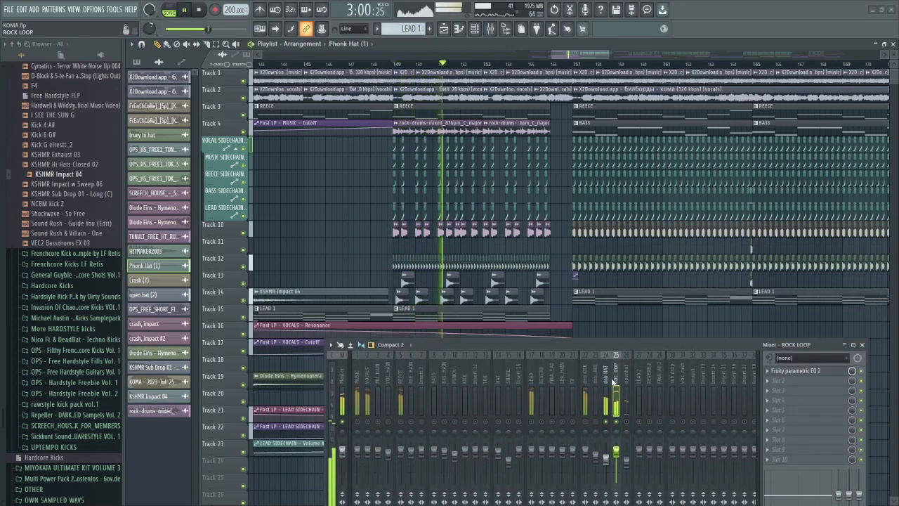
pyautogui.press('space')
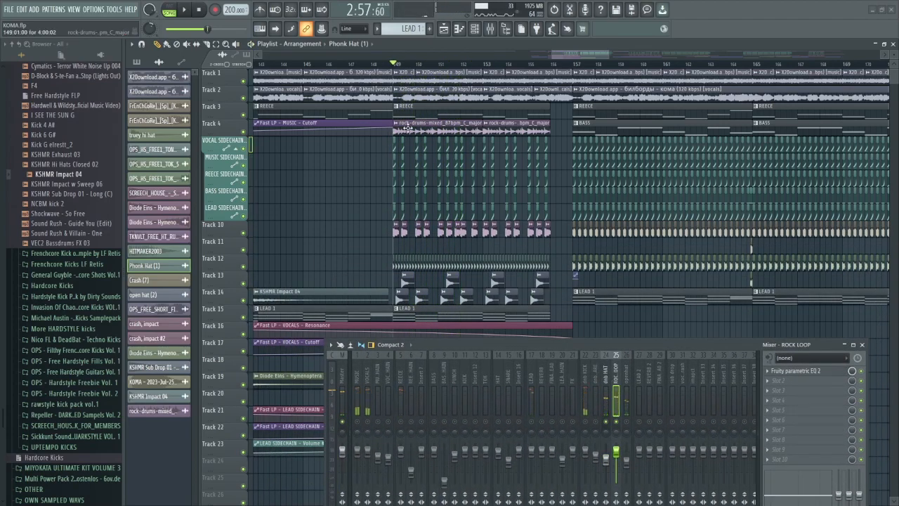
pyautogui.press('space')
pyautogui.press('space')
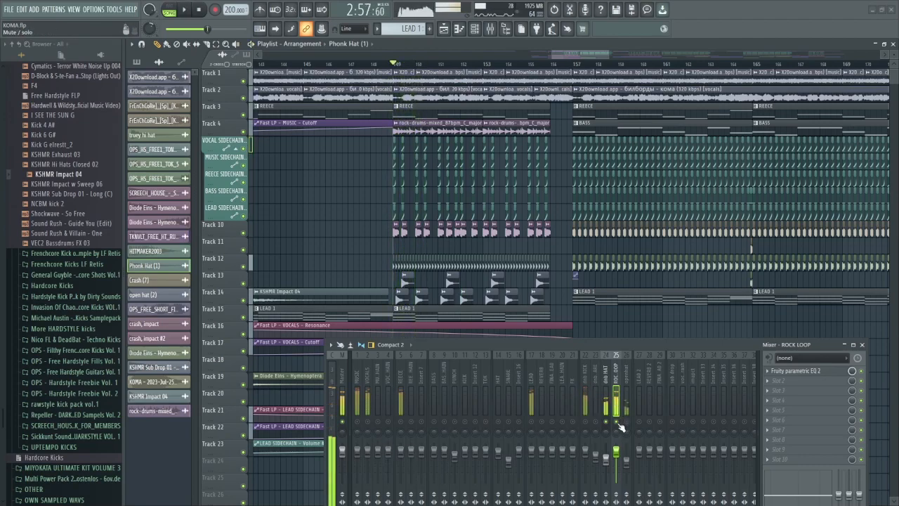
# - Try the openhat mixer track at 125% volume during playback, and undo the volume change
pyautogui.press('space')
pyautogui.moveTo(626, 462); pyautogui.dragTo(629, 445)
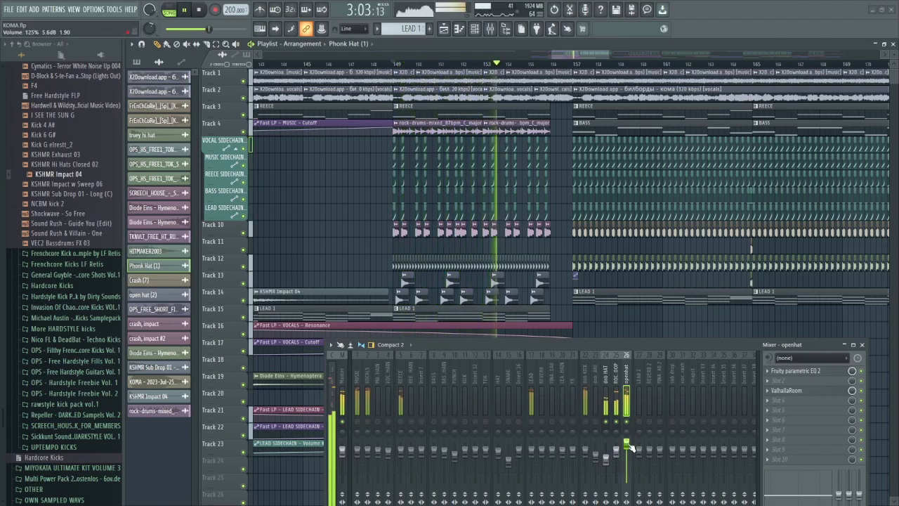
pyautogui.hotkey('ctrl', 'z')
pyautogui.press('space')
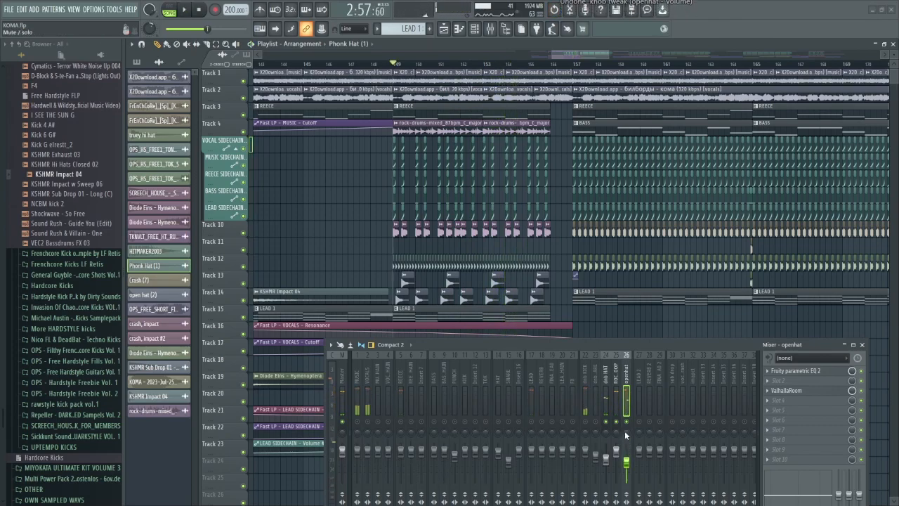
# - Audition the dnb HAT, ROCK LOOP and openhat tracks from bar 149, and unmute dnb KICK and dnb SNARE
pyautogui.press('space')
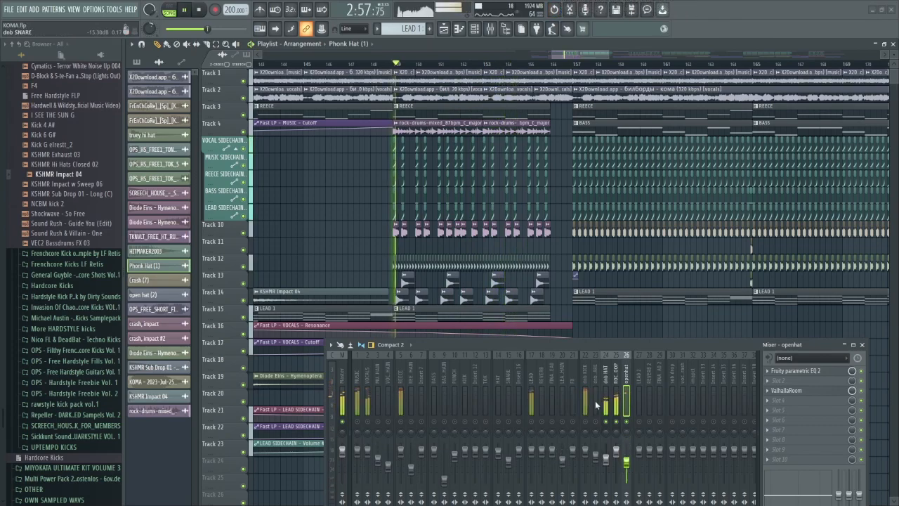
pyautogui.press('space')
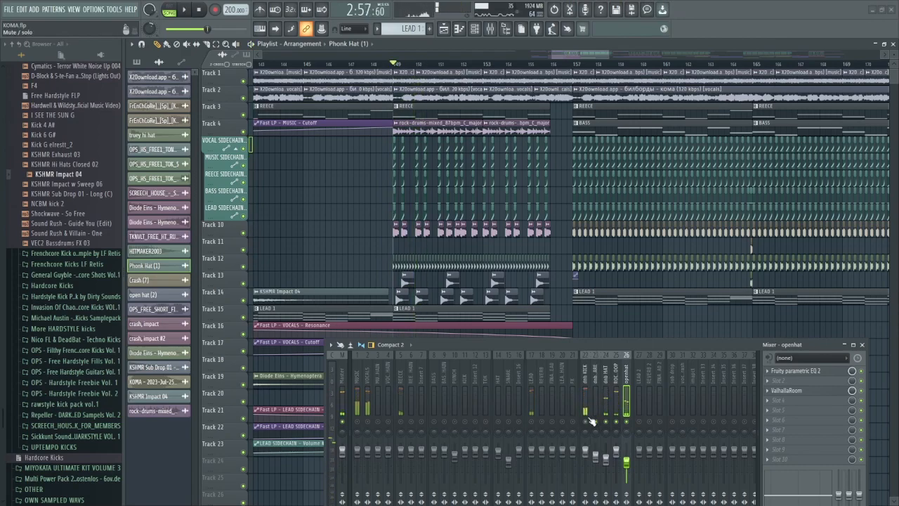
# - Audition the soloed dnb KICK, dnb SNARE, dnb HAT, ROCK LOOP and openhat tracks from bar 149, and view dnb KICK's ValhallaRoom effect
pyautogui.press('space')
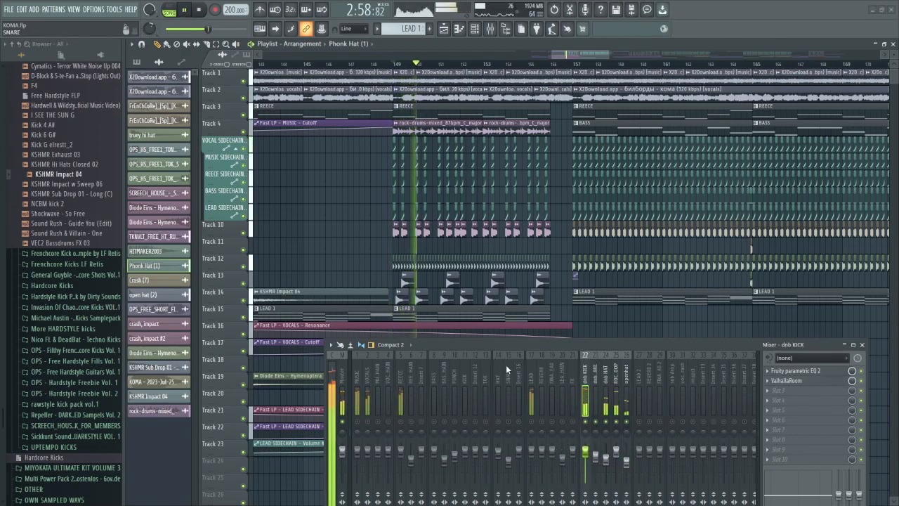
pyautogui.press('space')
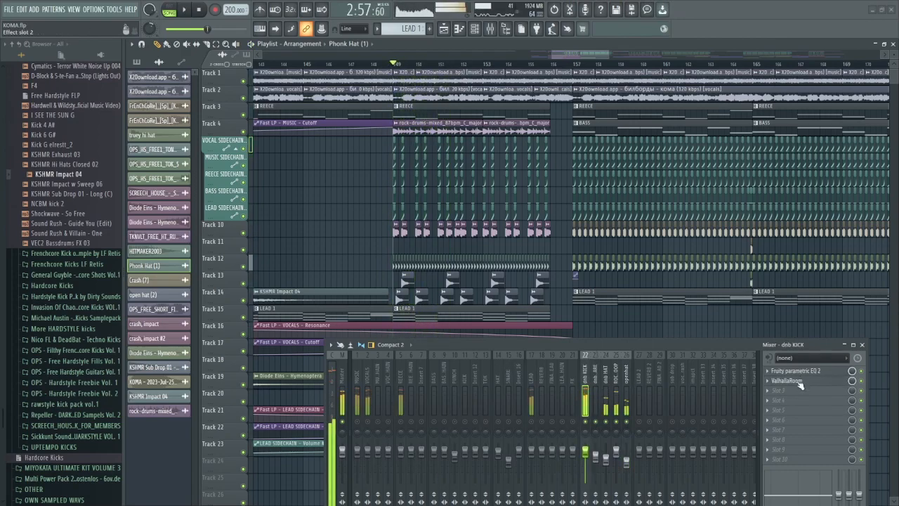
pyautogui.click(786, 380)
pyautogui.click(557, 173)
# - Replay the dnb drum tracks, unmute all mixer tracks, and play the full mix from bar 149 to bar 157
pyautogui.press('space')
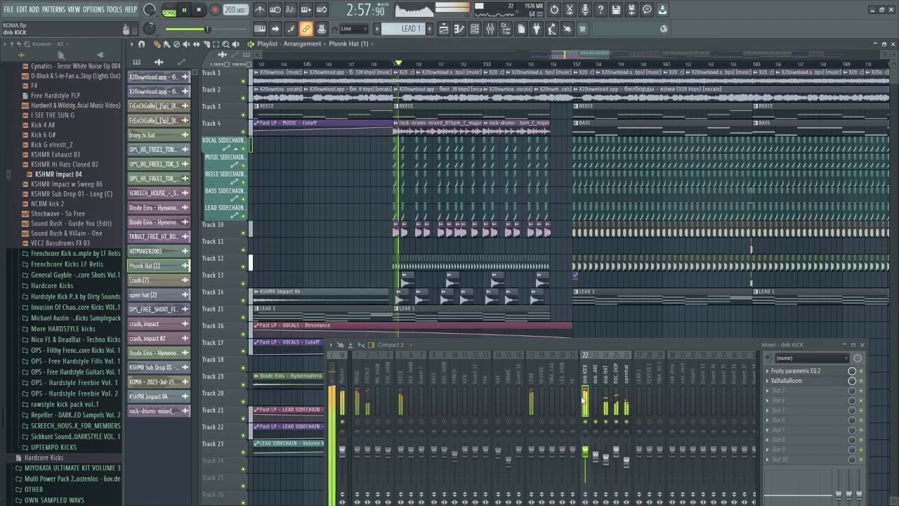
pyautogui.press('space')
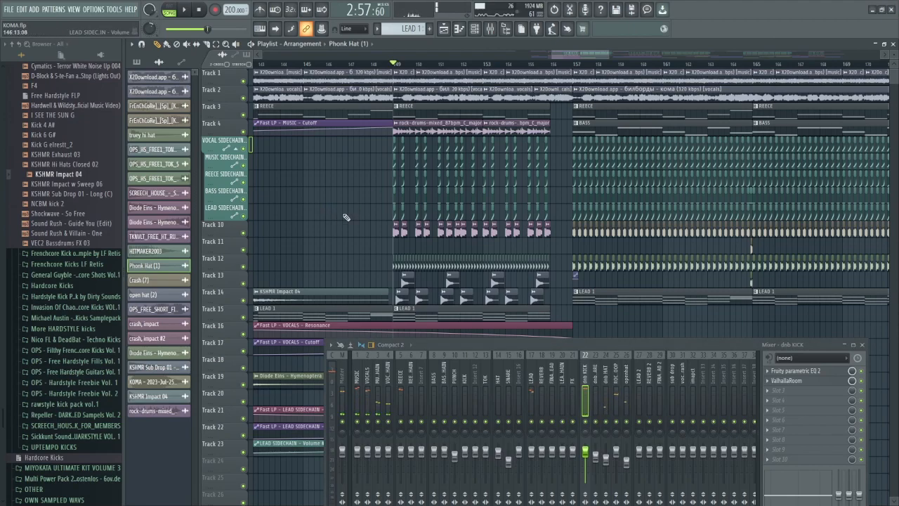
pyautogui.press('space')
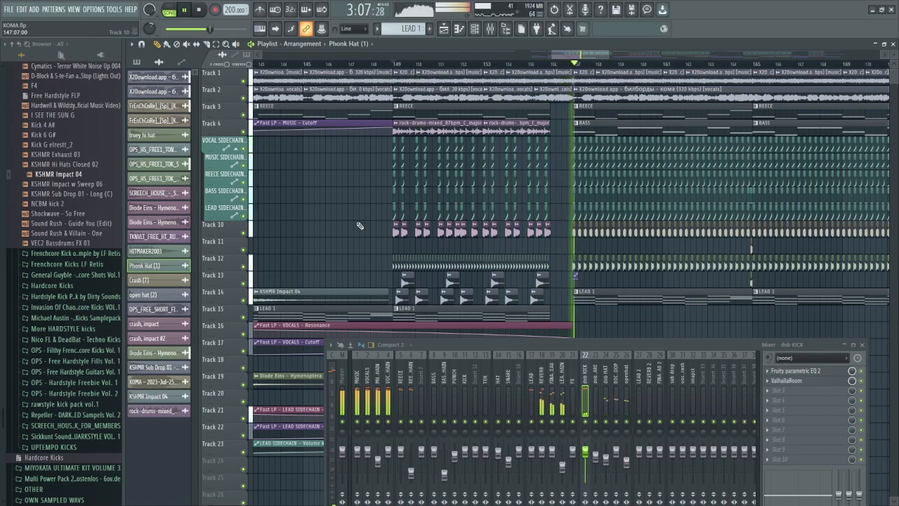
pyautogui.press('space')
# - Go to the final drop and play the transition into bar 205 to hear its fill
pyautogui.hscroll(4, 426, 228)
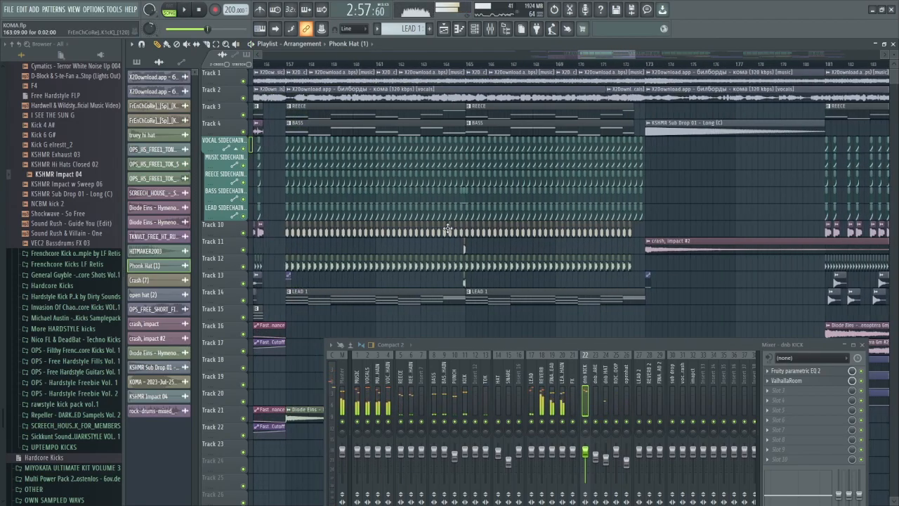
pyautogui.hscroll(10, 427, 228)
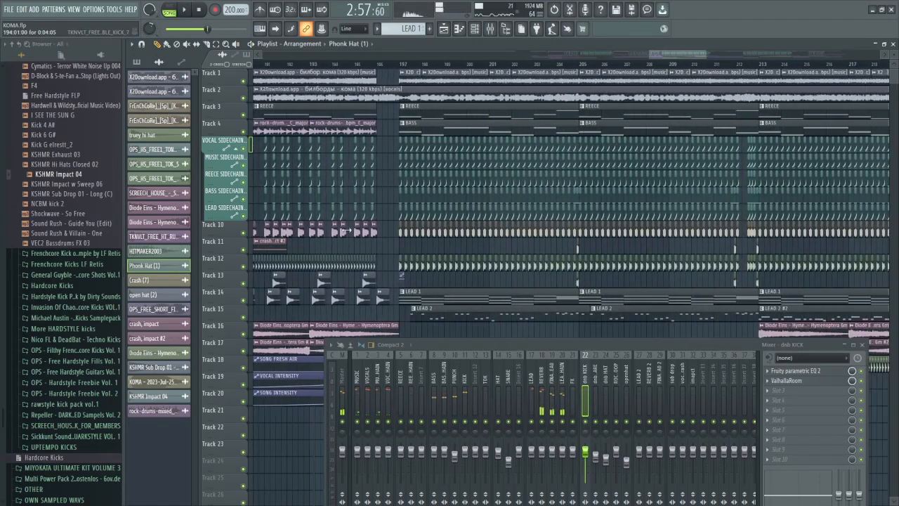
pyautogui.hscroll(5, 318, 232)
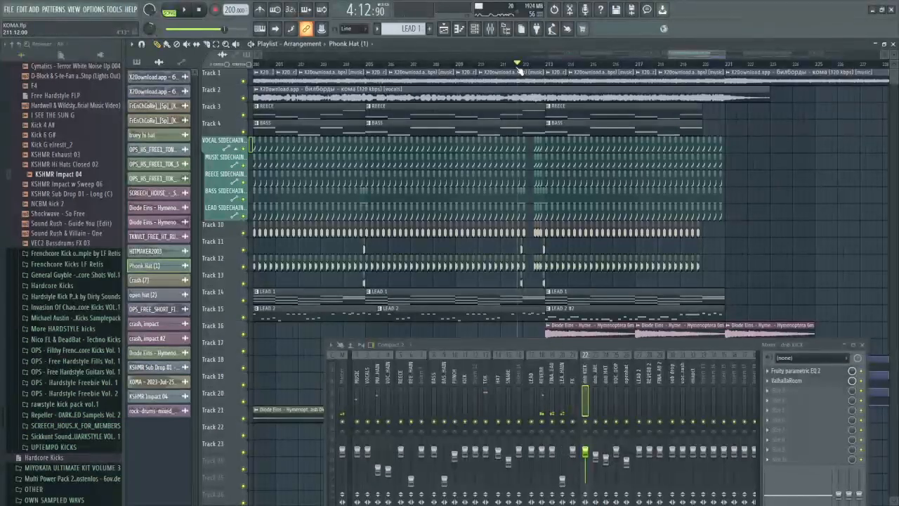
pyautogui.click(357, 66)
pyautogui.hscroll(-4, 642, 153)
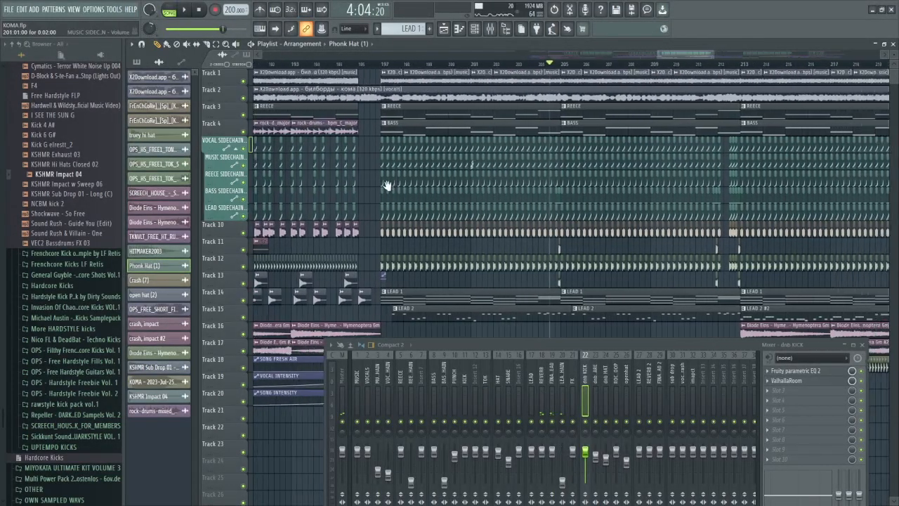
pyautogui.scroll(4, 448, 220)
pyautogui.scroll(-4, 266, 258)
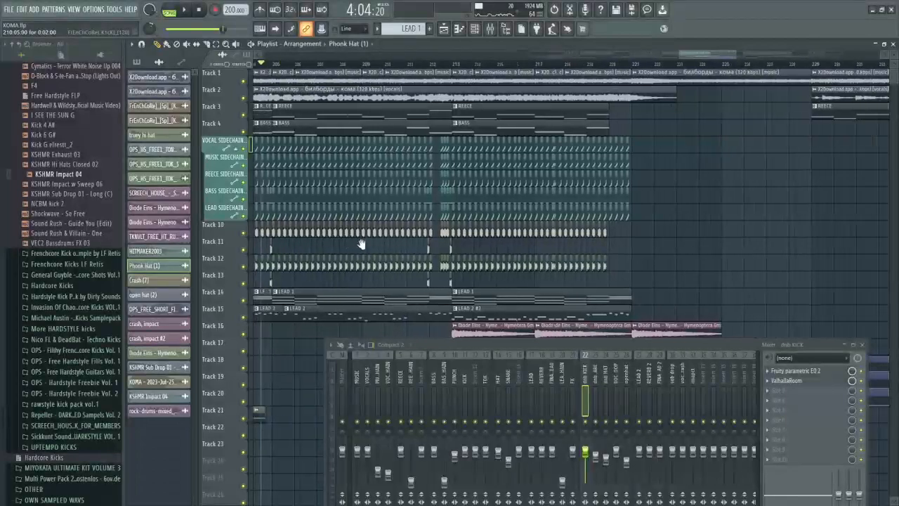
pyautogui.scroll(4, 371, 272)
pyautogui.press('space')
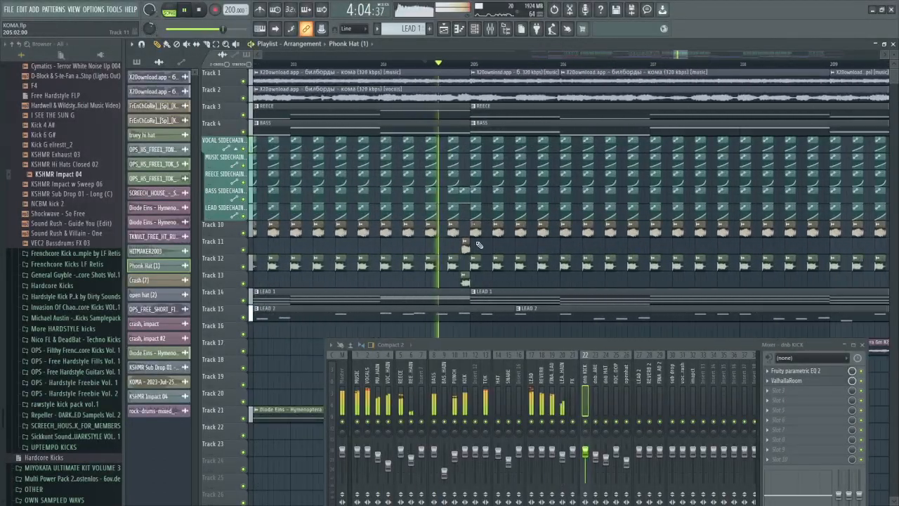
# - View and close the sample settings of the reversed kick on Track 11, reversed TOK on Track 13, and OPS_HS_FREE1_TOK_5 on Track 12
pyautogui.doubleClick(465, 246)
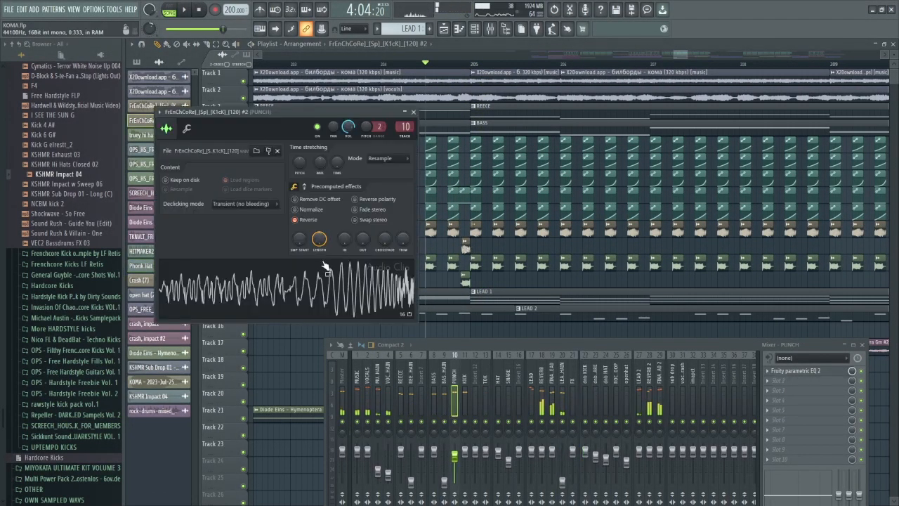
pyautogui.click(414, 113)
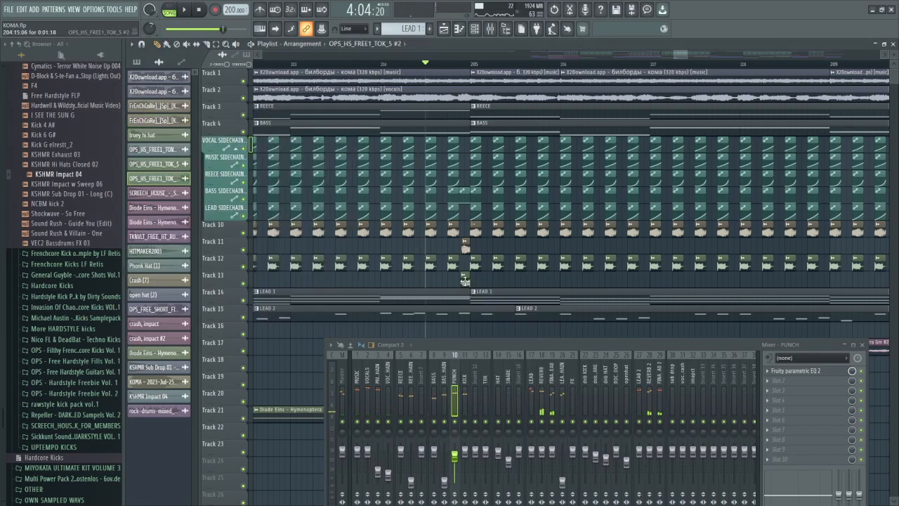
pyautogui.doubleClick(464, 280)
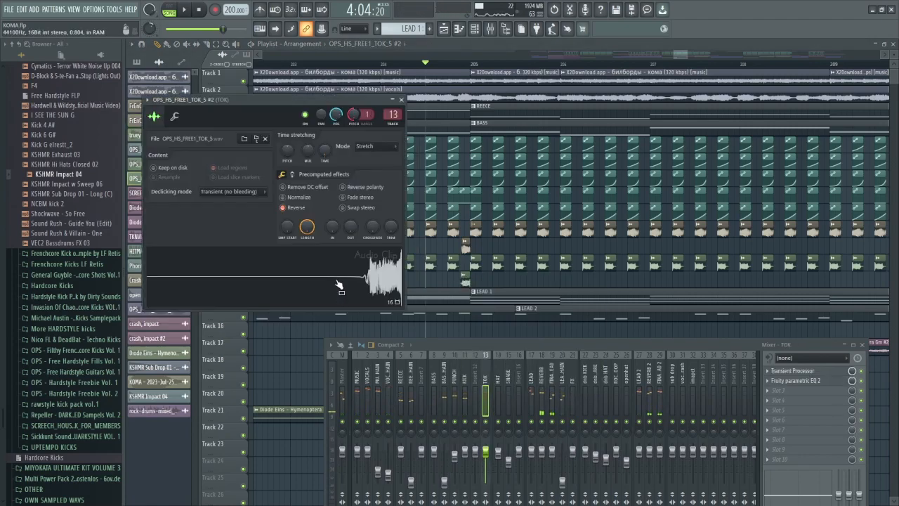
pyautogui.click(406, 101)
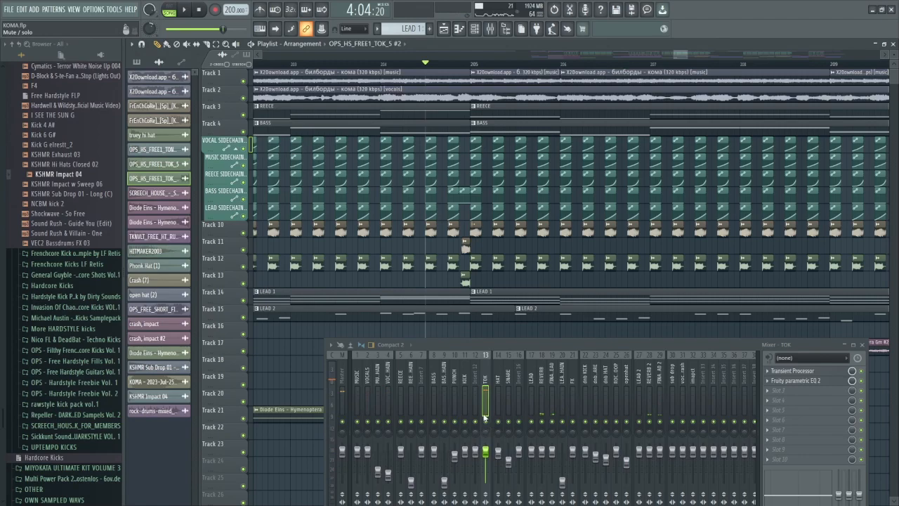
pyautogui.doubleClick(452, 267)
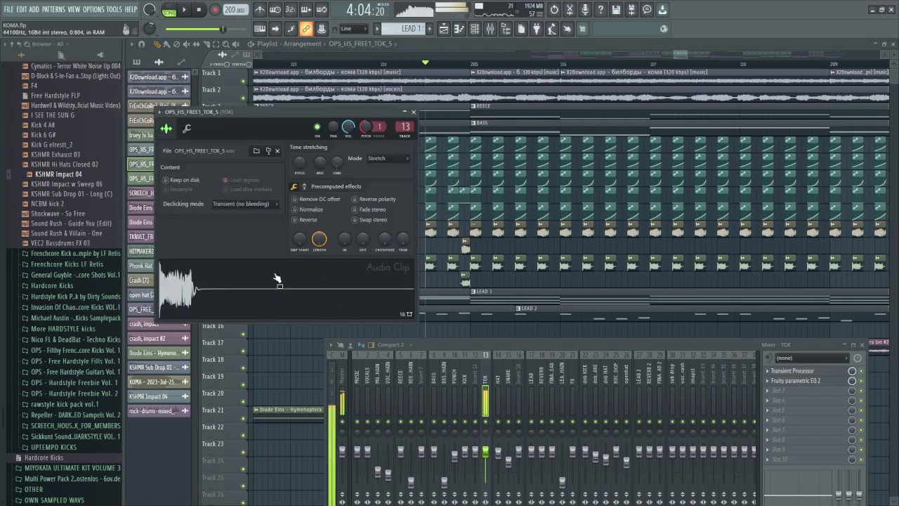
pyautogui.click(413, 112)
# - Play the drum fill before bar 213, starting from about bar 211
pyautogui.hscroll(7, 397, 80)
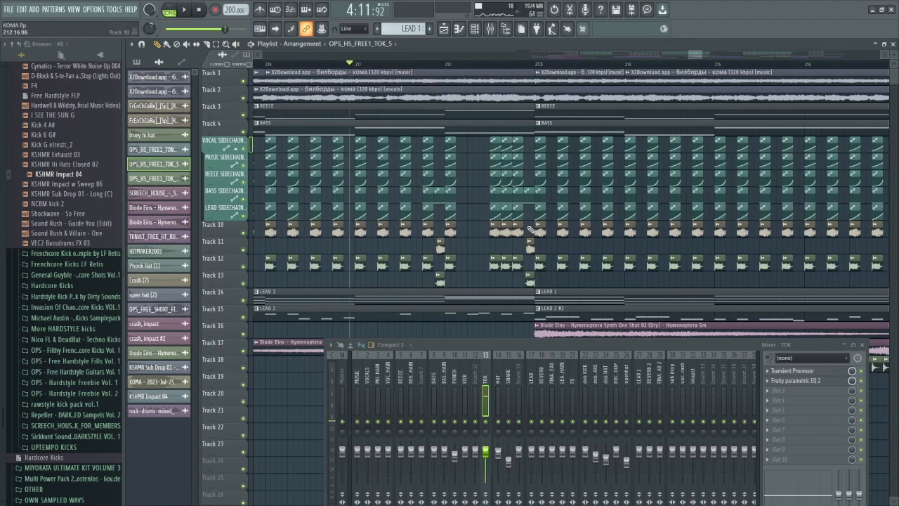
pyautogui.press('space')
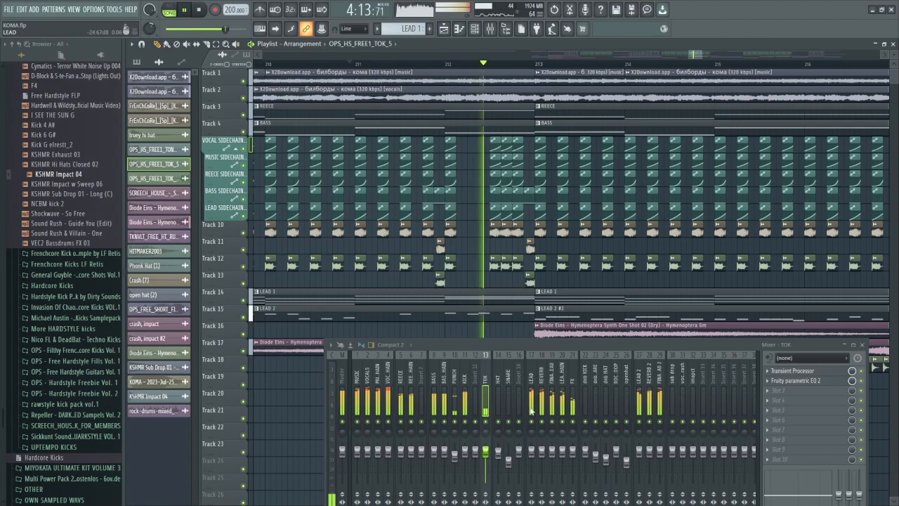
pyautogui.press('space')
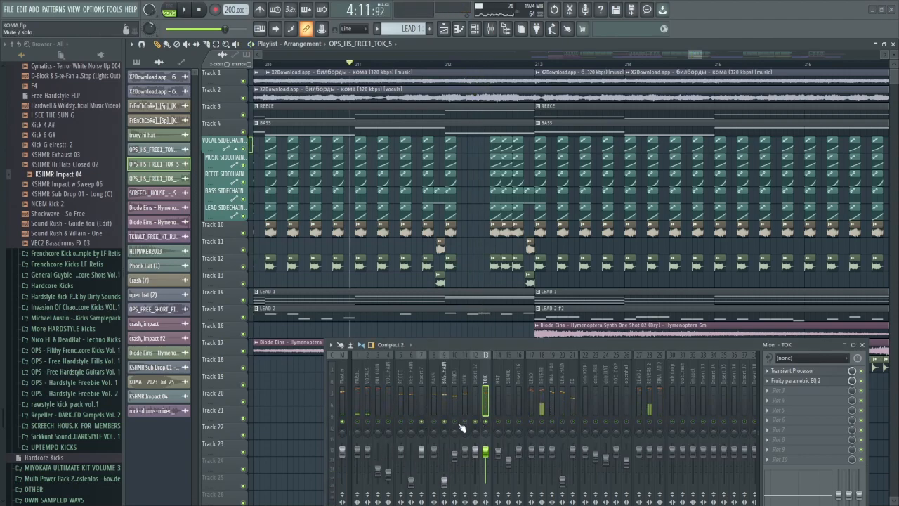
# - Audition the soloed bass, PUNCH, KICK and TOK mixer tracks from about bar 211, repositioning the mixer window between playbacks
pyautogui.press('space')
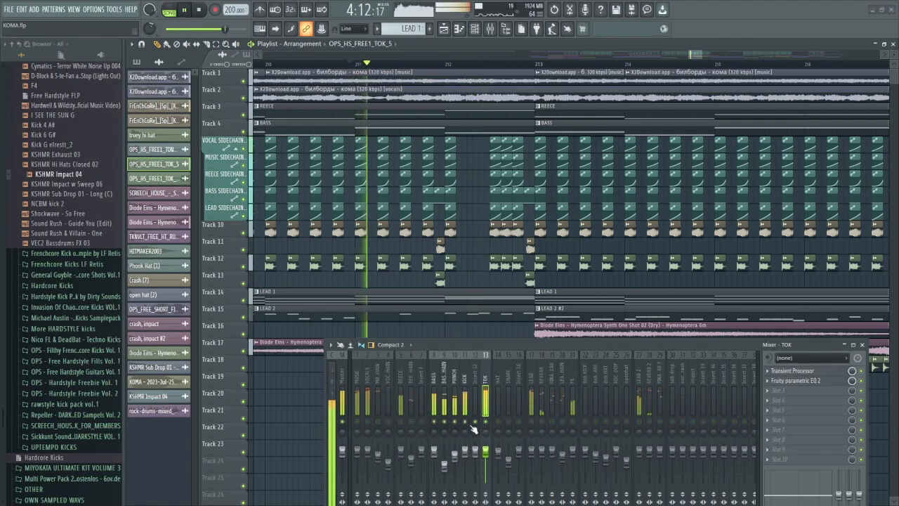
pyautogui.moveTo(488, 345); pyautogui.dragTo(478, 427)
pyautogui.press('space')
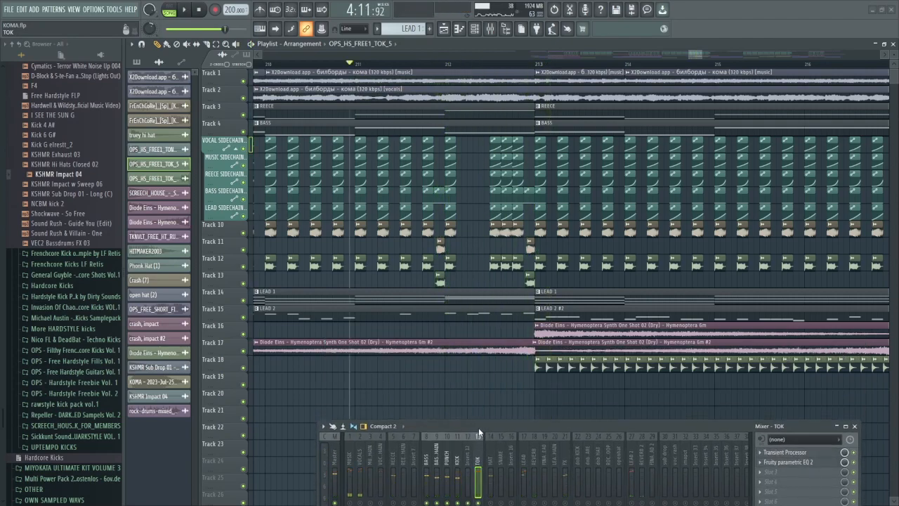
pyautogui.moveTo(478, 427); pyautogui.dragTo(490, 287)
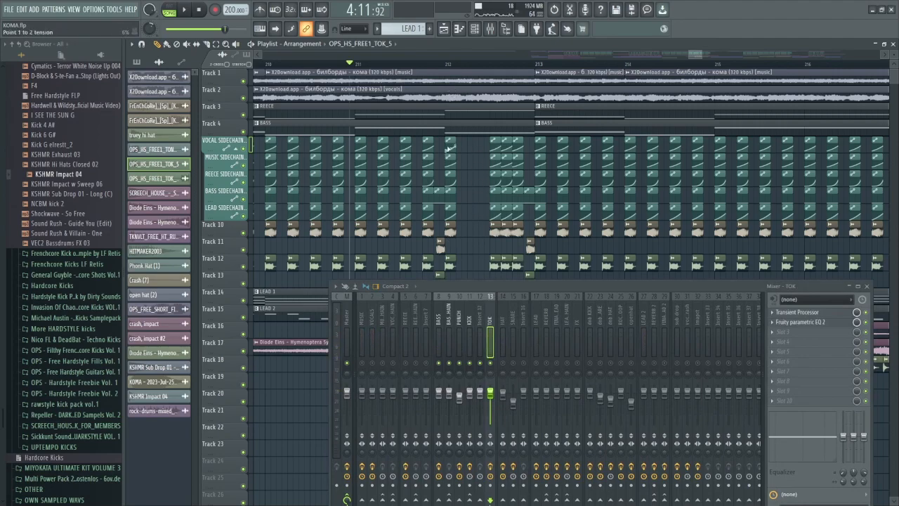
pyautogui.press('space')
pyautogui.press('space')
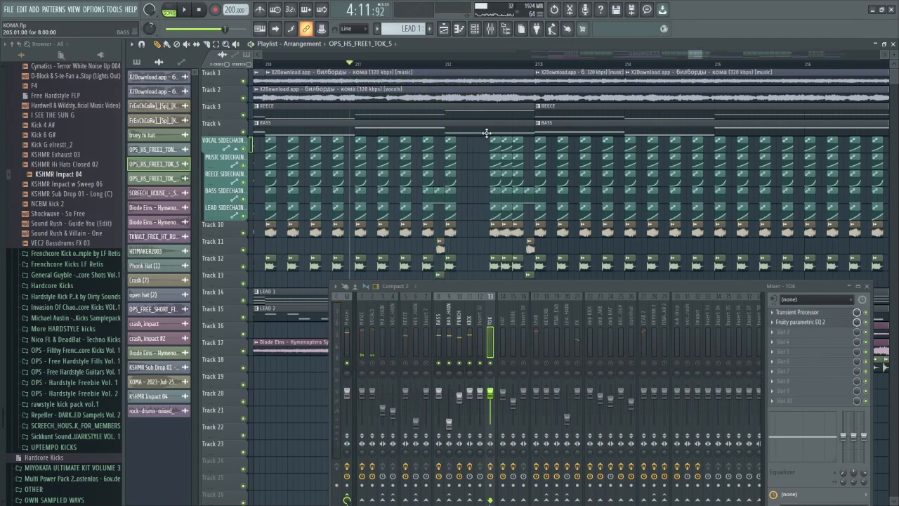
# - Unmute all mixer tracks and move the mixer window clear of the playlist's lower tracks around bar 213
pyautogui.hscroll(2, 339, 112)
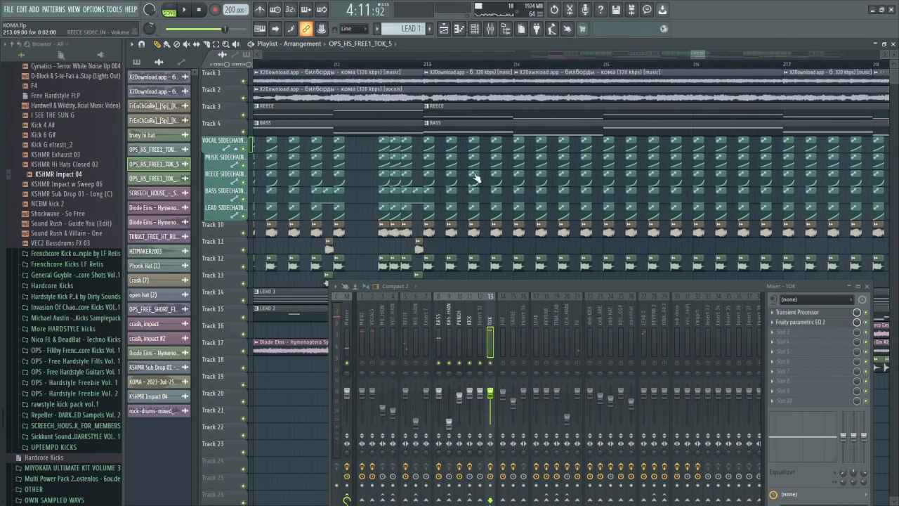
pyautogui.hscroll(2, 469, 171)
pyautogui.moveTo(457, 289); pyautogui.dragTo(432, 443)
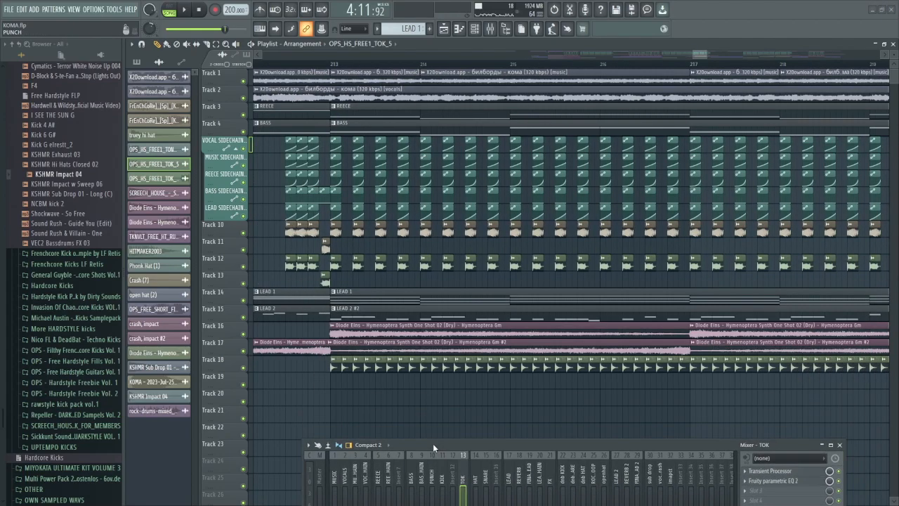
pyautogui.hscroll(1, 427, 410)
pyautogui.scroll(-5, 427, 410)
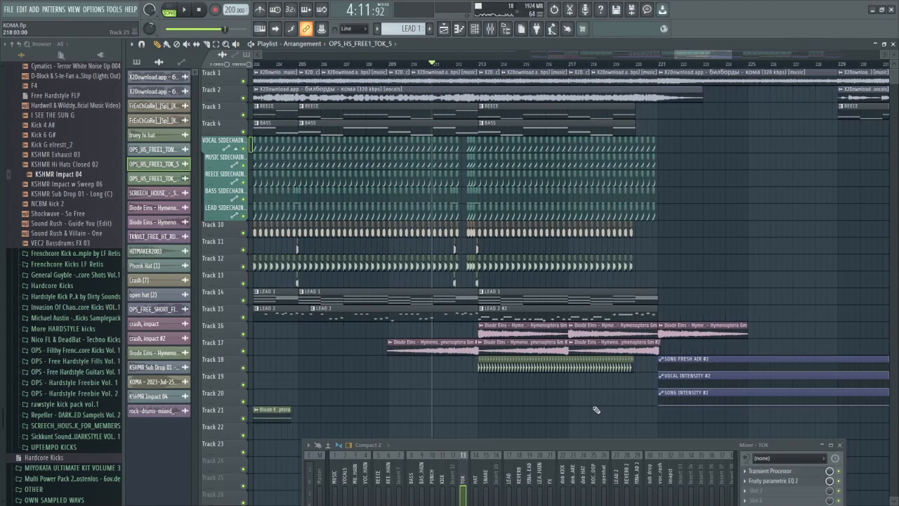
# - View and close the sample settings of the reversed Diode Eins Hymenoptera clip on Track 17 and the forward one on Track 16
pyautogui.doubleClick(434, 352)
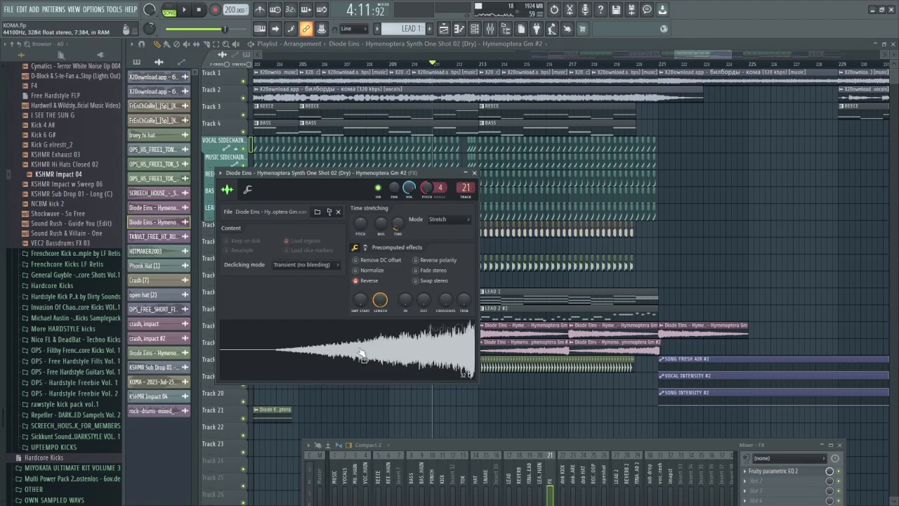
pyautogui.moveTo(490, 441); pyautogui.dragTo(458, 385)
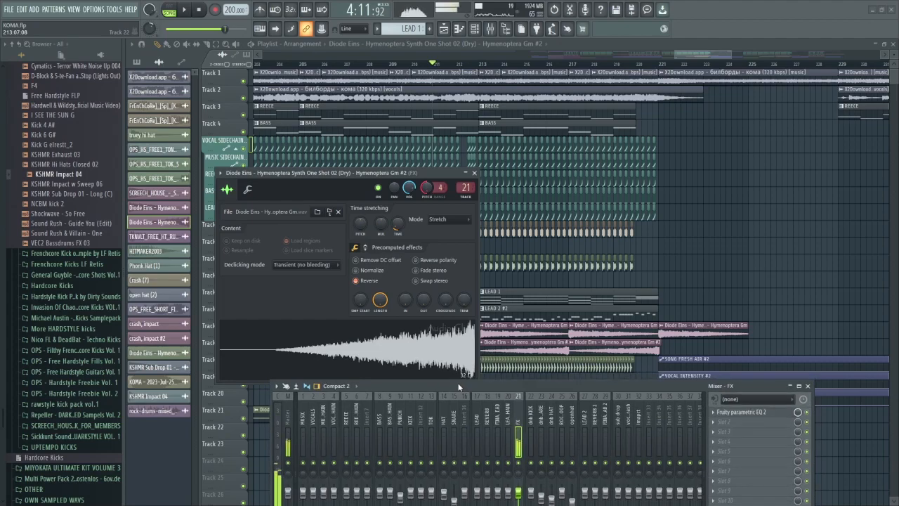
pyautogui.click(474, 172)
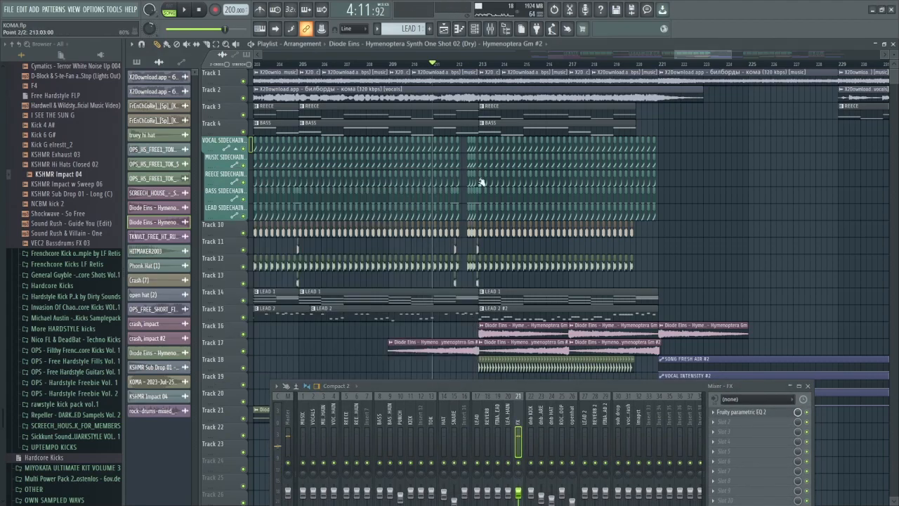
pyautogui.doubleClick(502, 337)
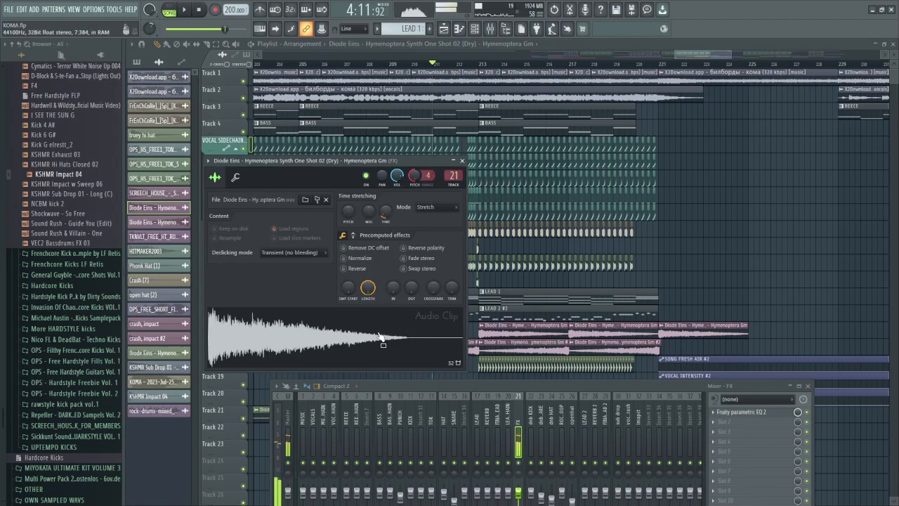
pyautogui.click(462, 161)
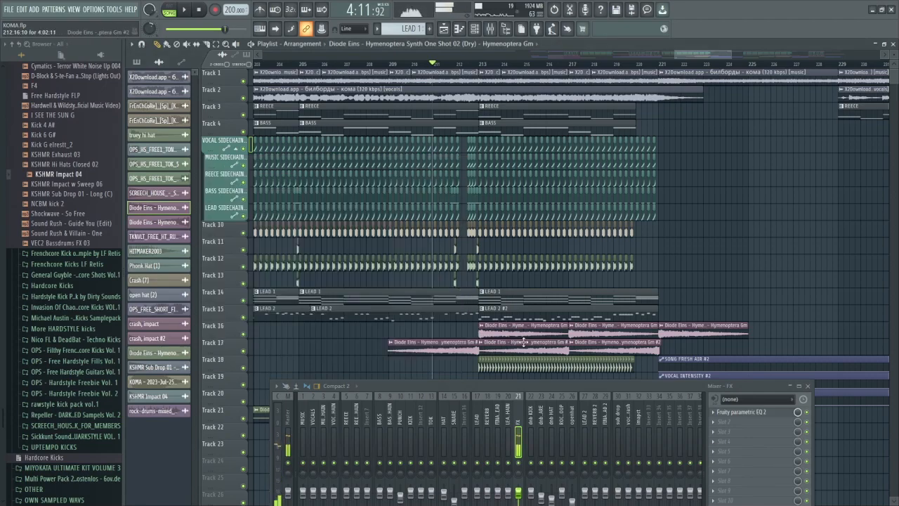
# - Play the transition into bar 213, clear the mixer from Track 18, and view its truey hi hat clip's sample settings before closing them
pyautogui.click(483, 67)
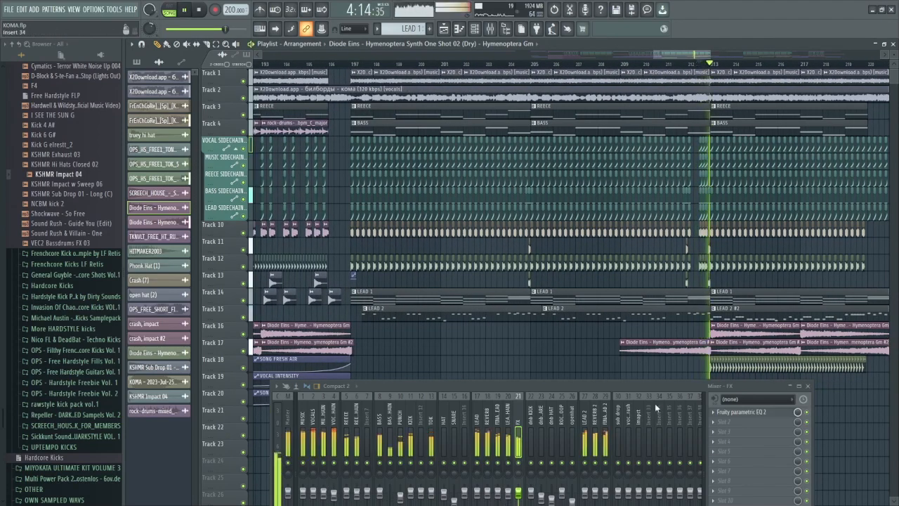
pyautogui.moveTo(593, 388); pyautogui.dragTo(600, 413)
pyautogui.press('space')
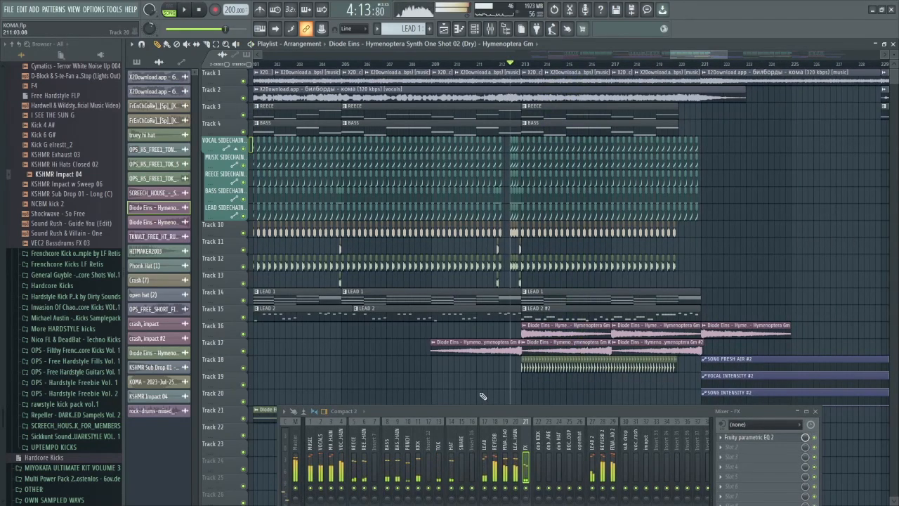
pyautogui.doubleClick(540, 368)
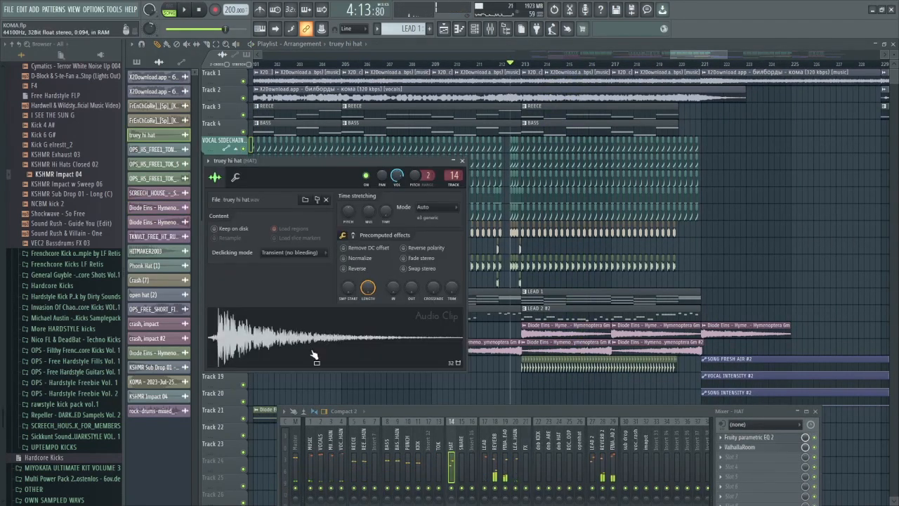
pyautogui.click(462, 161)
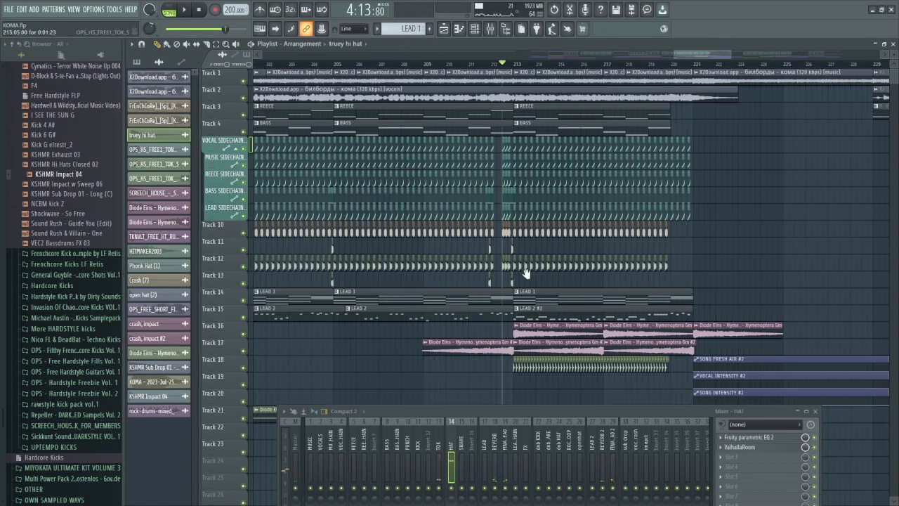
# - Play the second half of the drop from bar 213 to about bar 216, and reposition the mixer window with playback set at bar 197
pyautogui.press('space')
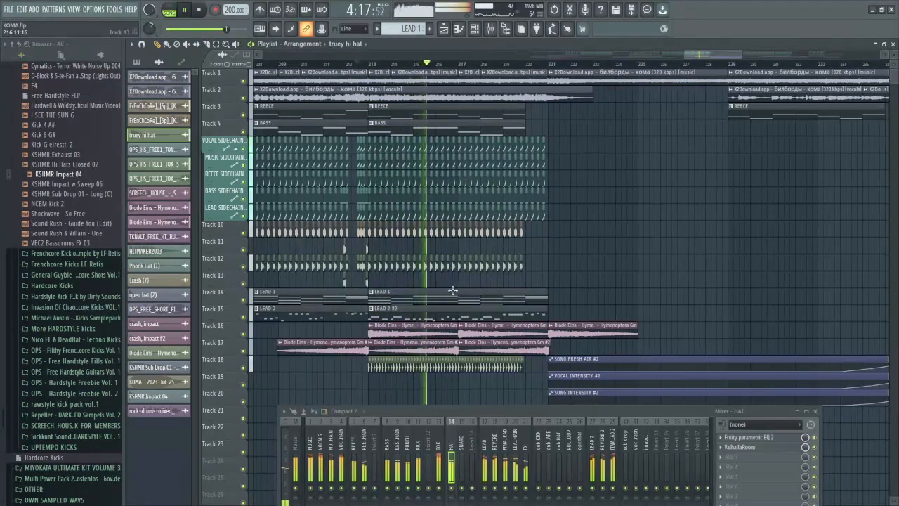
pyautogui.press('space')
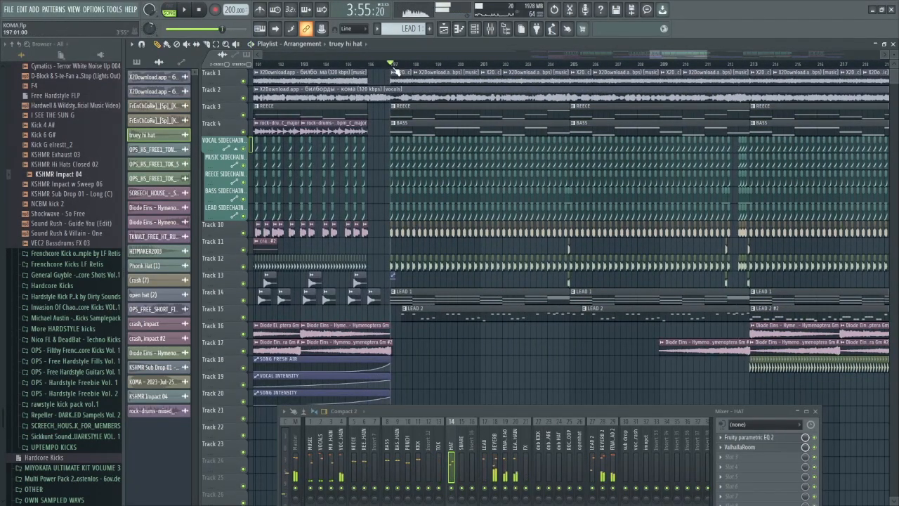
pyautogui.moveTo(534, 409); pyautogui.dragTo(507, 305)
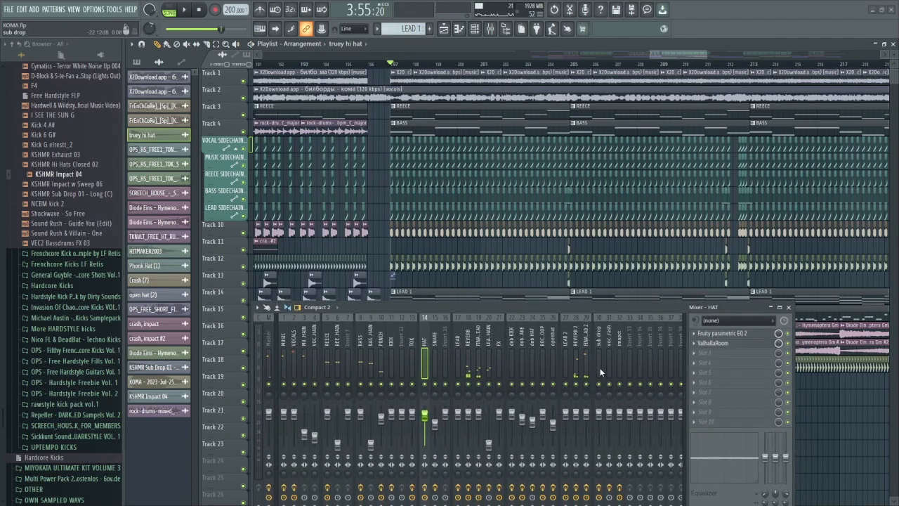
pyautogui.moveTo(572, 305); pyautogui.dragTo(552, 406)
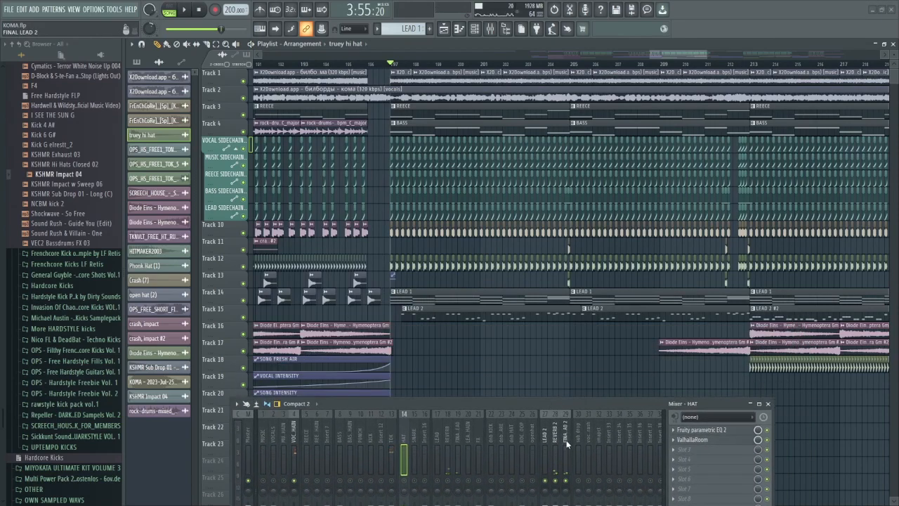
# - Audition the soloed LEAD 2, REVERB 2, FINAL LEAD 2 and vocal sidechain mixer tracks from bar 197
pyautogui.press('space')
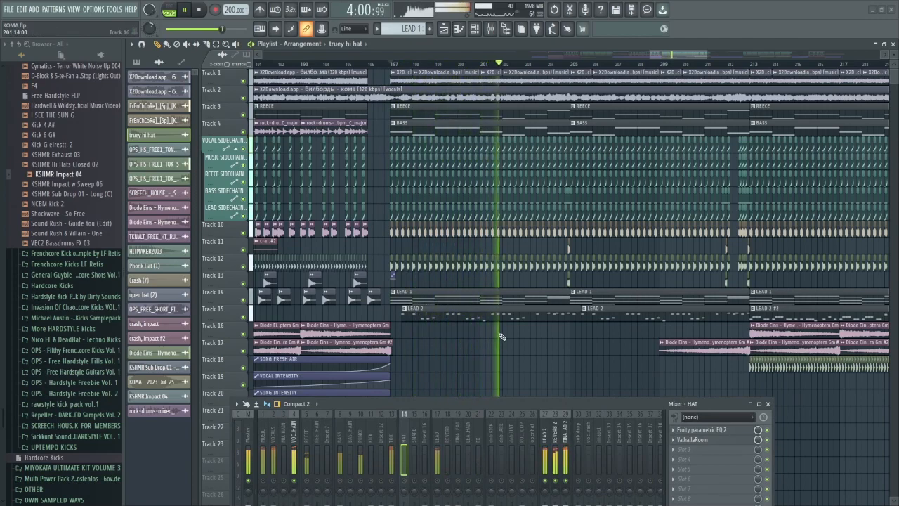
pyautogui.moveTo(482, 401); pyautogui.dragTo(503, 352)
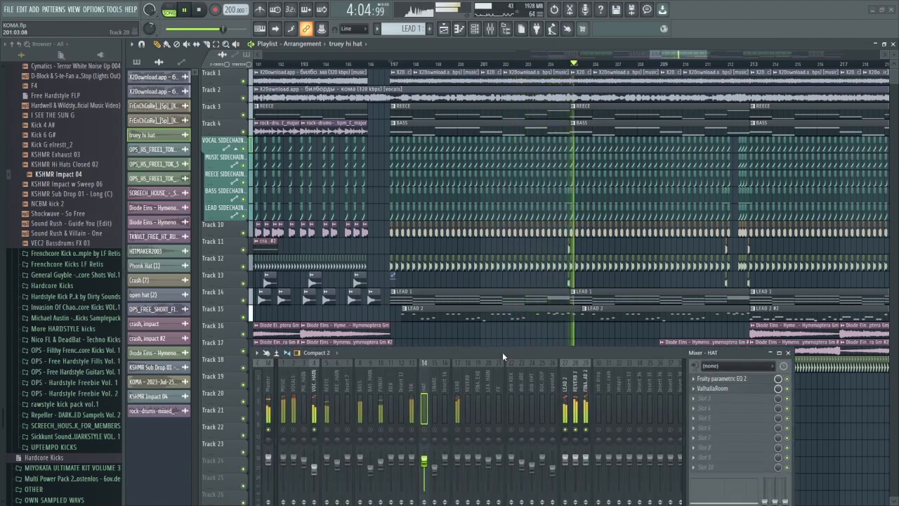
pyautogui.moveTo(359, 355); pyautogui.dragTo(462, 387)
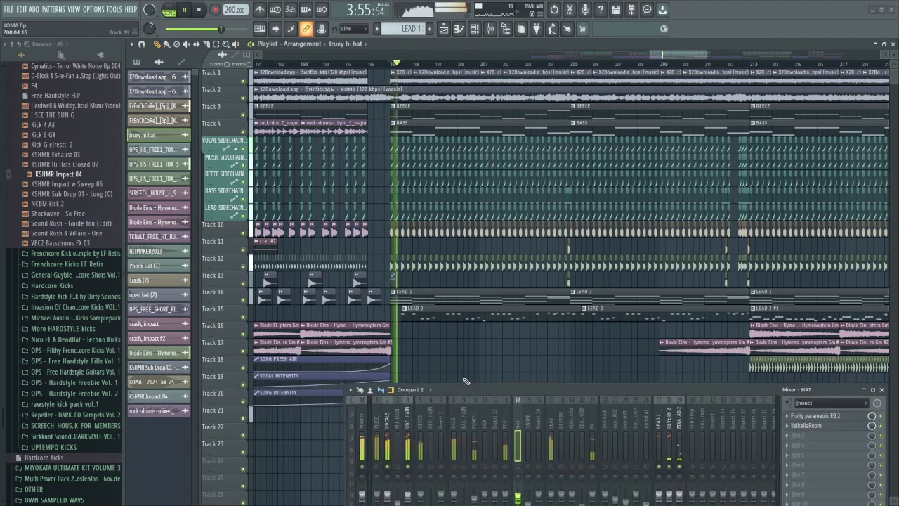
# - Replay bar 197 with VOCALS added to the solo, moving the mixer off Track 21's crash clip, and finish with all mixer tracks unmuted
pyautogui.click(484, 422)
pyautogui.moveTo(480, 386); pyautogui.dragTo(430, 453)
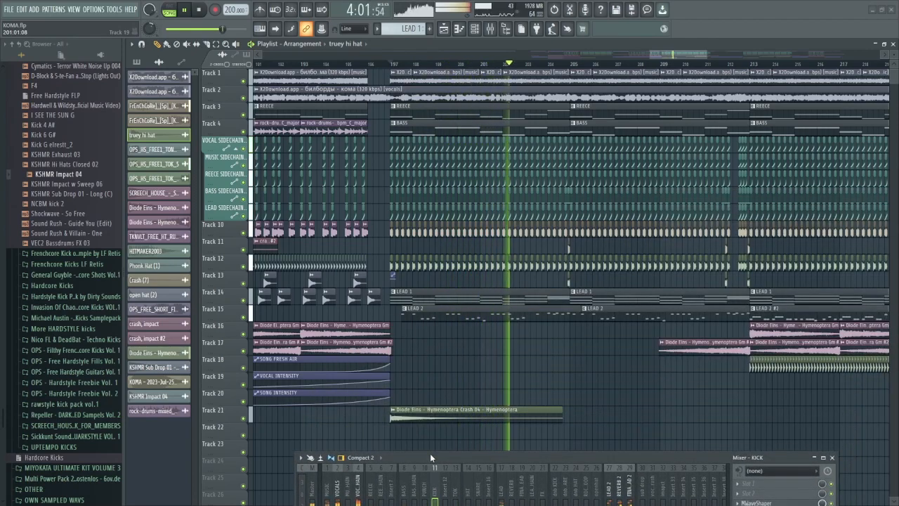
pyautogui.moveTo(430, 453); pyautogui.dragTo(433, 371)
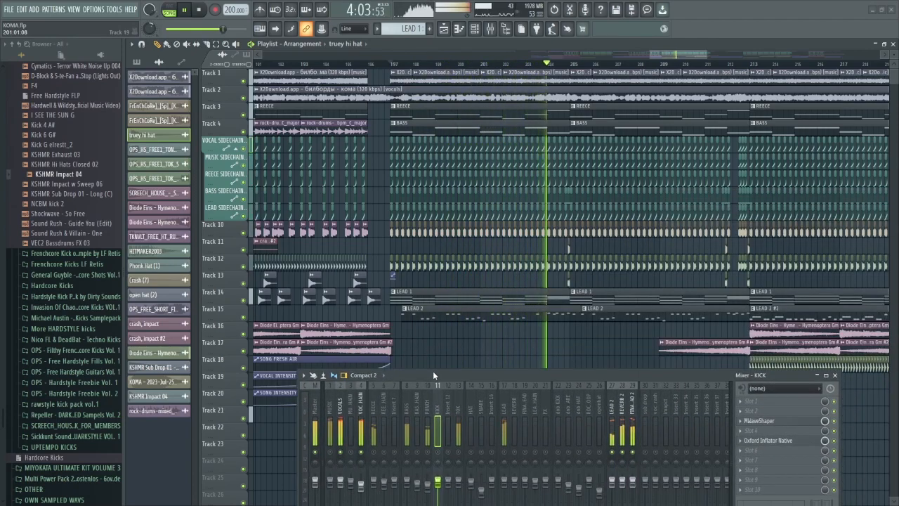
pyautogui.press('space')
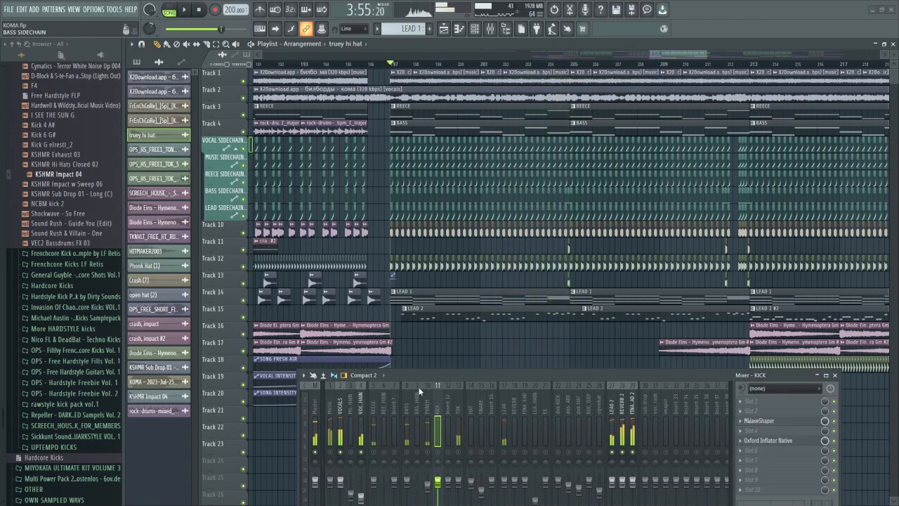
pyautogui.click(361, 425)
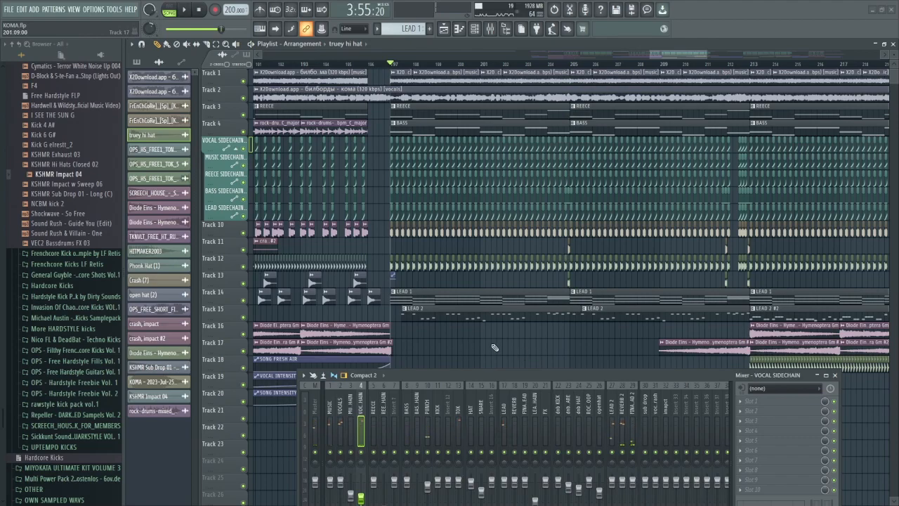
# - Play the drop from bar 237 and view the Gross Beat effect on the Master track before closing it
pyautogui.hscroll(5, 522, 346)
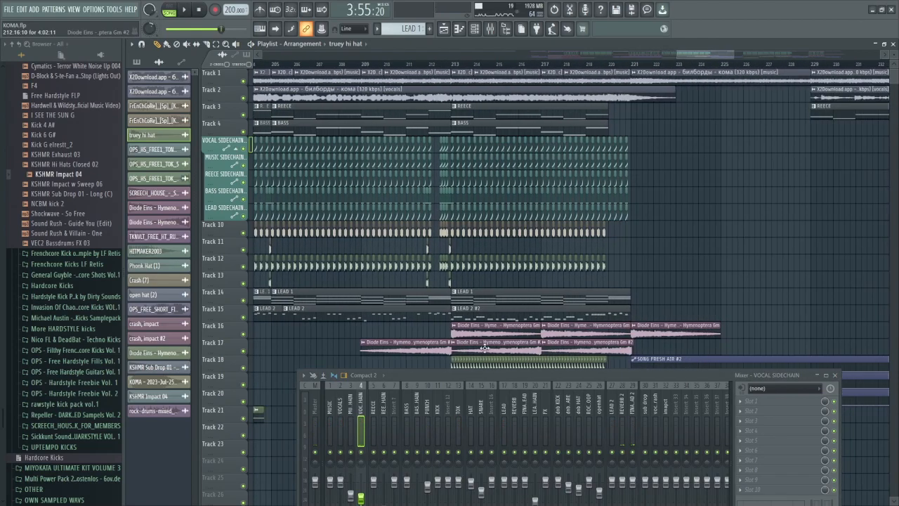
pyautogui.hscroll(-20, 452, 363)
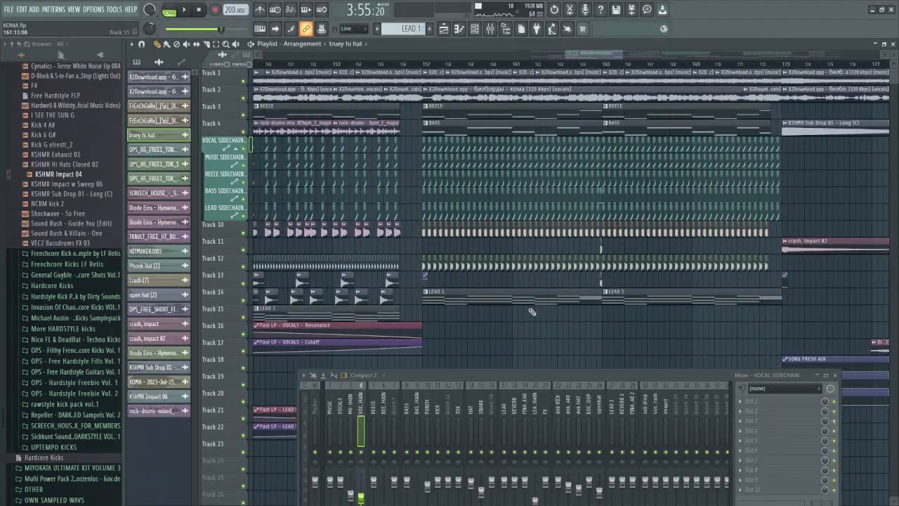
pyautogui.hscroll(15, 609, 320)
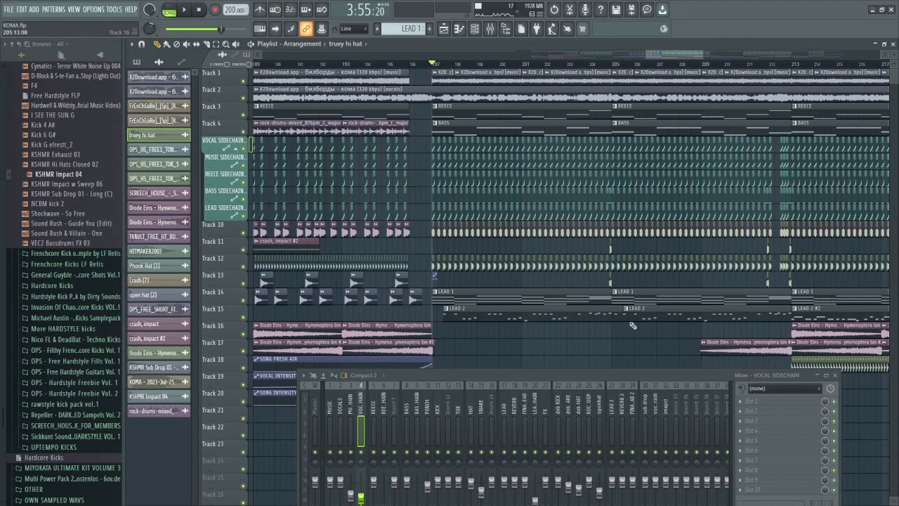
pyautogui.hscroll(4, 594, 343)
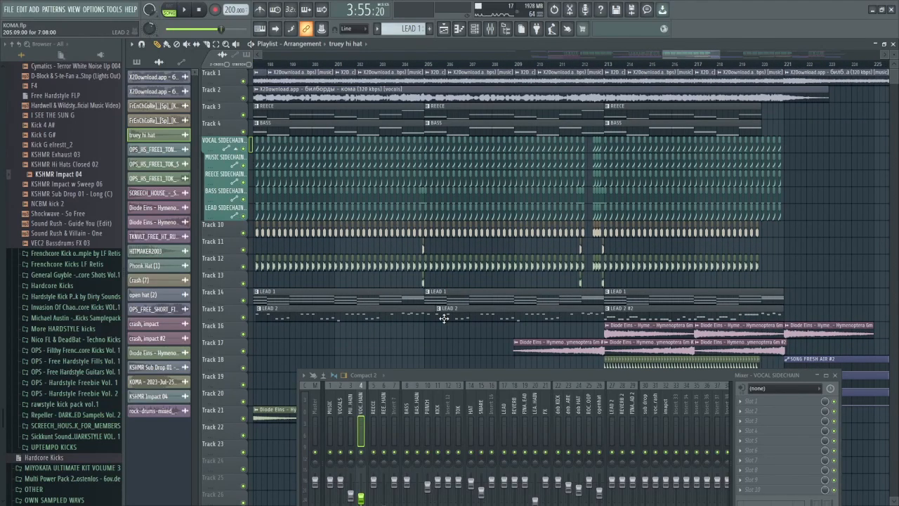
pyautogui.hscroll(12, 490, 309)
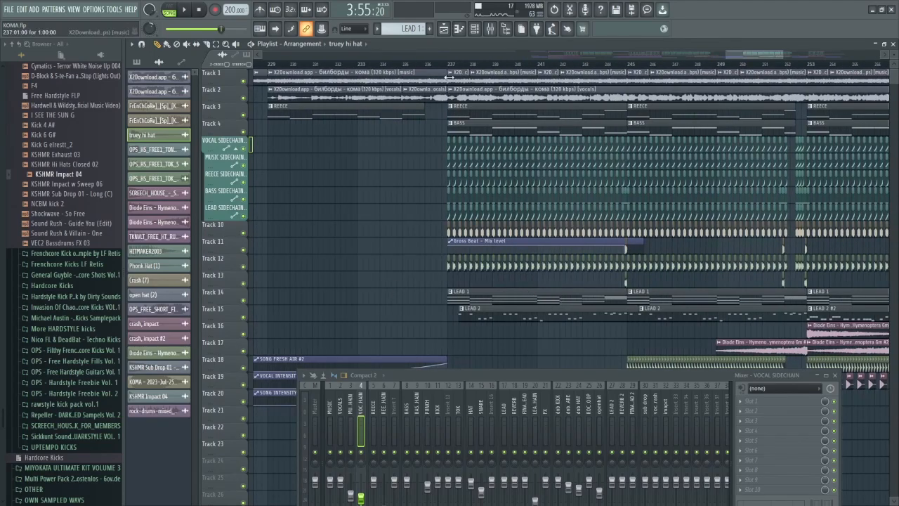
pyautogui.hscroll(1, 372, 259)
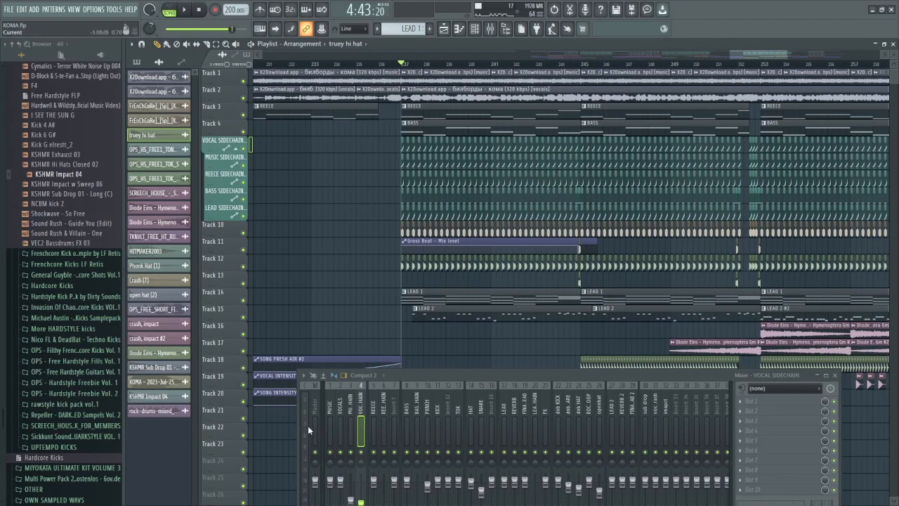
pyautogui.click(311, 429)
pyautogui.press('space')
pyautogui.click(765, 412)
pyautogui.moveTo(384, 162); pyautogui.dragTo(468, 81)
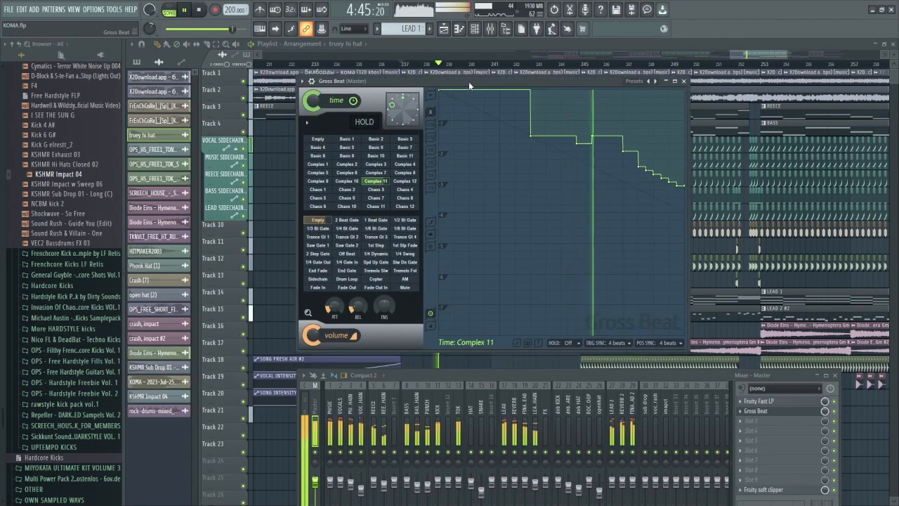
pyautogui.click(684, 82)
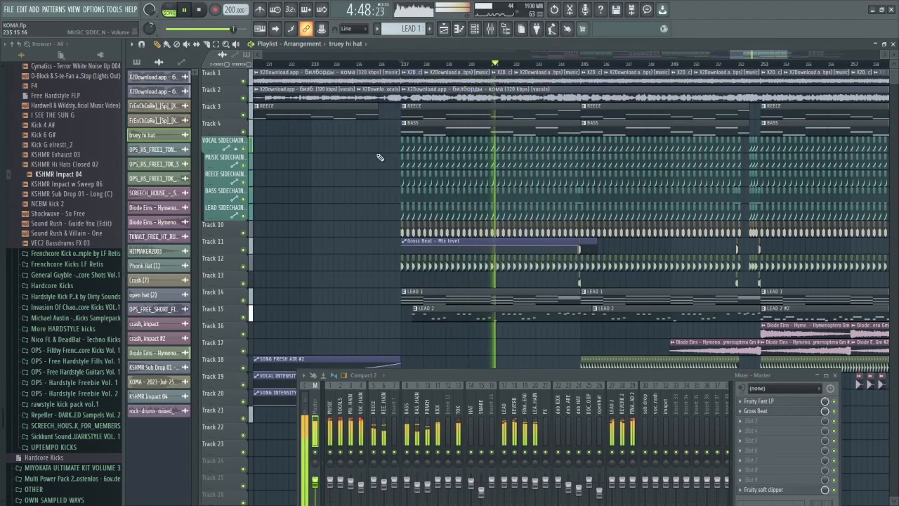
# - Let the drop play on past bar 244, bring the lower playlist tracks into view, and stop playback
pyautogui.moveTo(376, 171); pyautogui.dragTo(378, 191)
pyautogui.moveTo(518, 199); pyautogui.dragTo(434, 202)
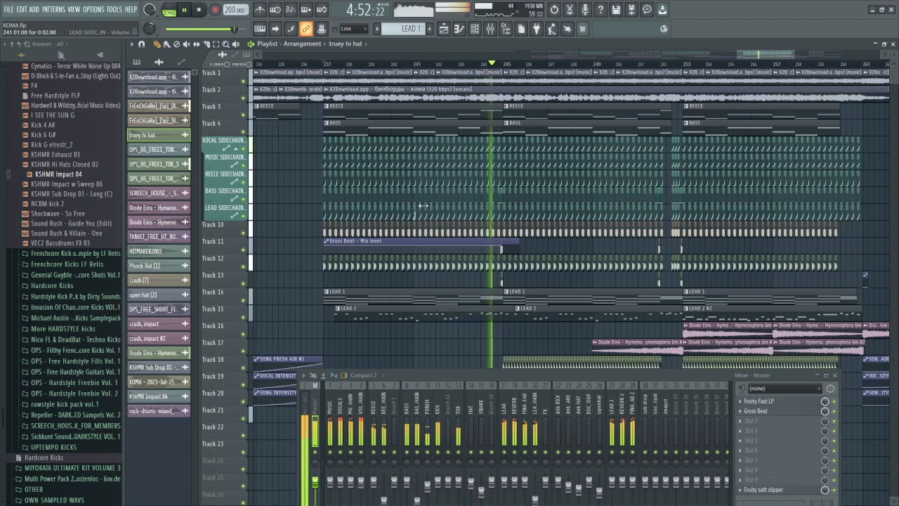
pyautogui.moveTo(550, 243); pyautogui.dragTo(472, 165)
pyautogui.press('space')
# - View and close the sample settings of the truey hi hat clip on Track 18 and the SCREECH_HOUSE_-_SNARE_001 clip on Track 19
pyautogui.doubleClick(431, 278)
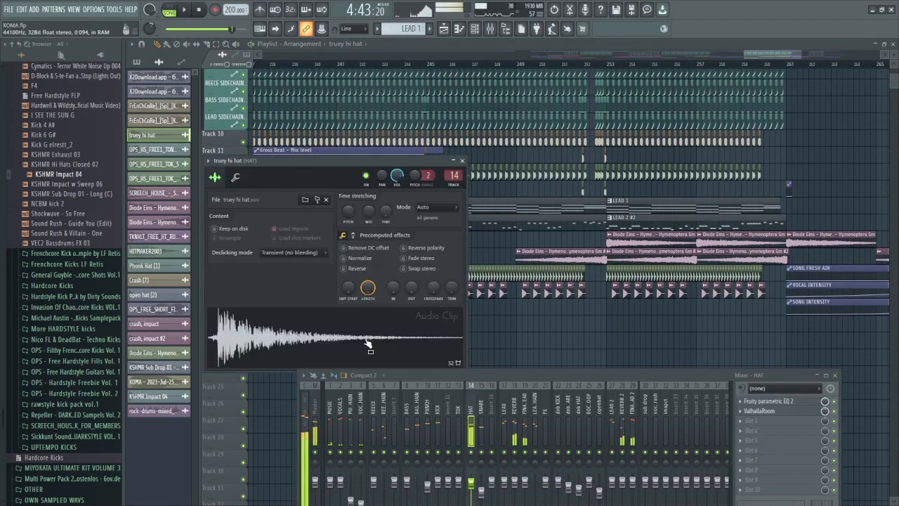
pyautogui.click(463, 161)
pyautogui.doubleClick(390, 337)
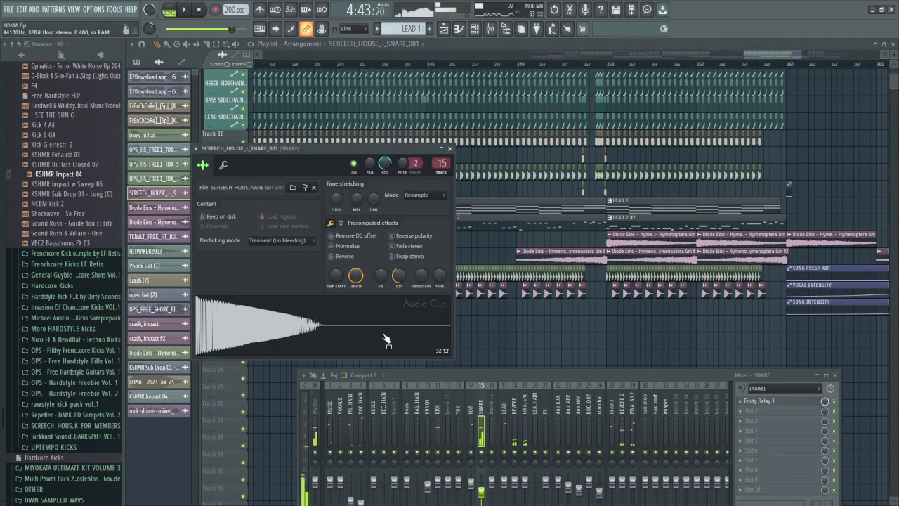
pyautogui.click(450, 148)
# - Browse the arrangement to the final drum section and play it from bar 269 to about bar 270
pyautogui.moveTo(436, 267); pyautogui.dragTo(825, 318)
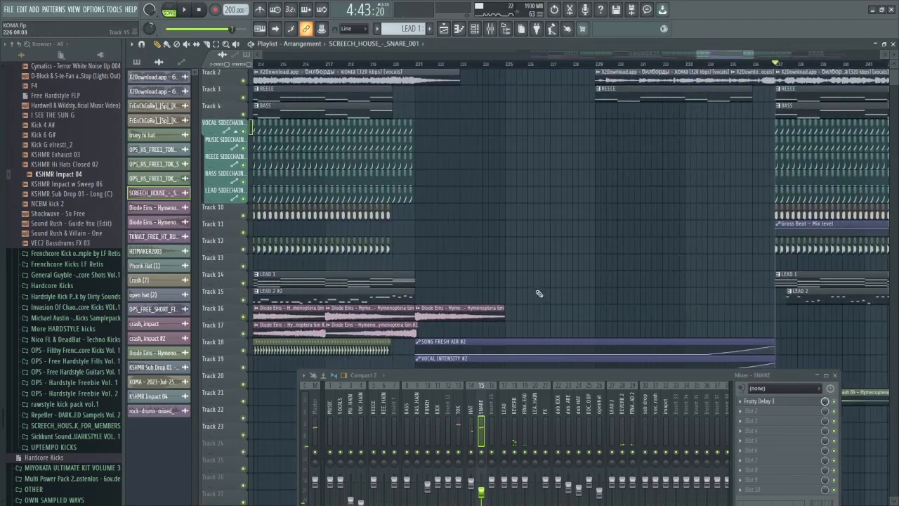
pyautogui.moveTo(540, 295); pyautogui.dragTo(842, 288)
pyautogui.scroll(-5, 562, 282)
pyautogui.moveTo(541, 269); pyautogui.dragTo(288, 274)
pyautogui.moveTo(621, 352); pyautogui.dragTo(399, 275)
pyautogui.scroll(5, 299, 271)
pyautogui.moveTo(734, 180); pyautogui.dragTo(456, 261)
pyautogui.moveTo(727, 263); pyautogui.dragTo(521, 265)
pyautogui.press('space')
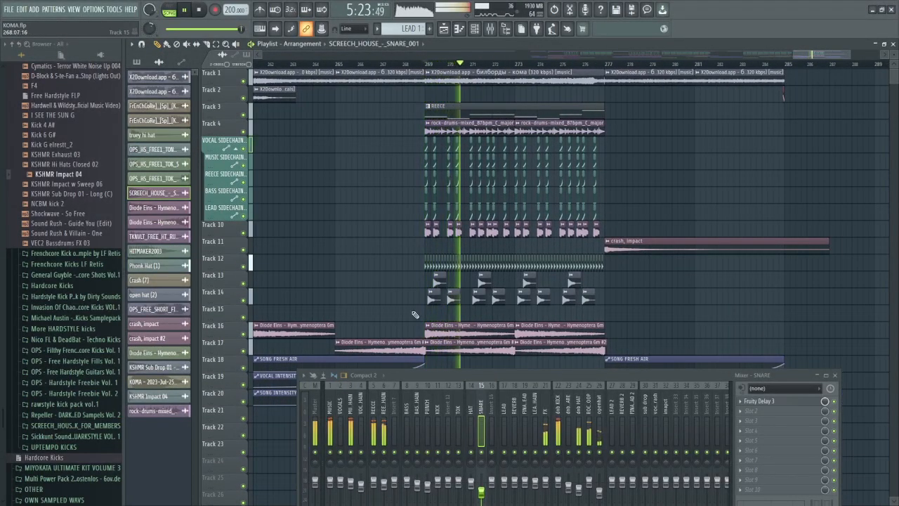
pyautogui.press('space')
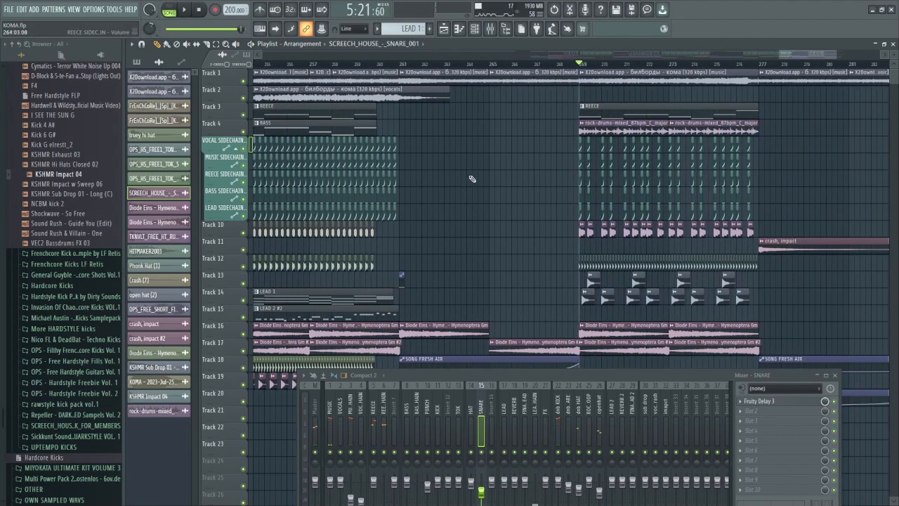
# - Zoom out to an overview of the arrangement and close the mixer window
pyautogui.scroll(-6, 469, 179)
pyautogui.moveTo(838, 377); pyautogui.dragTo(823, 242)
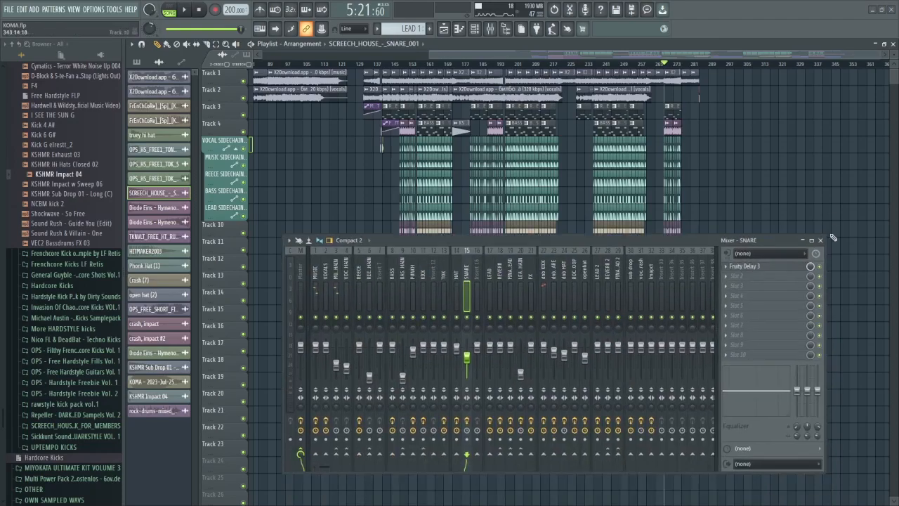
pyautogui.click(821, 241)
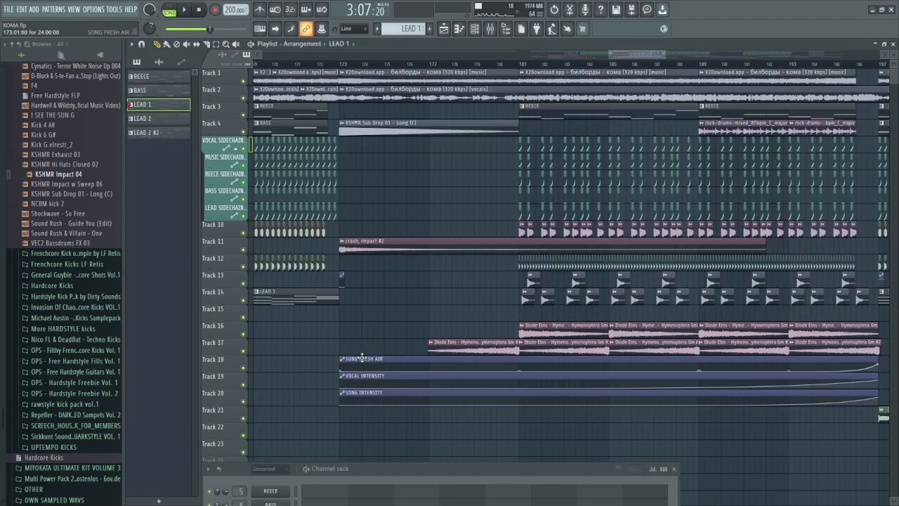
# - View and close the sample settings of the Diode Eins Hymenoptera Crash 04 clip on Track 21 at bar 157
pyautogui.scroll(-3, 407, 345)
pyautogui.scroll(5, 338, 345)
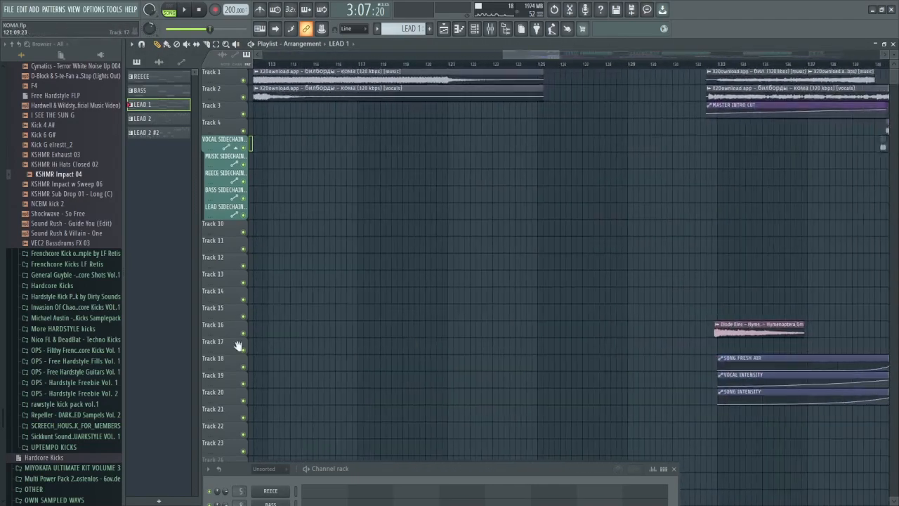
pyautogui.doubleClick(525, 418)
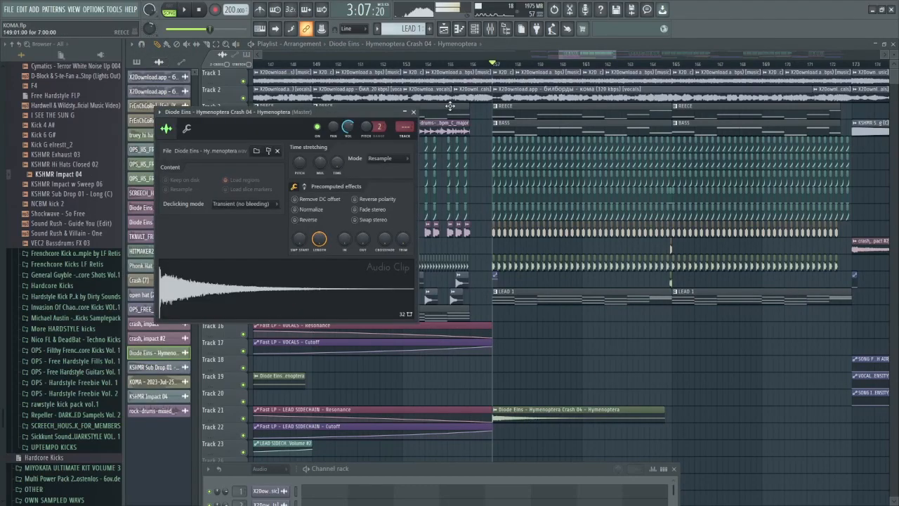
pyautogui.click(413, 112)
# - View and close the sample settings of the KOMA - 2023-Jul-25_3 vocal crash clip at bar 141
pyautogui.hscroll(-5, 500, 321)
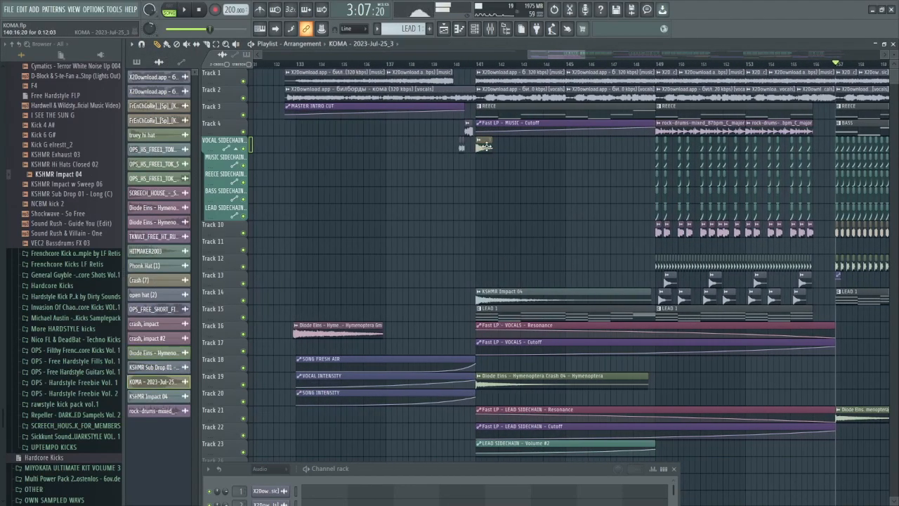
pyautogui.doubleClick(483, 146)
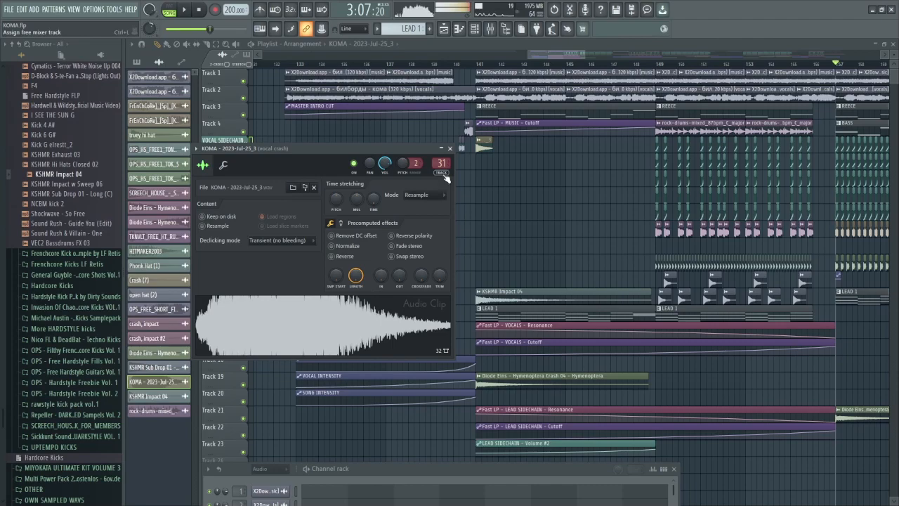
pyautogui.click(449, 149)
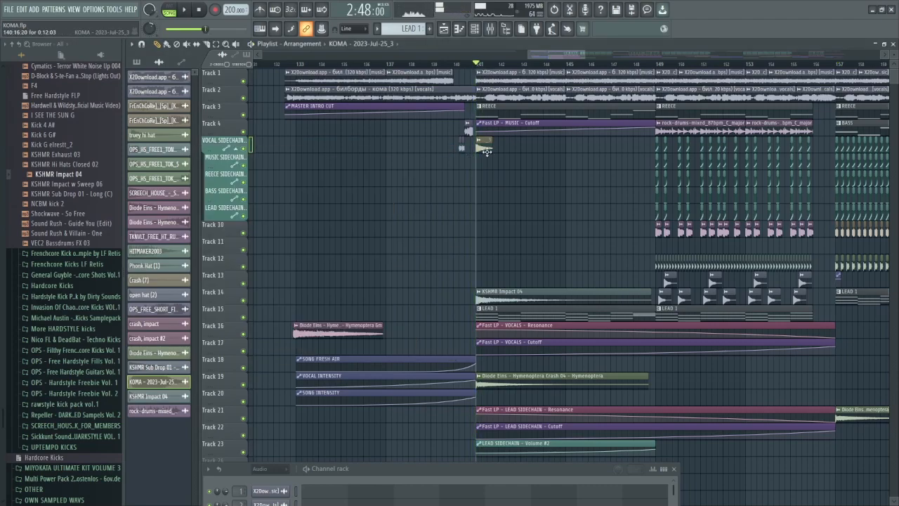
# - View and close the sample settings of KSHMR Impact 04 on Track 14 and the Diode Eins Synth One Shot 02 clip on Track 16
pyautogui.doubleClick(500, 294)
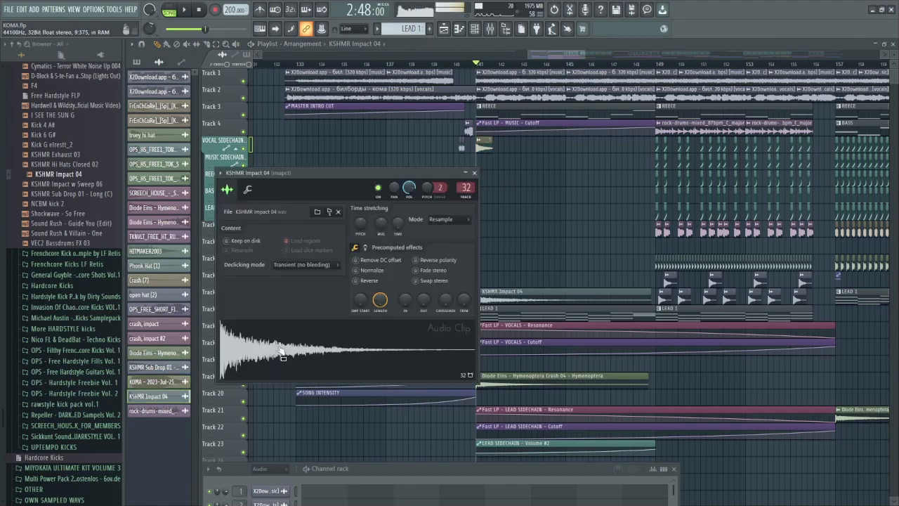
pyautogui.click(475, 174)
pyautogui.doubleClick(381, 328)
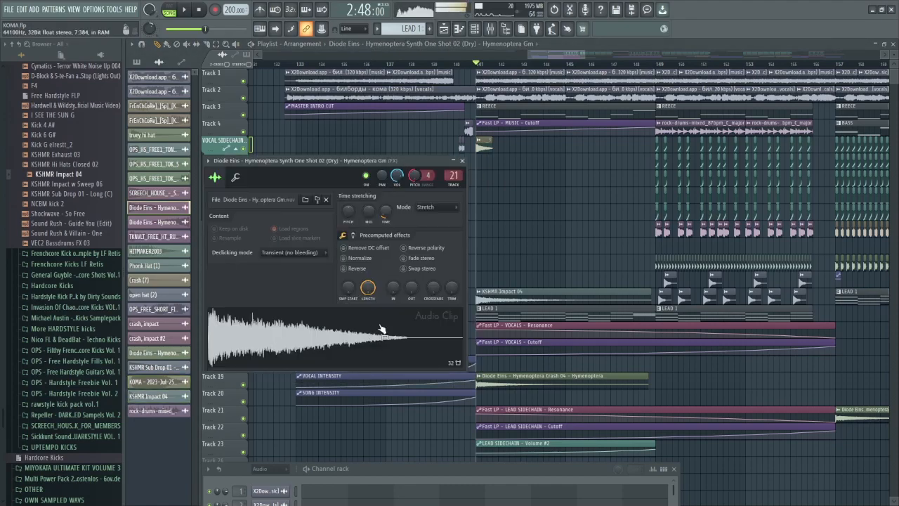
pyautogui.click(463, 162)
# - Look through the rest of the KOMA arrangement from bar 157 past the last drop to the closing automation clips
pyautogui.moveTo(547, 257); pyautogui.dragTo(289, 259)
pyautogui.moveTo(556, 299); pyautogui.dragTo(447, 373)
pyautogui.moveTo(674, 383); pyautogui.dragTo(431, 462)
pyautogui.moveTo(467, 429); pyautogui.dragTo(311, 433)
pyautogui.moveTo(561, 411); pyautogui.dragTo(323, 419)
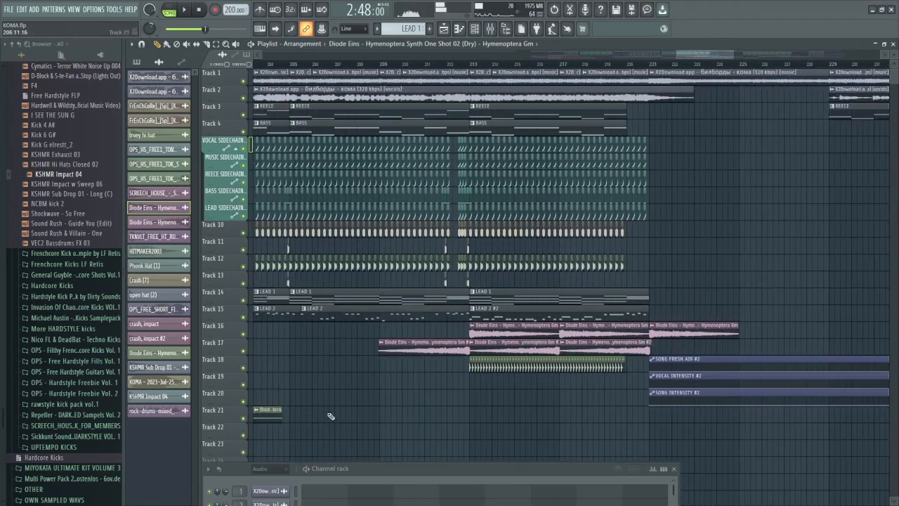
pyautogui.moveTo(489, 386); pyautogui.dragTo(341, 397)
pyautogui.moveTo(674, 288); pyautogui.dragTo(464, 286)
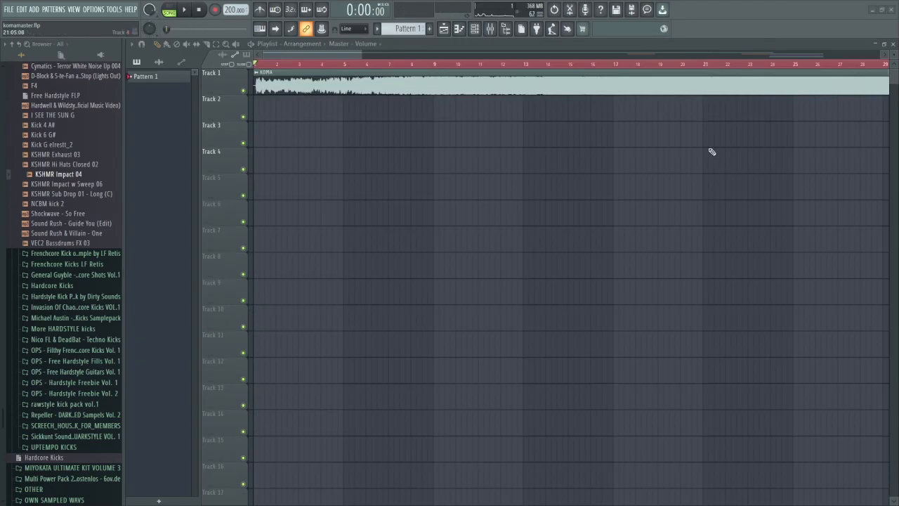
# - Examine the whole komamaster arrangement, with the KOMA clips and the tempo, cutoff and volume automation on Tracks 2 to 4
pyautogui.moveTo(443, 209); pyautogui.dragTo(399, 261)
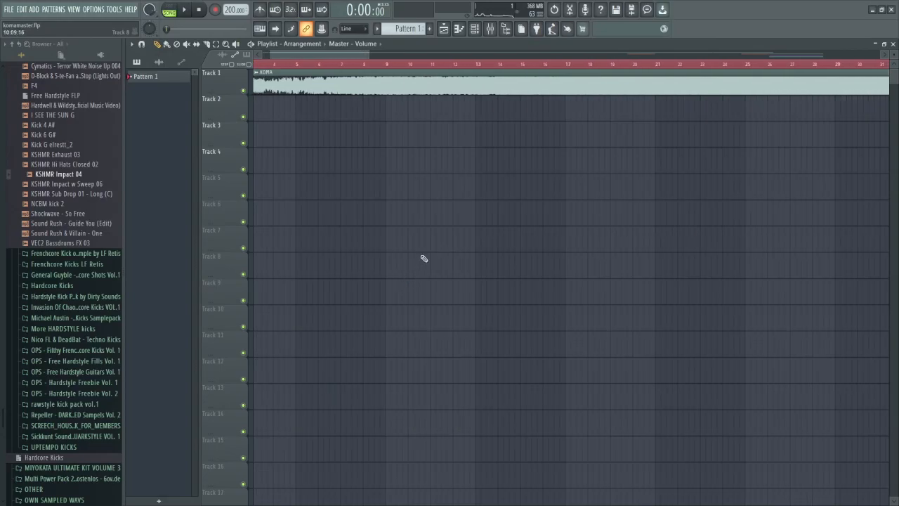
pyautogui.keyDown('ctrl'); pyautogui.rightClick(432, 188); pyautogui.keyUp('ctrl')
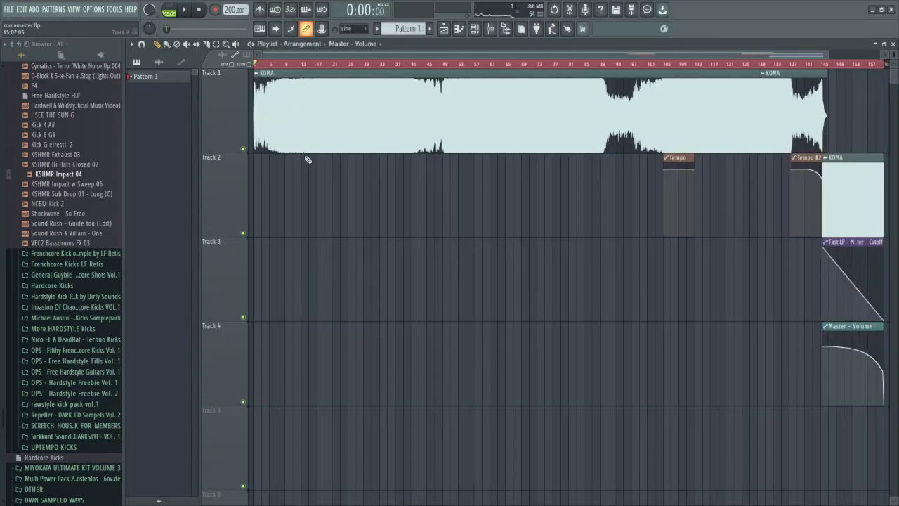
pyautogui.moveTo(521, 222); pyautogui.dragTo(301, 325)
pyautogui.moveTo(439, 224); pyautogui.dragTo(396, 82)
pyautogui.moveTo(463, 140); pyautogui.dragTo(726, 137)
# - Audition the master from about bars 49 and 58 while trying tempos of 170 and 172 BPM, and restore 200 BPM
pyautogui.click(446, 64)
pyautogui.press('space')
pyautogui.moveTo(226, 10); pyautogui.dragTo(227, 31)
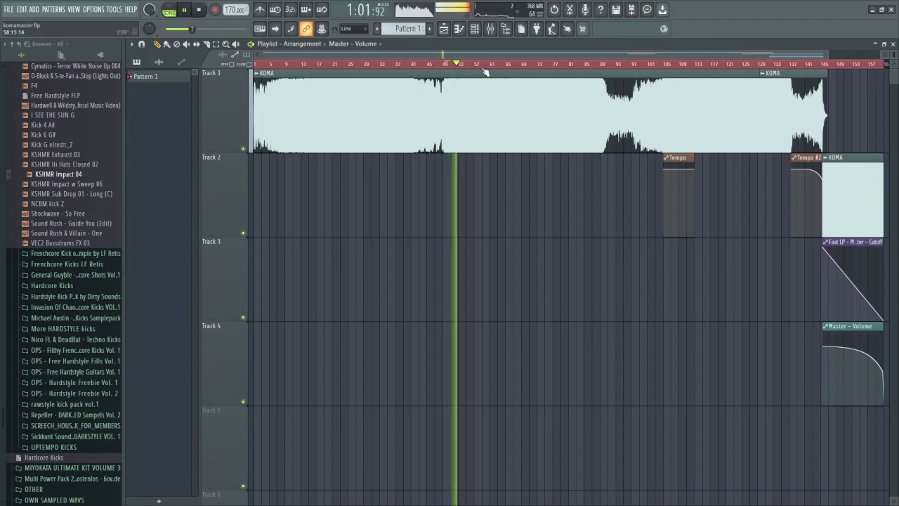
pyautogui.click(483, 64)
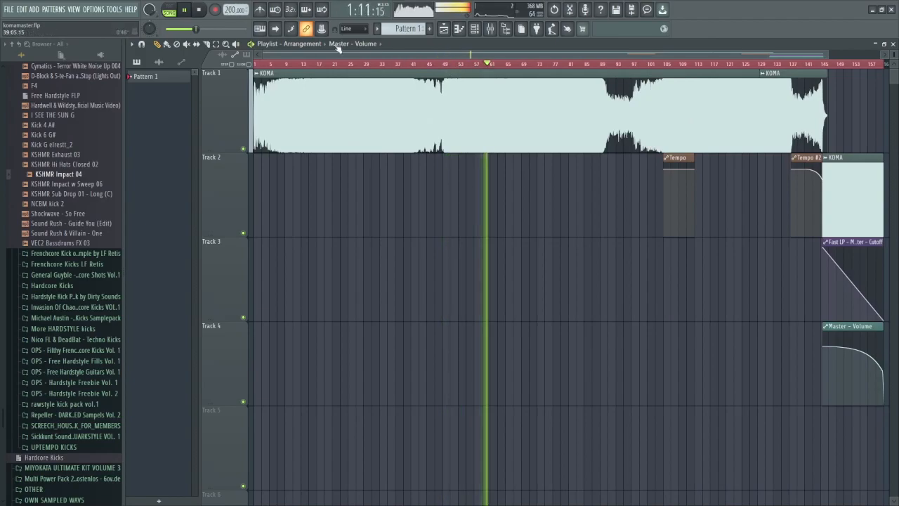
pyautogui.moveTo(228, 10); pyautogui.dragTo(228, 8)
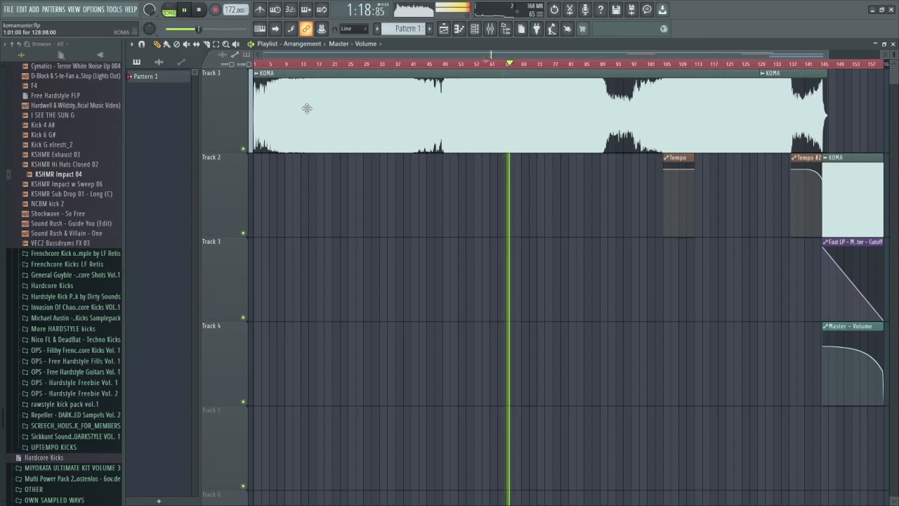
pyautogui.moveTo(232, 10); pyautogui.dragTo(229, 6)
pyautogui.press('space')
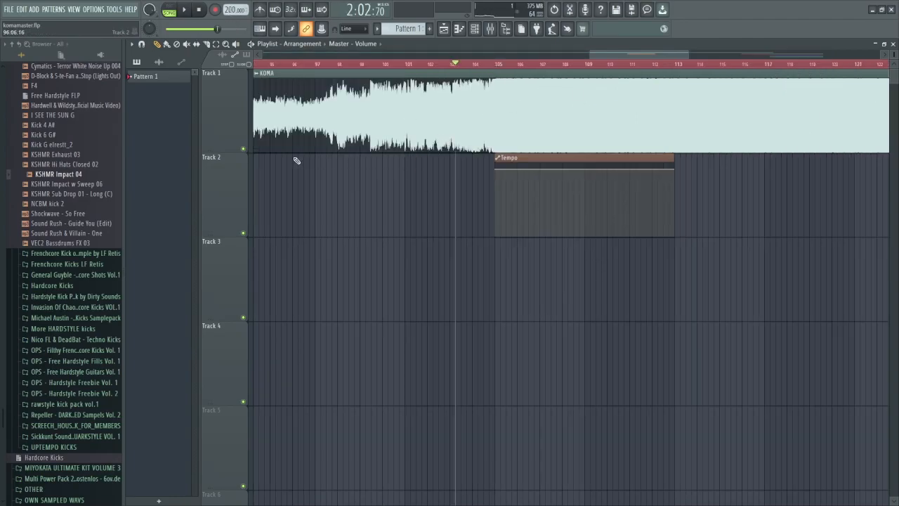
# - Play the master from about bar 103 into the Tempo automation clip at bar 105 and stop playback
pyautogui.hscroll(2, 377, 140)
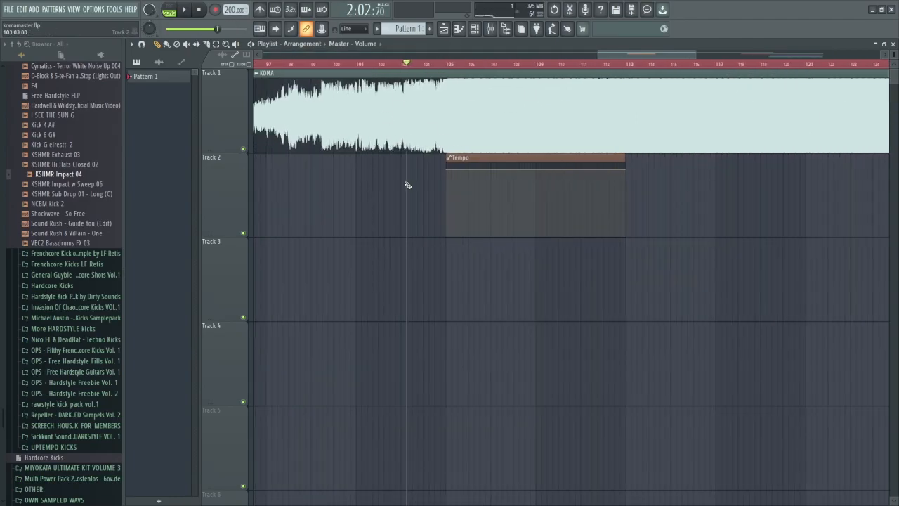
pyautogui.press('space')
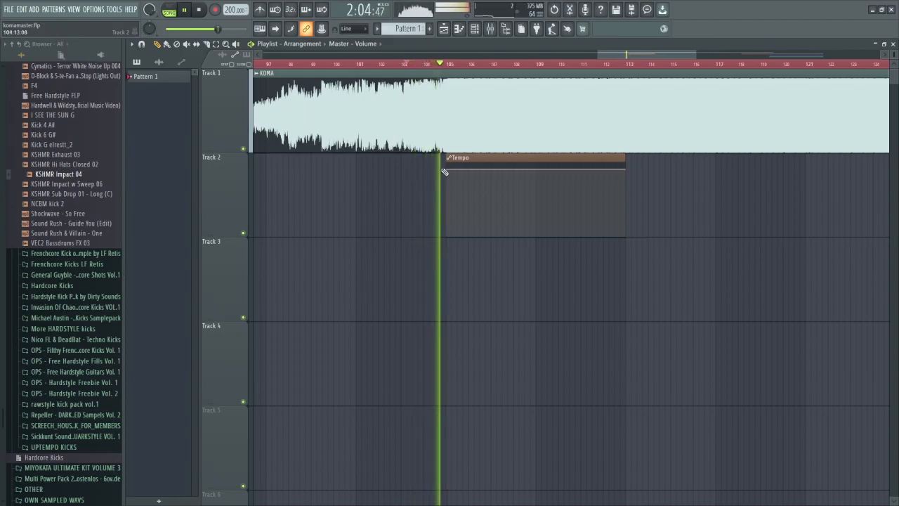
pyautogui.hscroll(3, 449, 190)
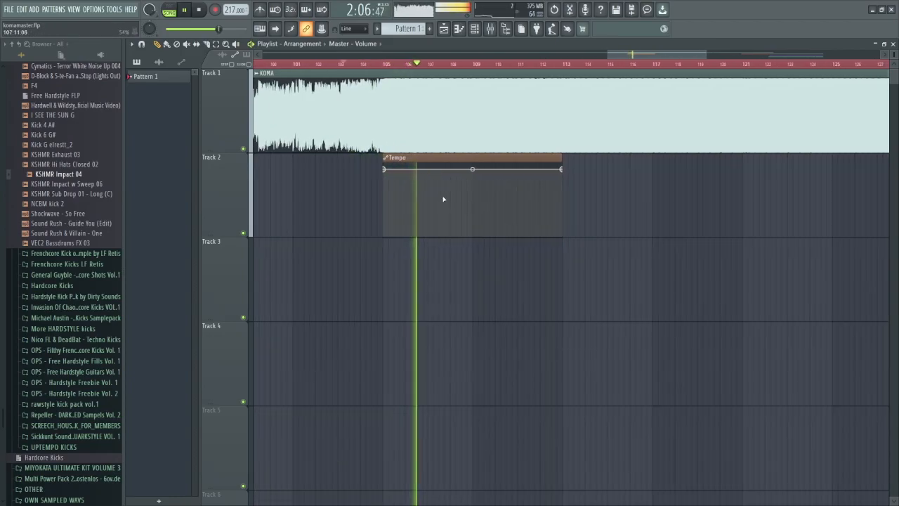
pyautogui.press('space')
# - Play the ending from about bar 137 through the Tempo #2 clip into the Master cutoff and volume automation
pyautogui.hscroll(6, 492, 236)
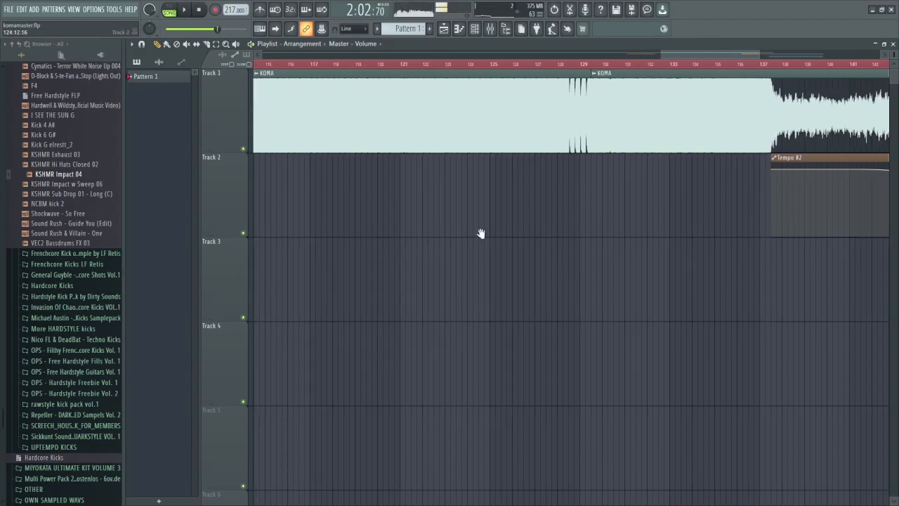
pyautogui.hscroll(5, 491, 236)
pyautogui.press('space')
pyautogui.hscroll(2, 335, 279)
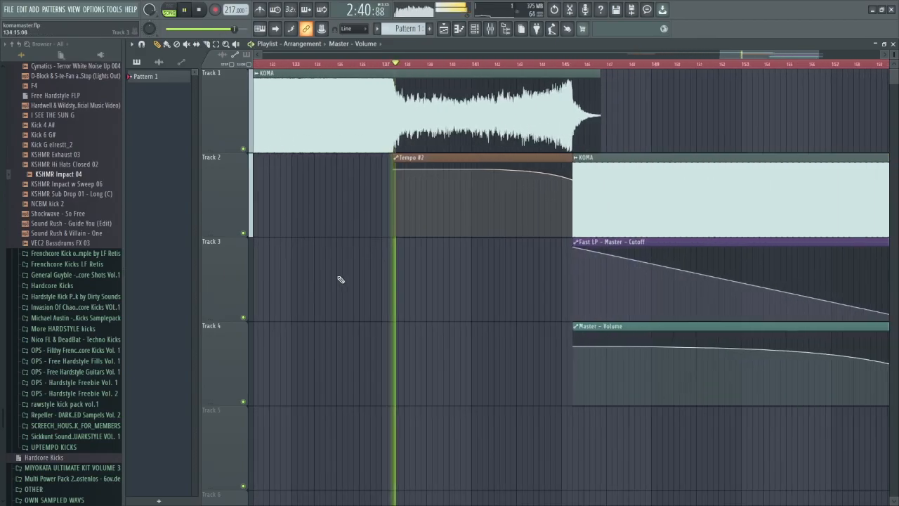
pyautogui.hscroll(2, 630, 119)
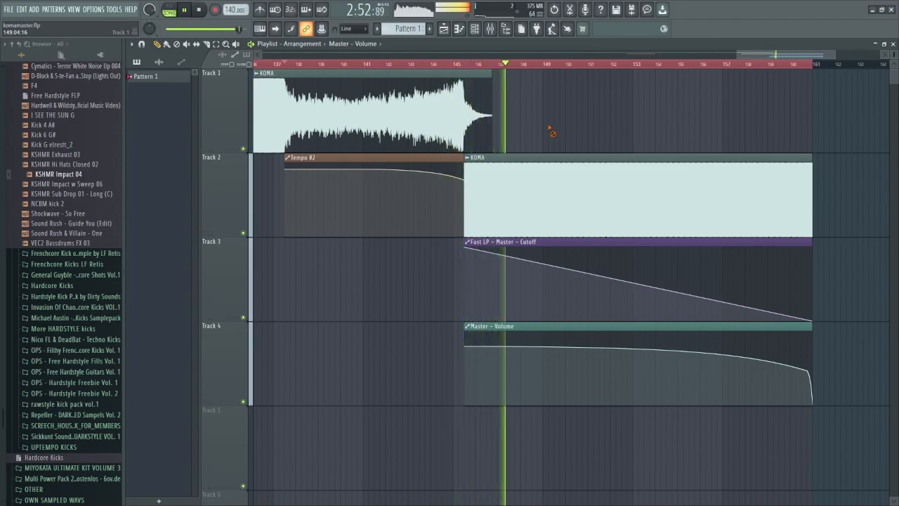
pyautogui.press('space')
# - Try moving the second KOMA clip on Track 1 to start at bar 137, and undo the clip edits
pyautogui.scroll(-5, 435, 271)
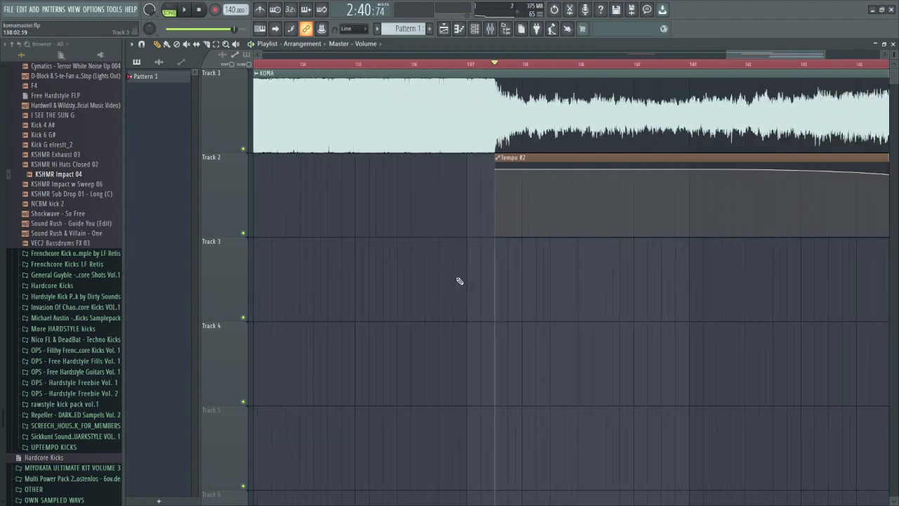
pyautogui.hscroll(5, 614, 108)
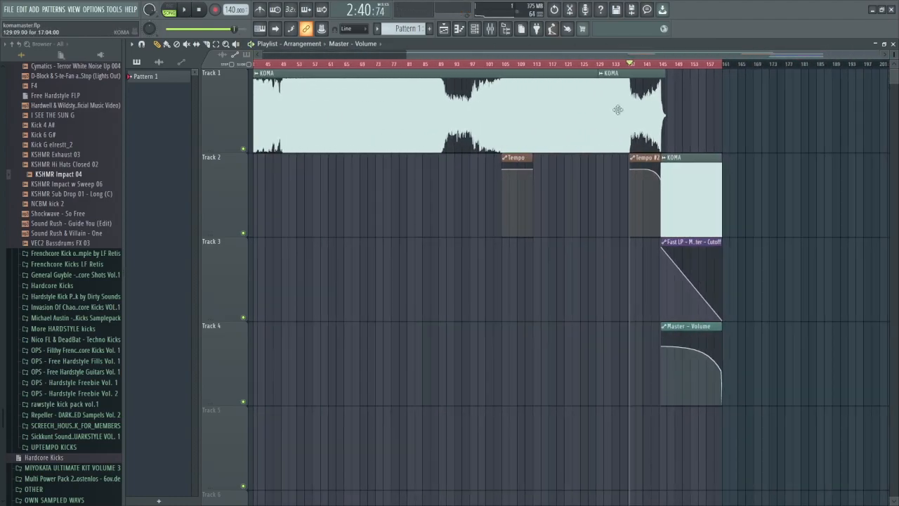
pyautogui.moveTo(472, 96); pyautogui.dragTo(494, 110)
pyautogui.hotkey('ctrl', 'z')
pyautogui.hotkey('ctrl', 'z')
pyautogui.hotkey('ctrl', 'z')
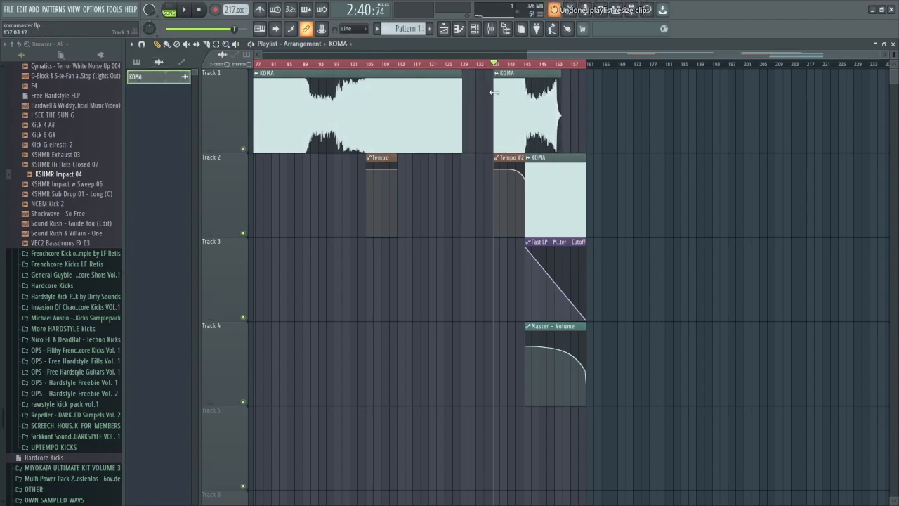
pyautogui.hotkey('ctrl', 'z')
# - View and close the sample settings of the KOMA clip on Track 2 at bar 145
pyautogui.hscroll(1, 536, 141)
pyautogui.hscroll(-1, 585, 200)
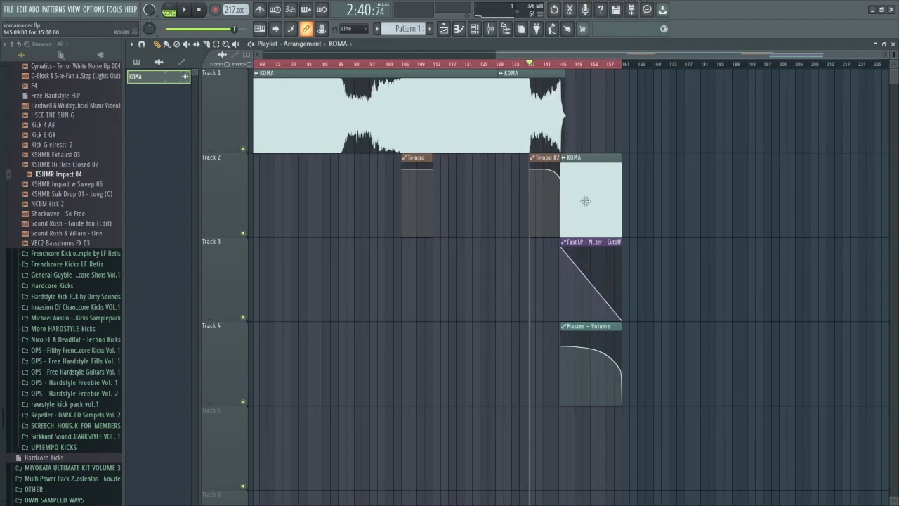
pyautogui.doubleClick(572, 193)
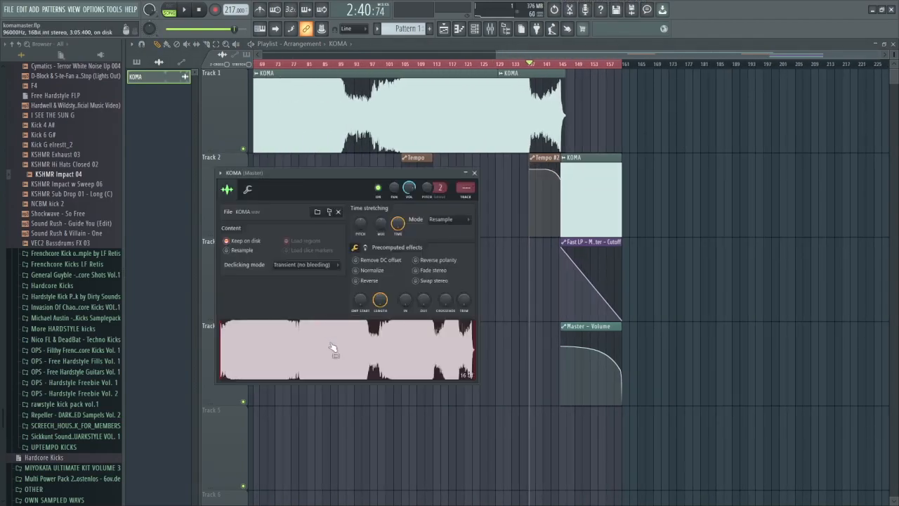
pyautogui.click(474, 172)
# - Replay the Tempo #2 slowdown up to the Track 2 KOMA clip, stop, and return to the full arrangement overview
pyautogui.press('space')
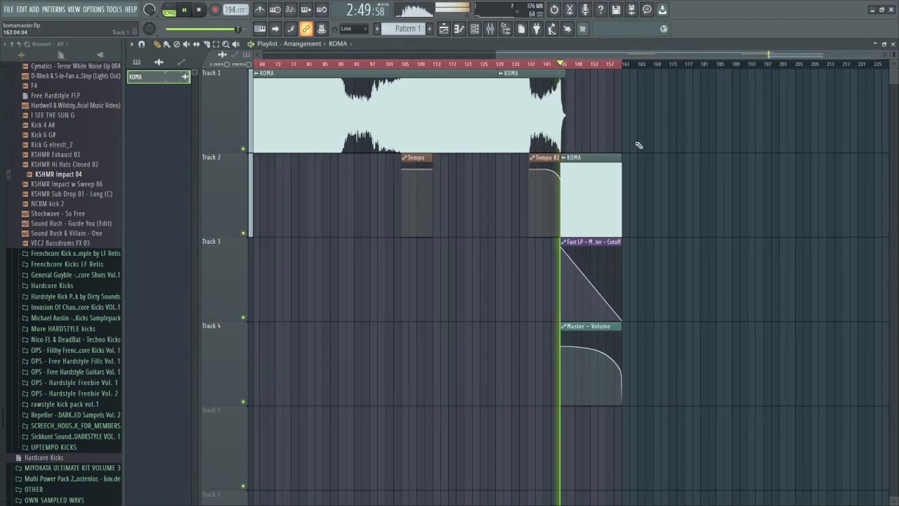
pyautogui.press('space')
pyautogui.hscroll(-5, 572, 280)
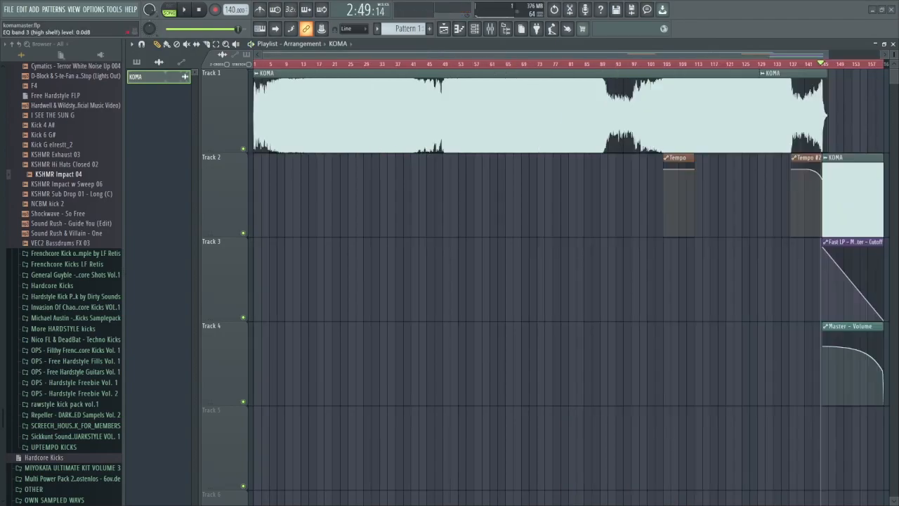